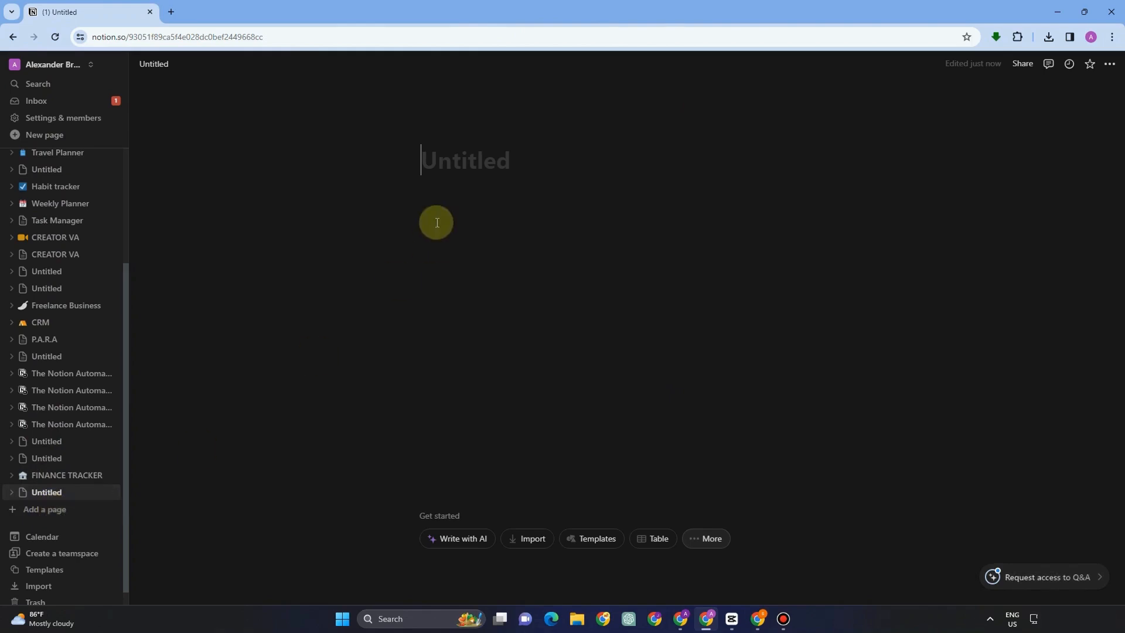
Title the page Finance Tracker and set its cover to an Unsplash image found by searching for finance
text(Finance Tracker)
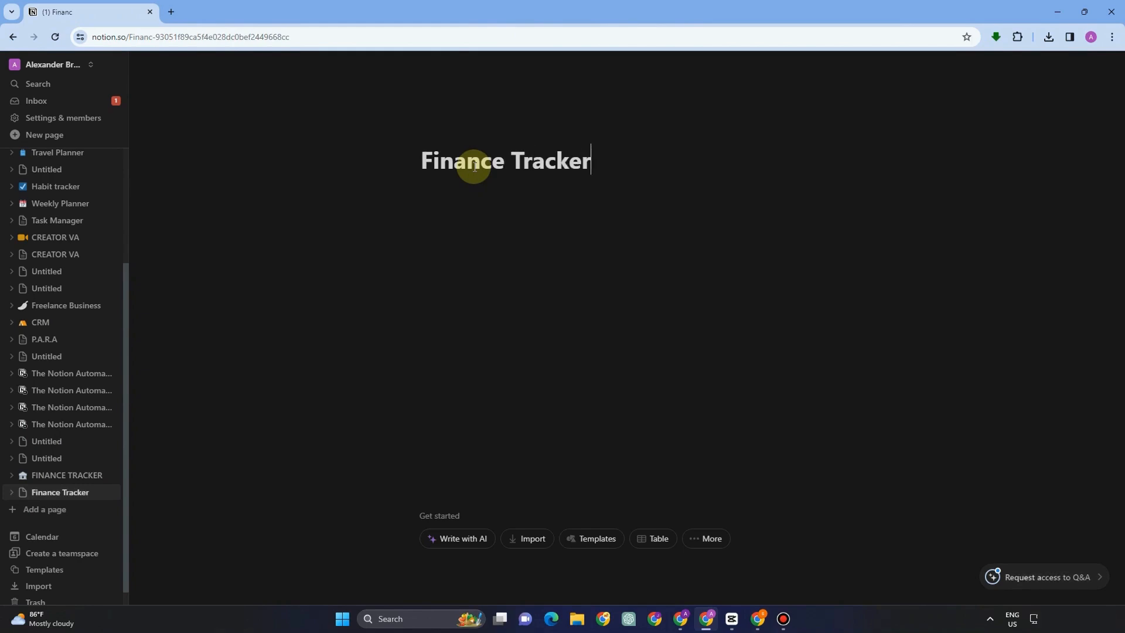
click(495, 133)
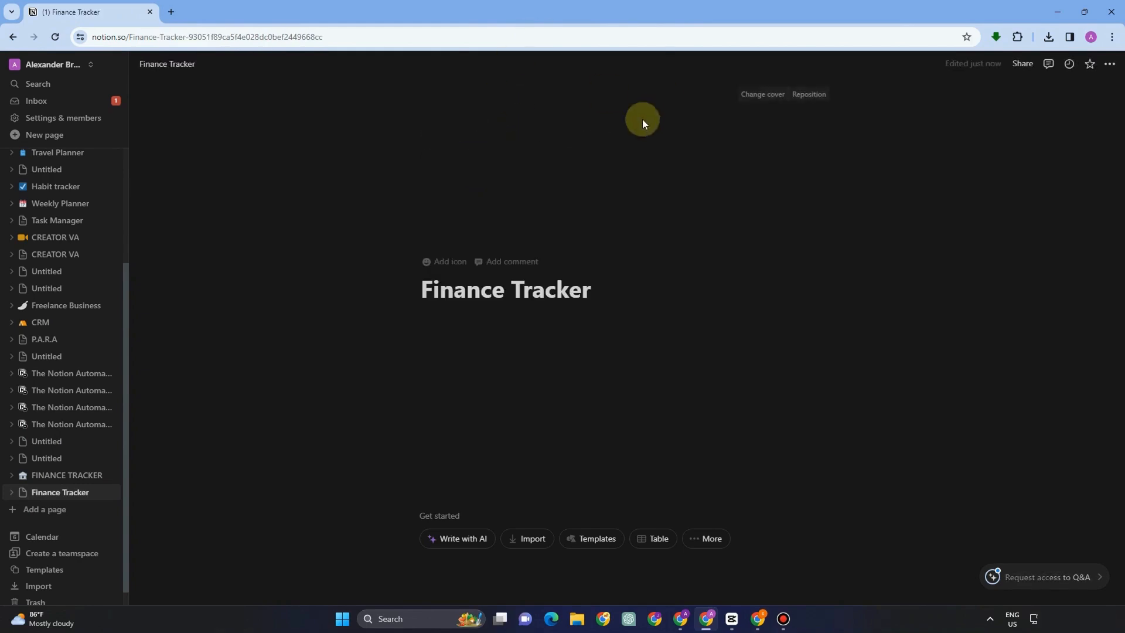
click(772, 97)
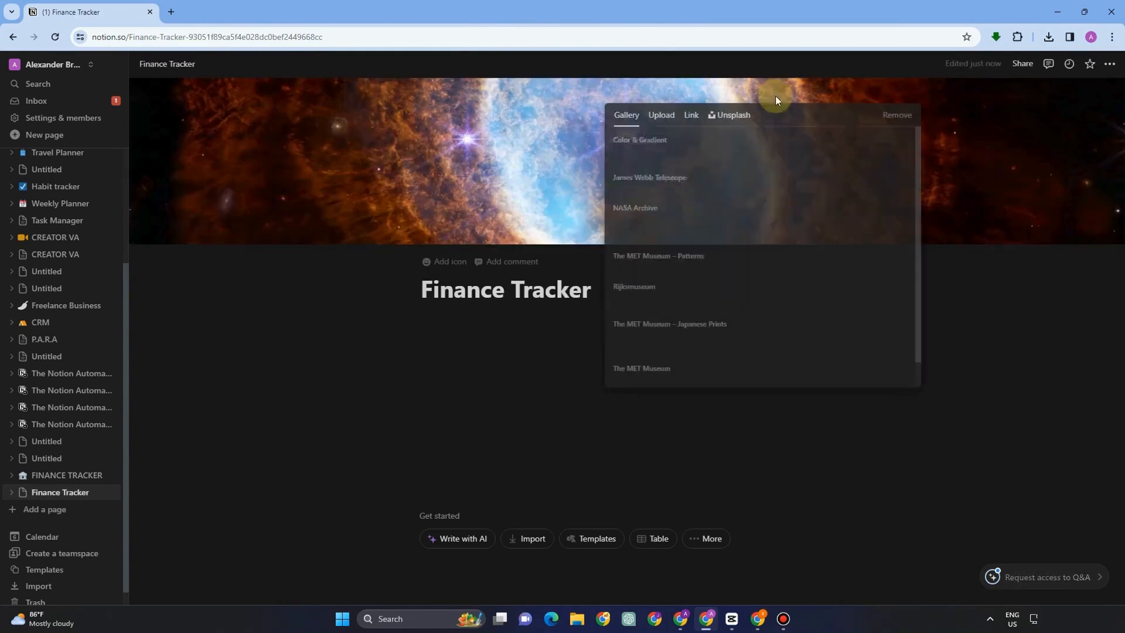
click(730, 114)
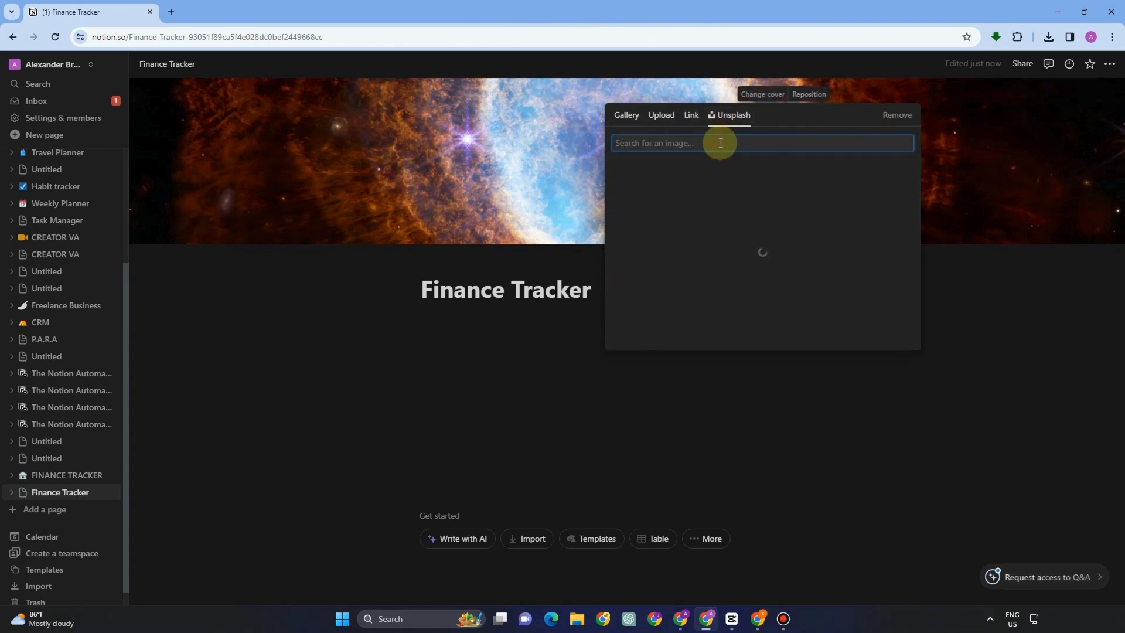
text(financ)
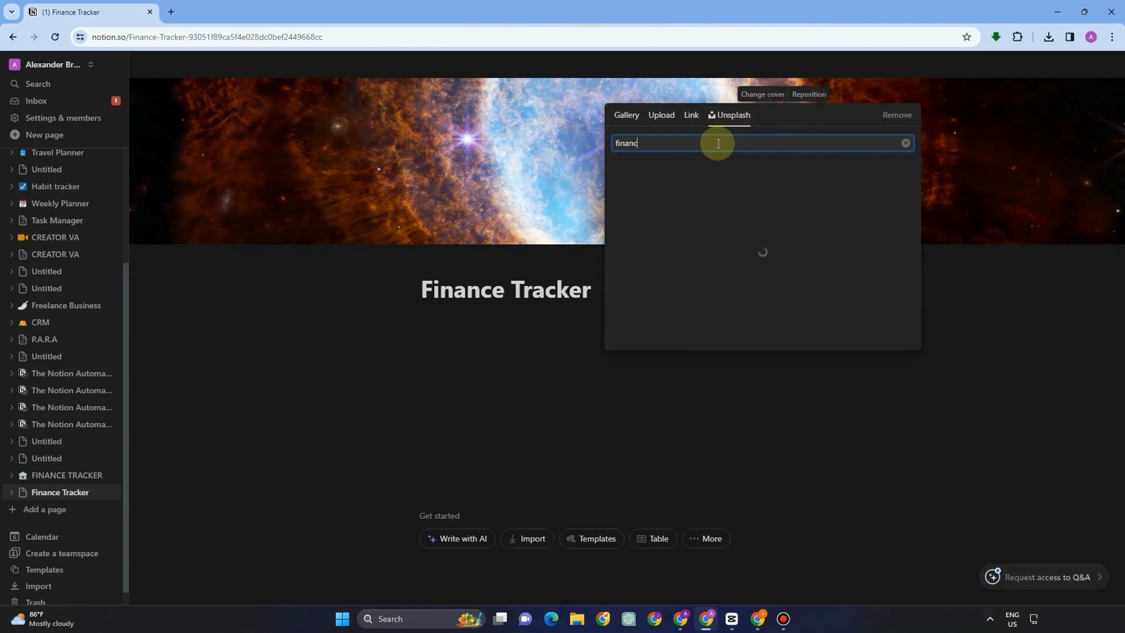
text(e)
click(667, 164)
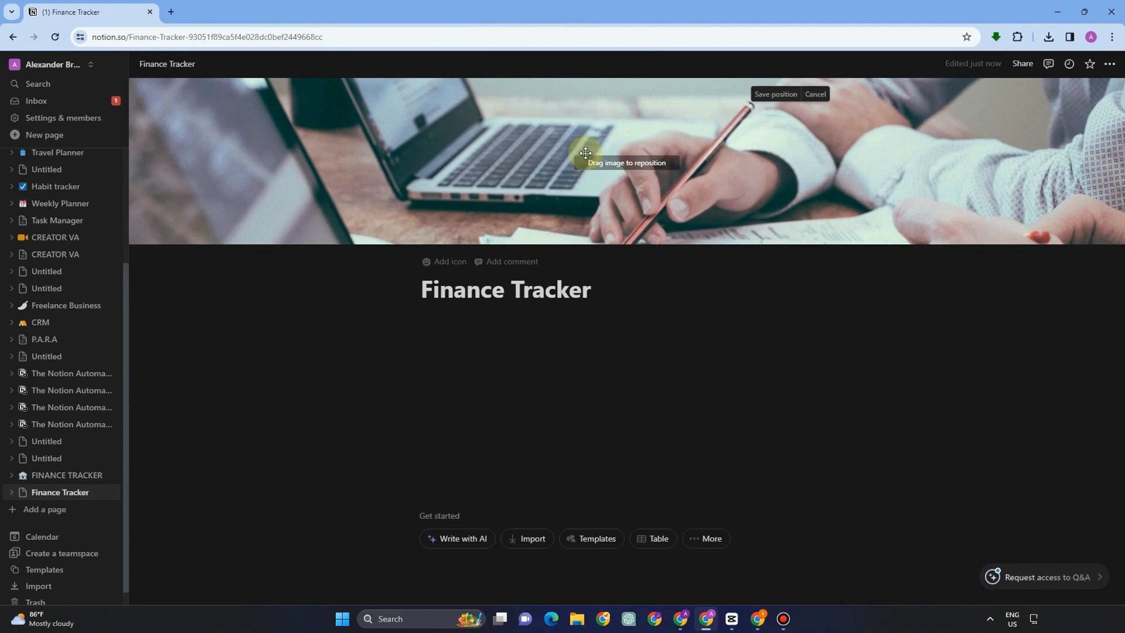
Insert a table view below the page title, backed by a new database named Accounts
click(447, 316)
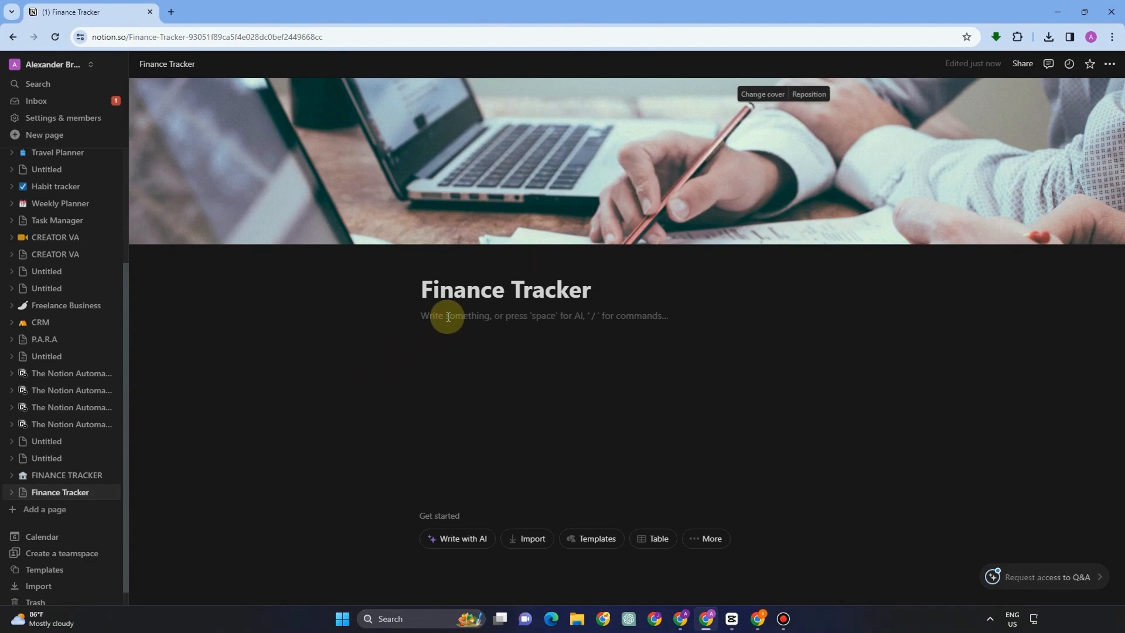
text(/)
scroll(502, 377, down, 10)
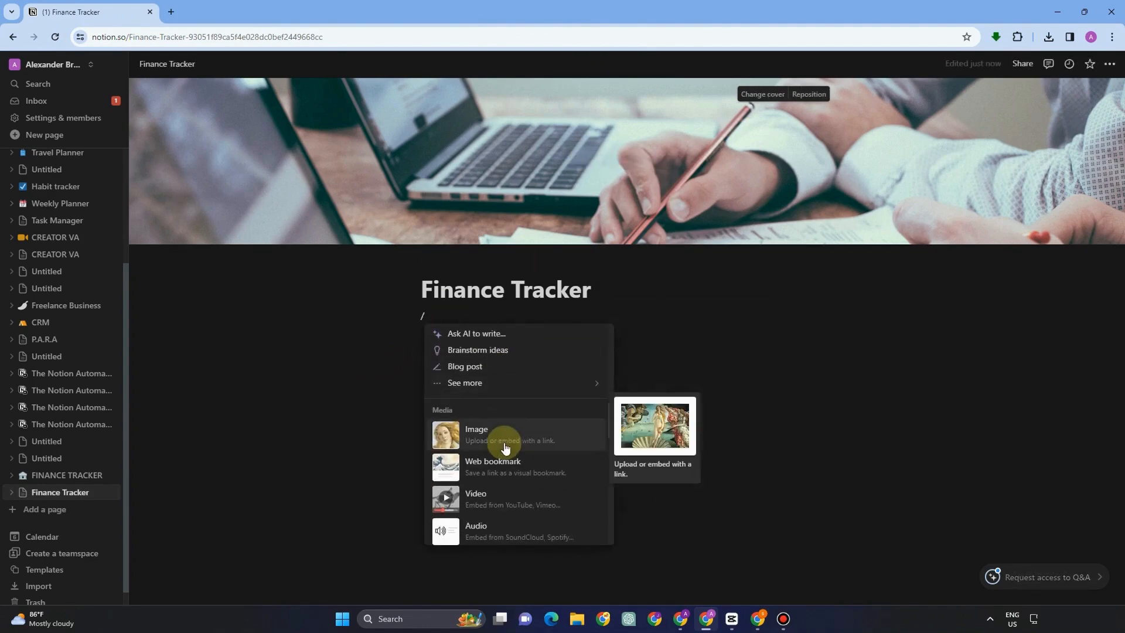
scroll(503, 451, down, 5)
click(497, 423)
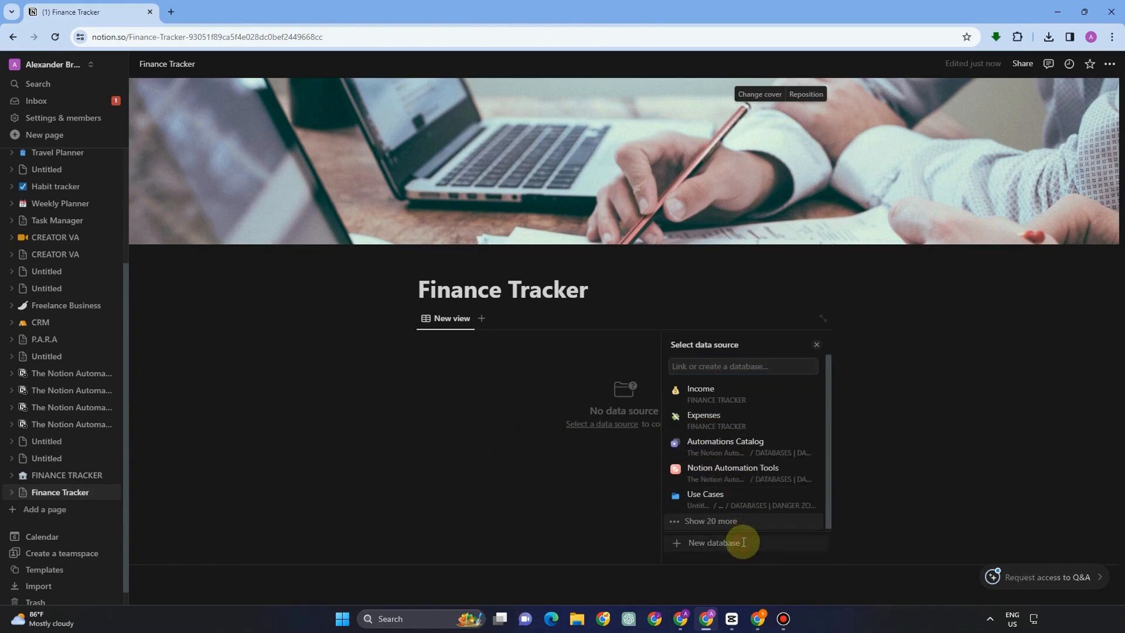
click(743, 542)
click(502, 344)
text(Accounts)
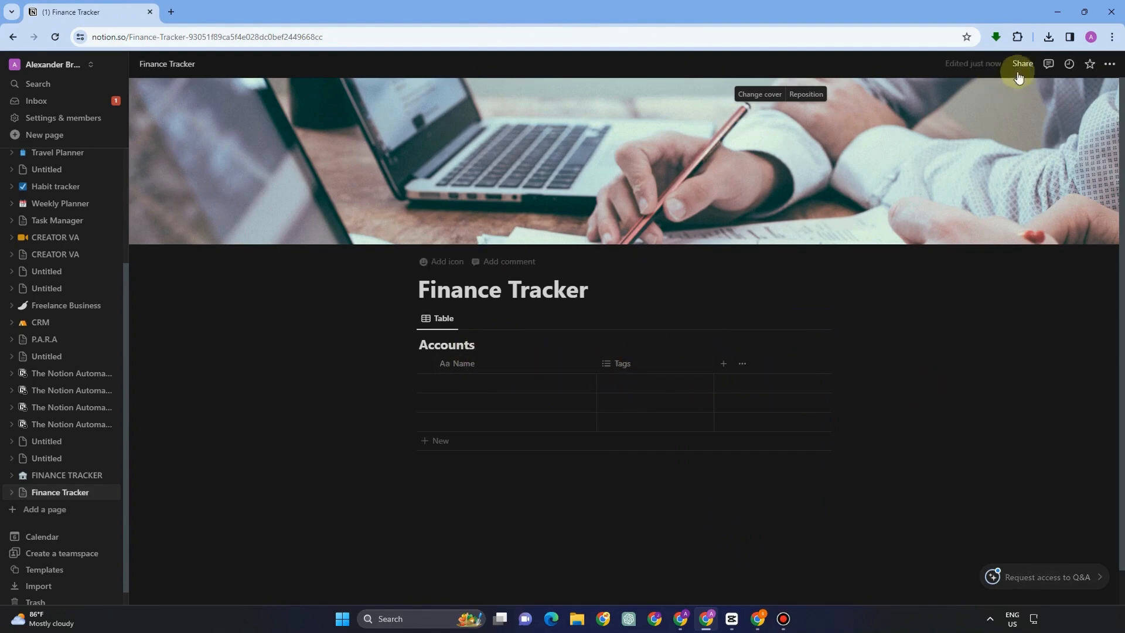
Turn on full width for the Finance Tracker page
click(1110, 65)
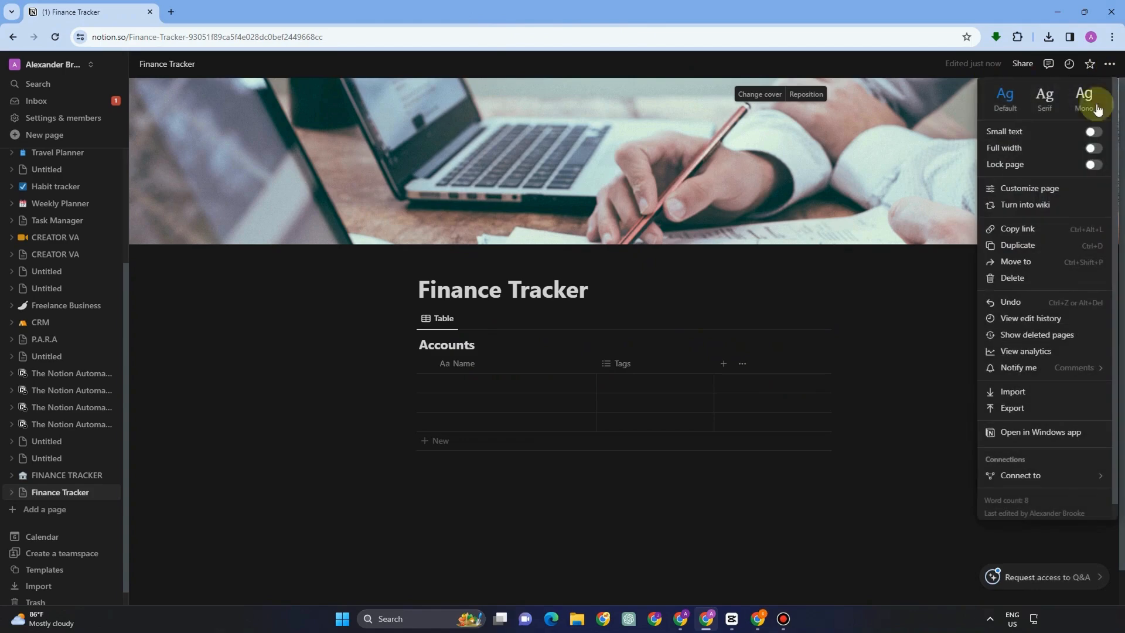
click(1093, 148)
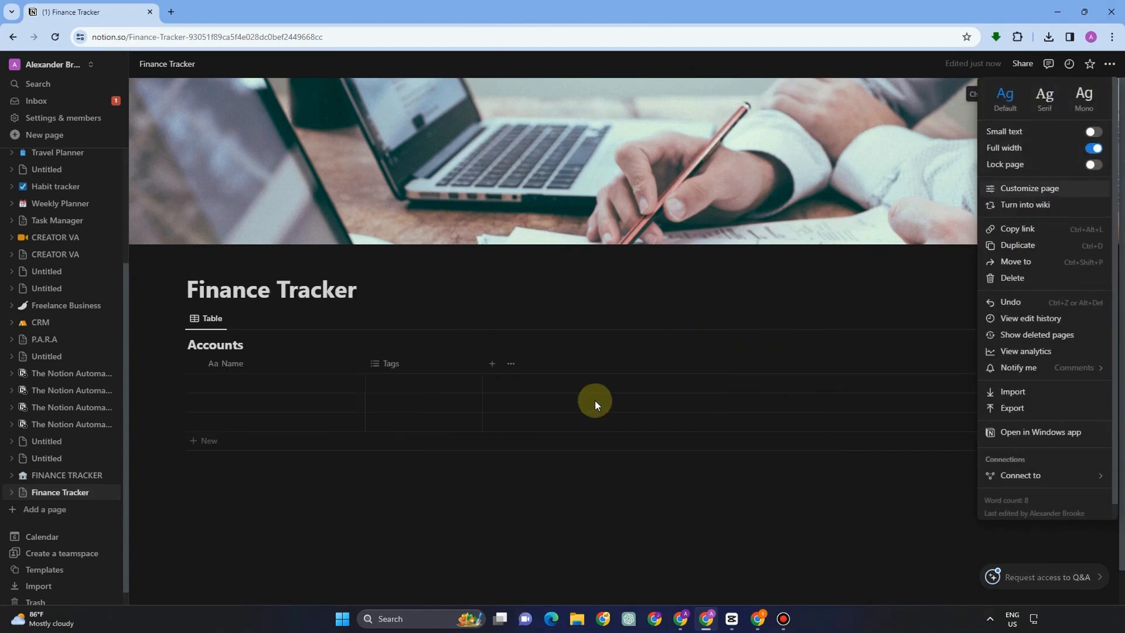
click(670, 484)
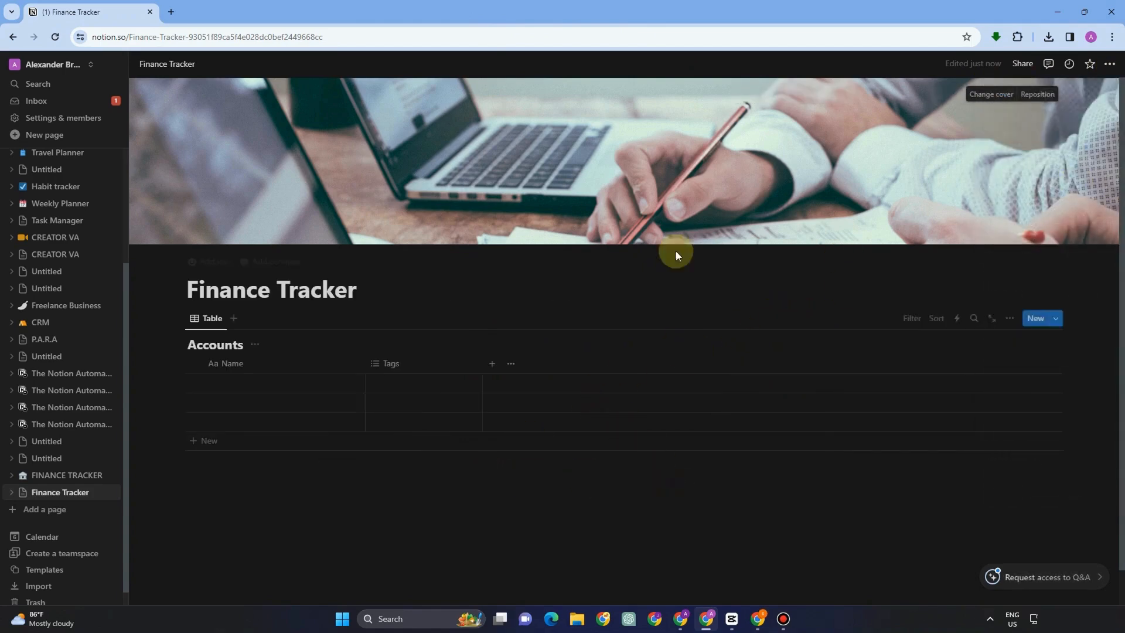
Delete the Tags property from the Accounts database and confirm the deletion
click(378, 364)
click(420, 561)
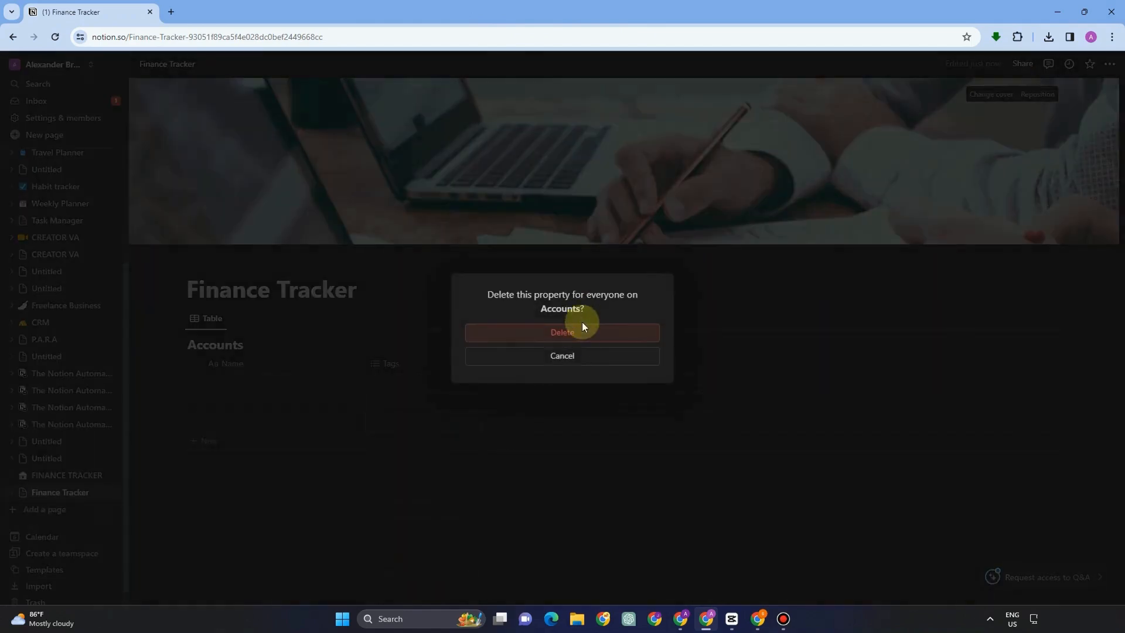
click(582, 334)
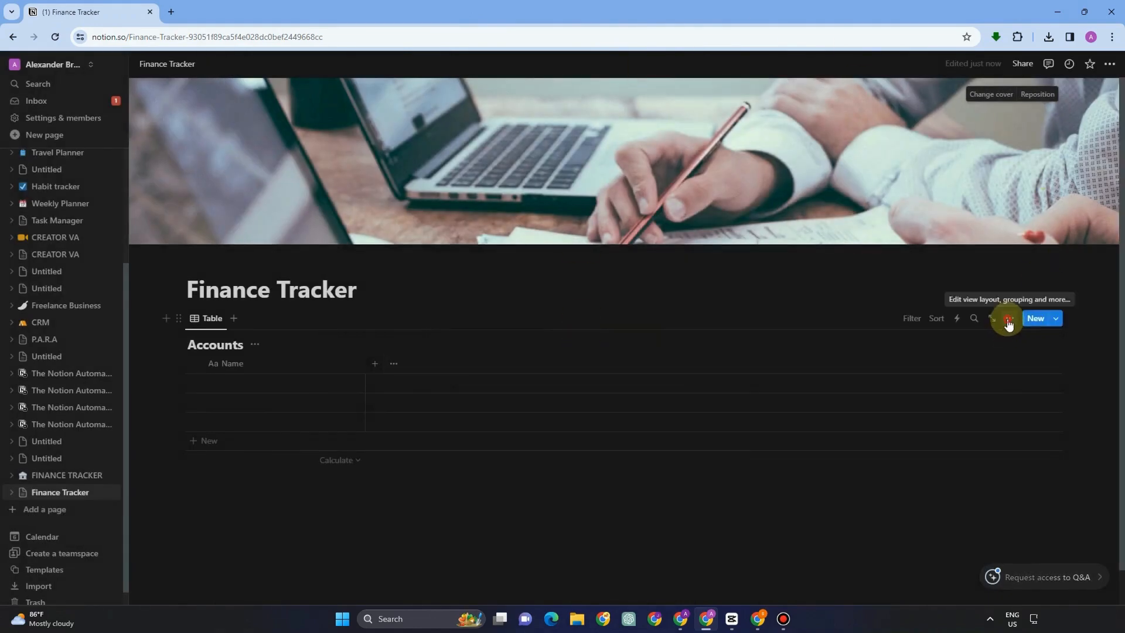
Turn off vertical lines in the layout of the Accounts table view
click(1009, 318)
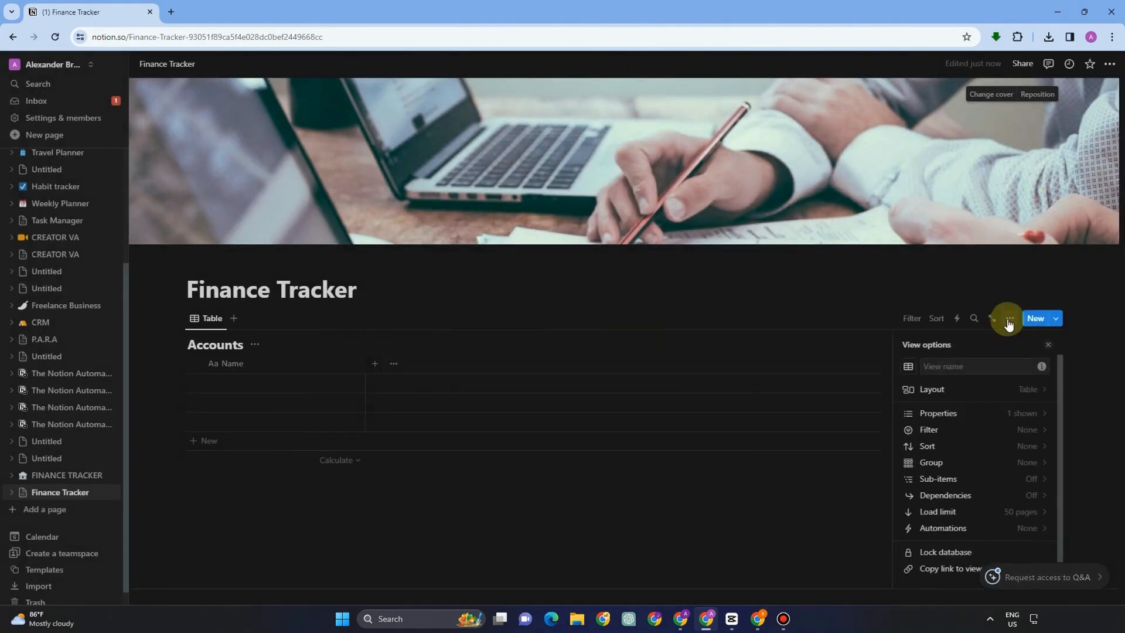
click(953, 389)
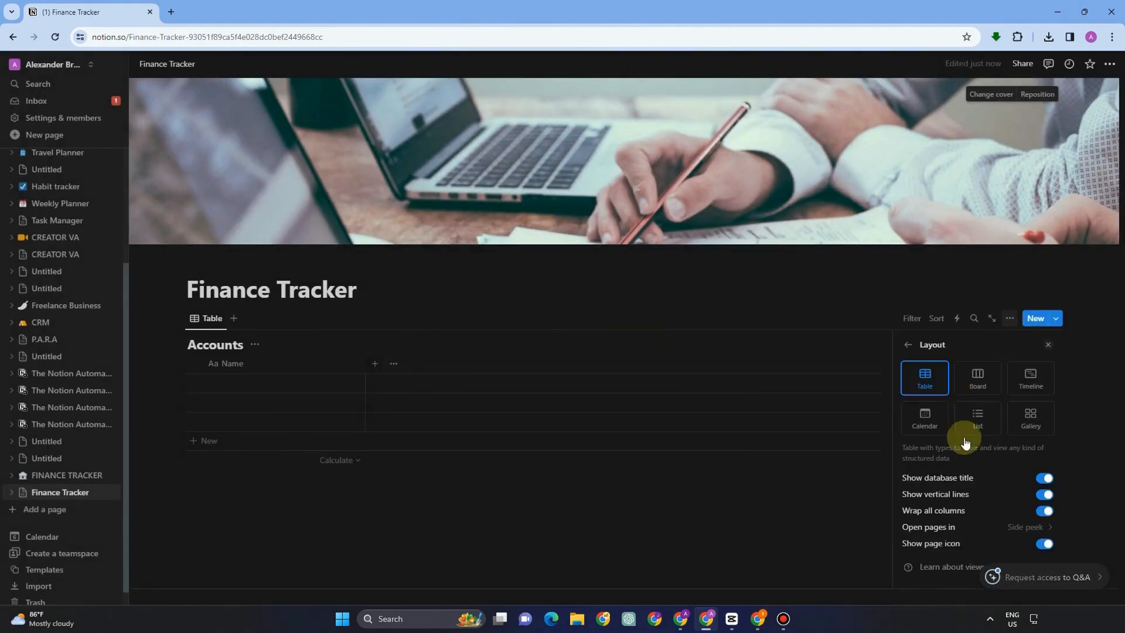
click(1043, 495)
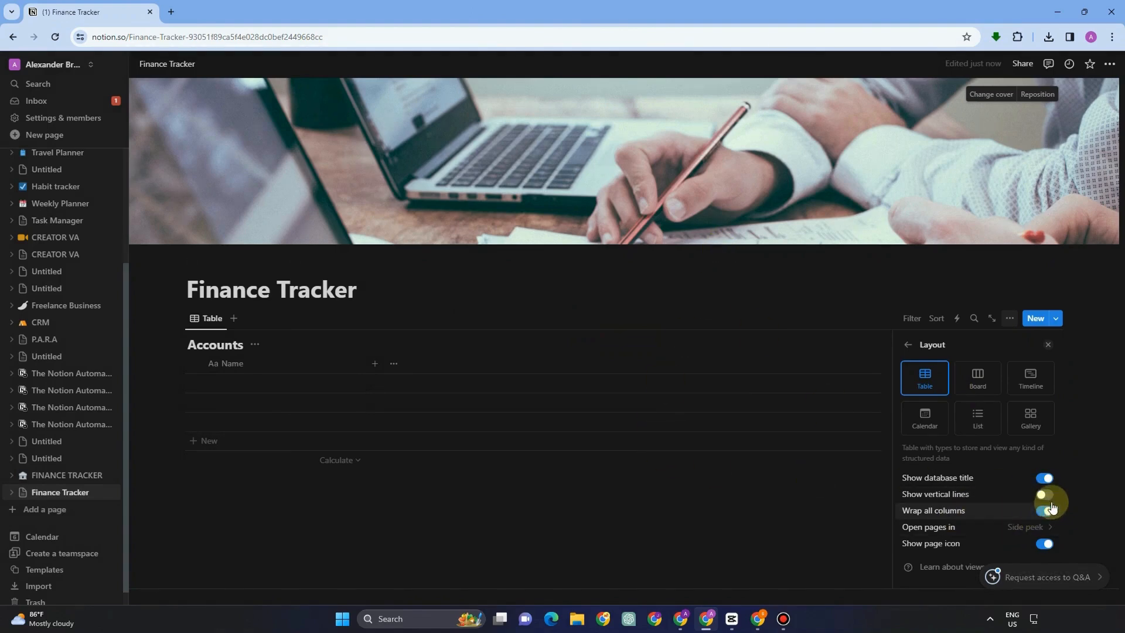
click(1043, 496)
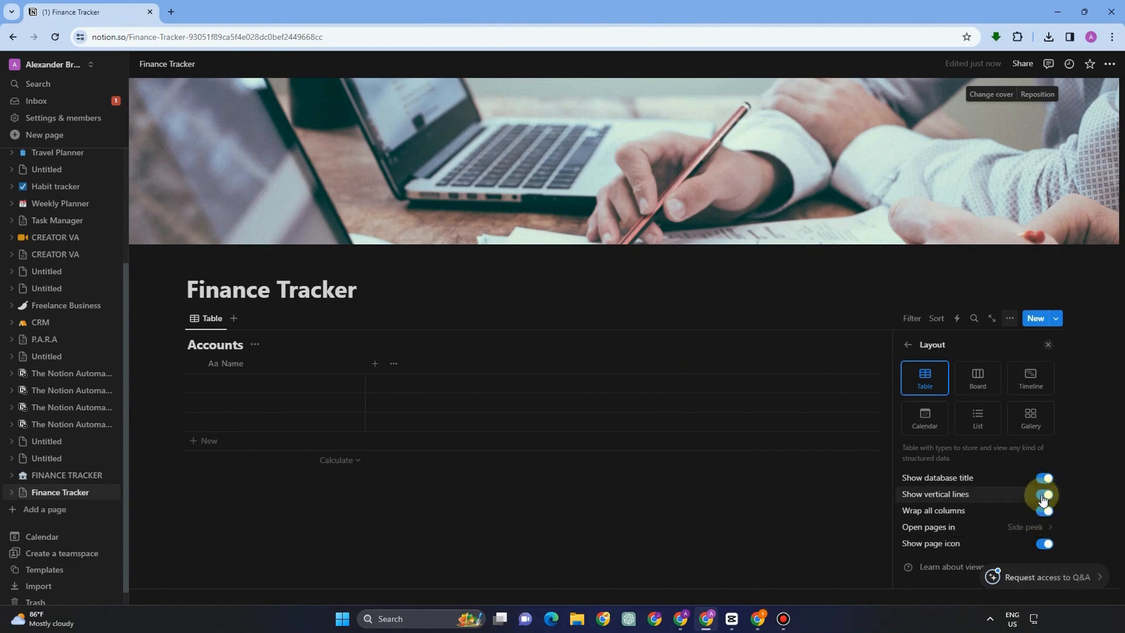
click(1042, 495)
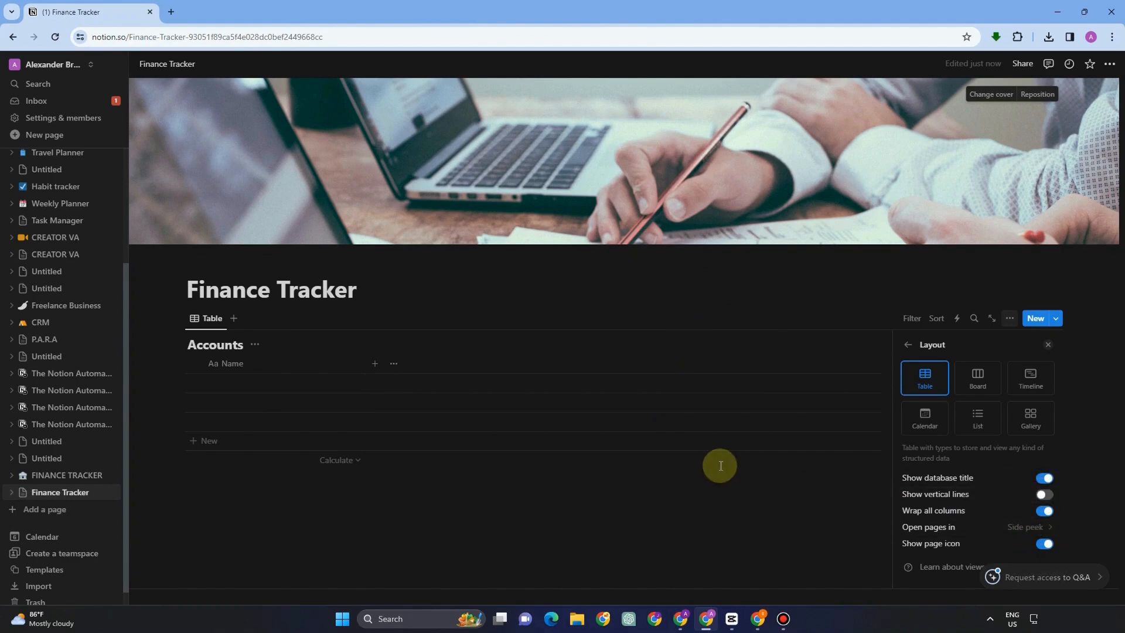
Enter Bank Account as the name in the first Accounts row and add a Number property named Starting Balance
click(268, 377)
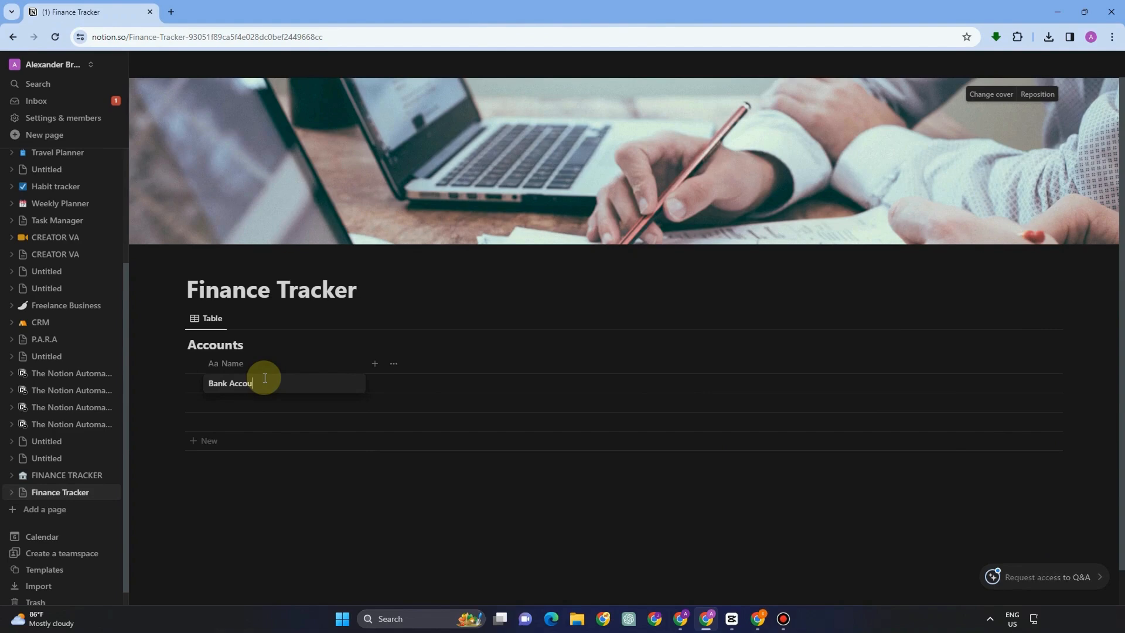
key(Escape)
click(375, 366)
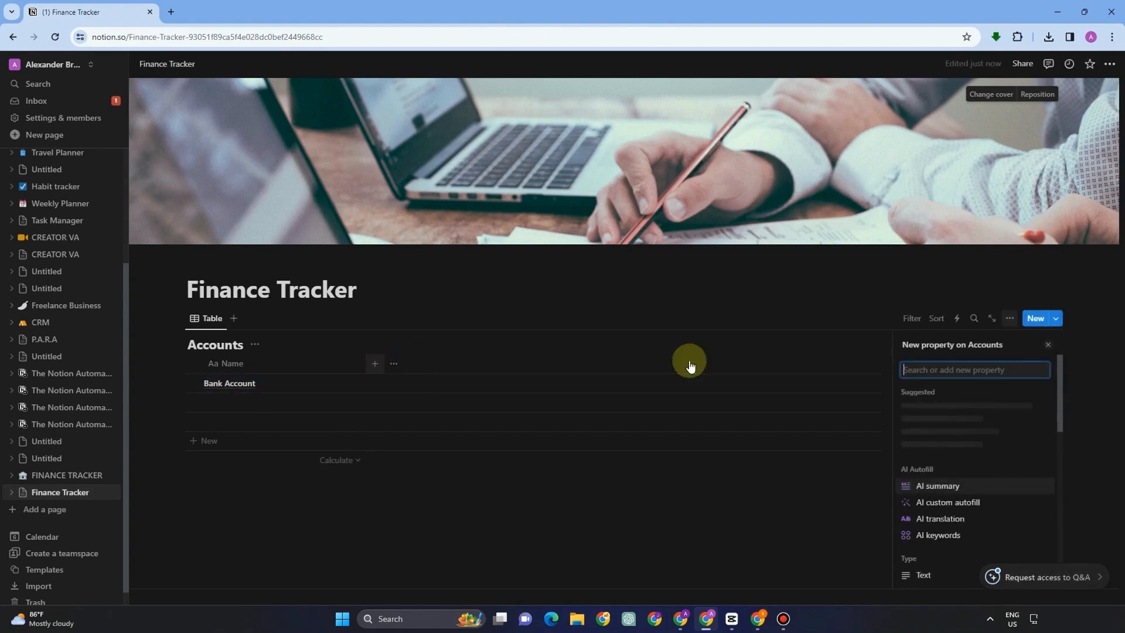
text(num)
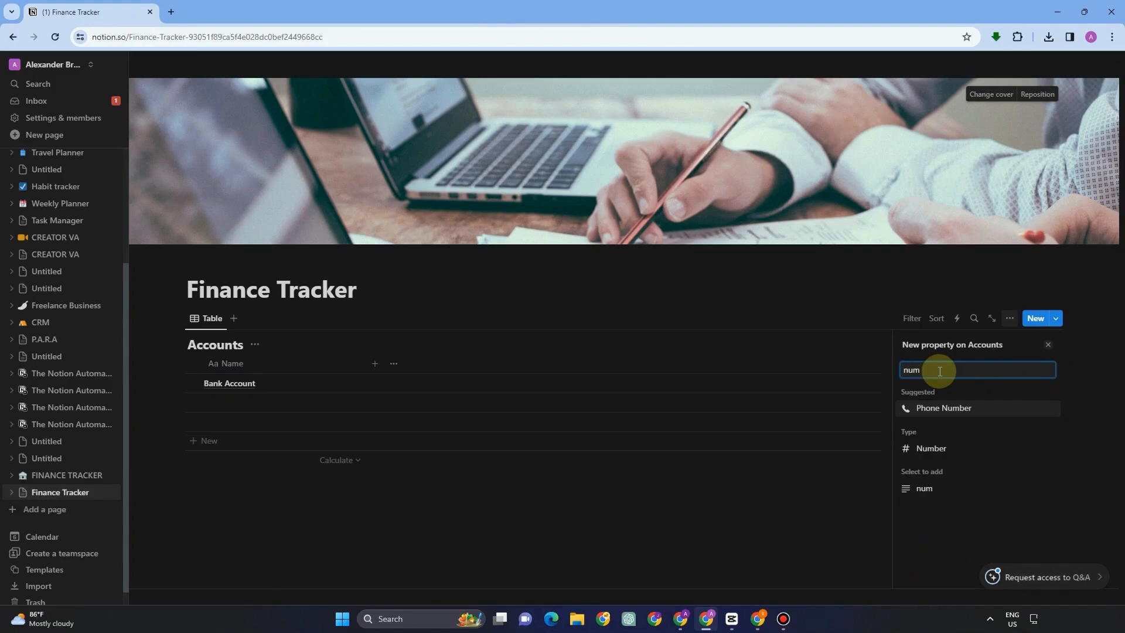
click(953, 448)
click(963, 335)
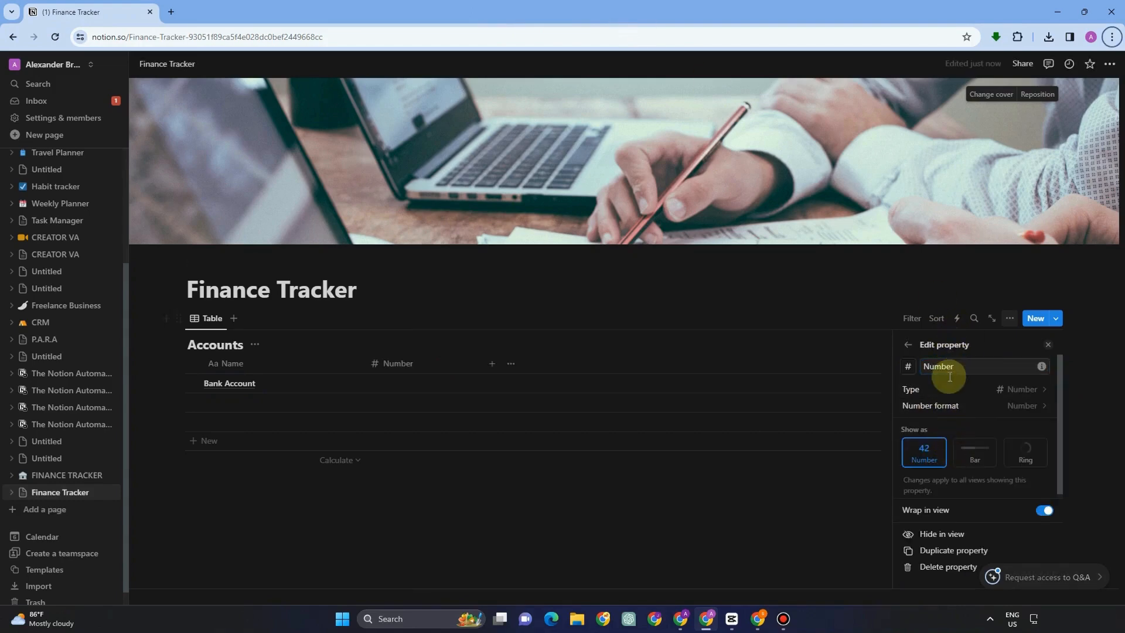
drag(974, 367, 925, 365)
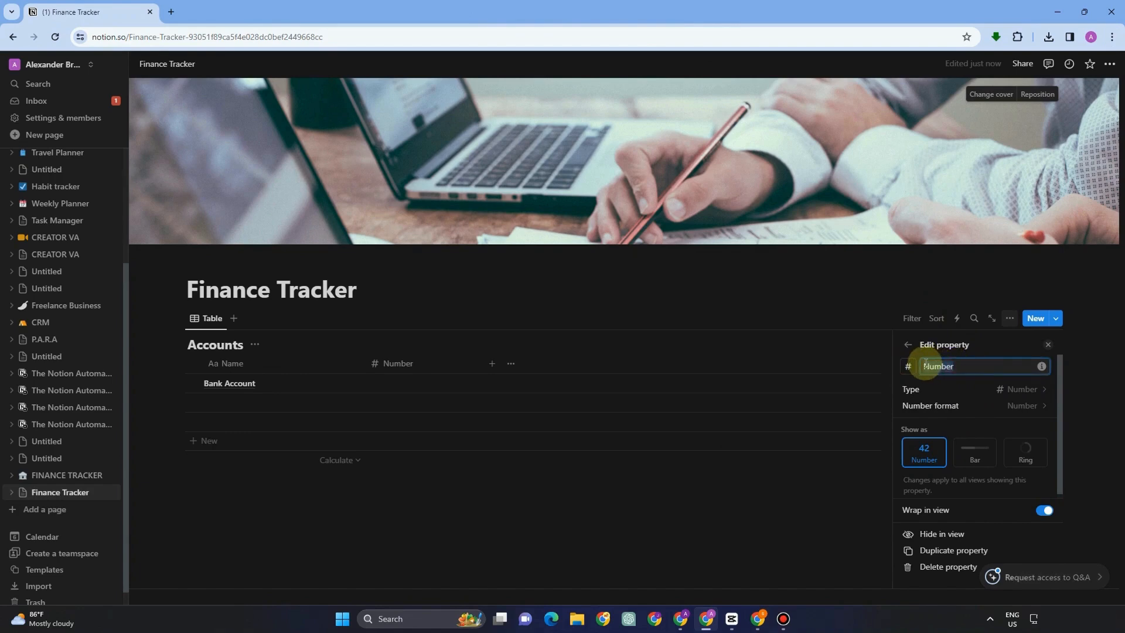
text(Starting Balance)
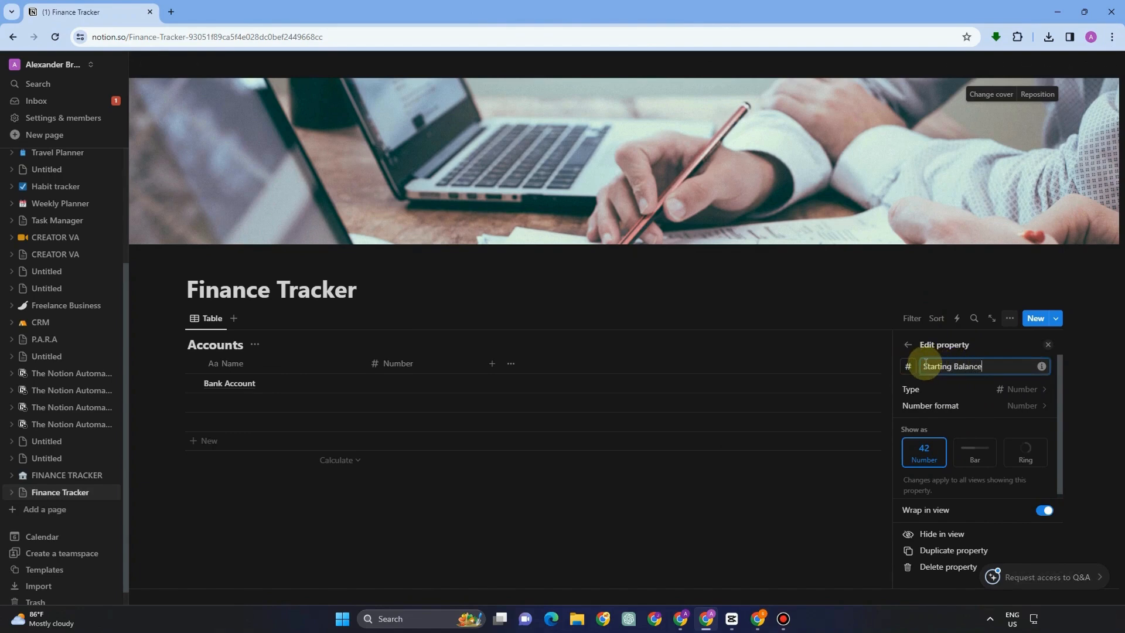
Set the number format of the Starting Balance property to US Dollar, keeping its icon and type
click(905, 367)
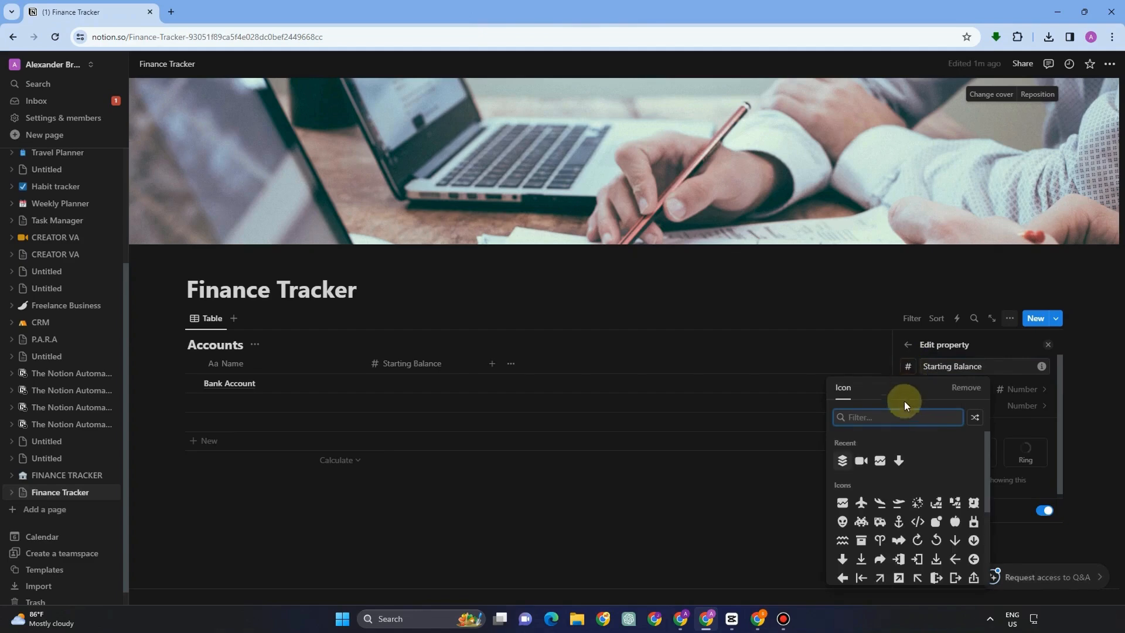
click(984, 363)
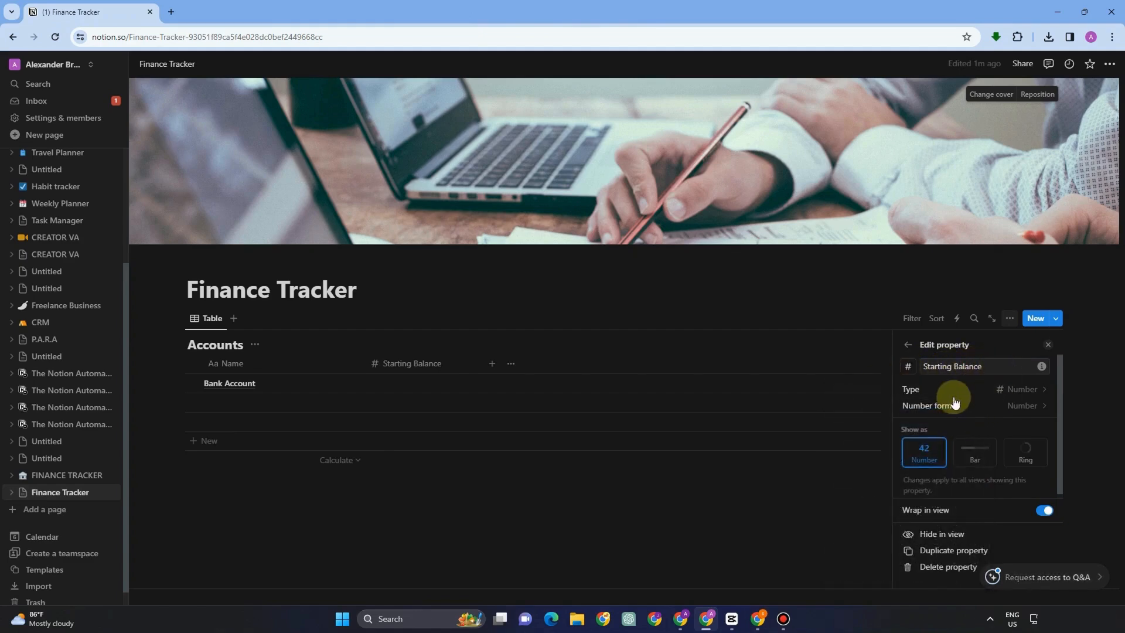
click(977, 388)
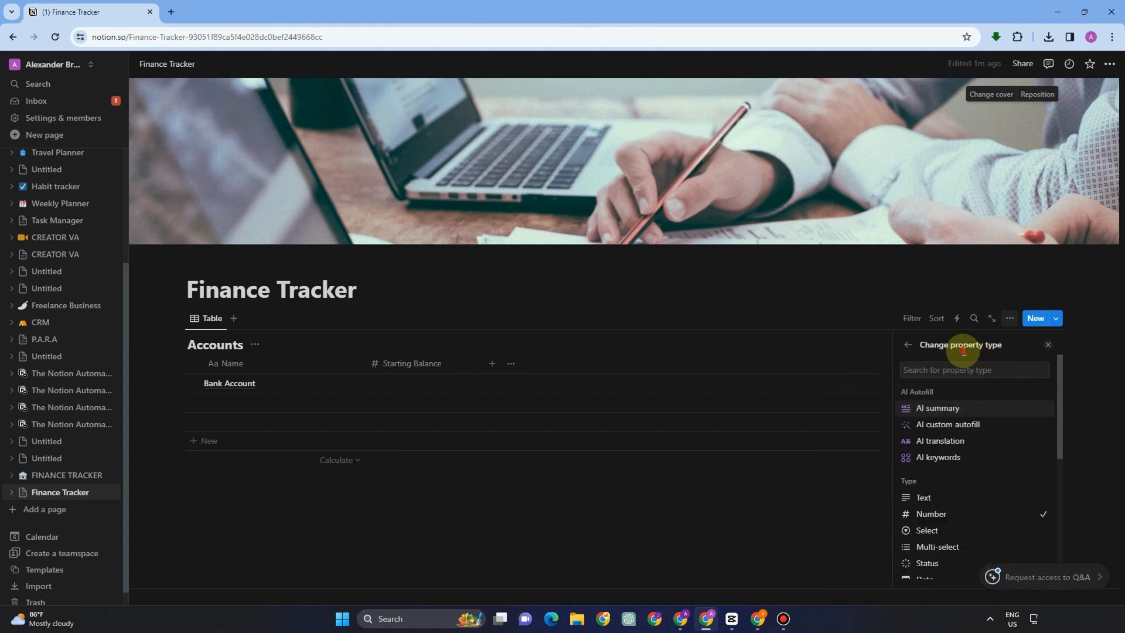
click(907, 345)
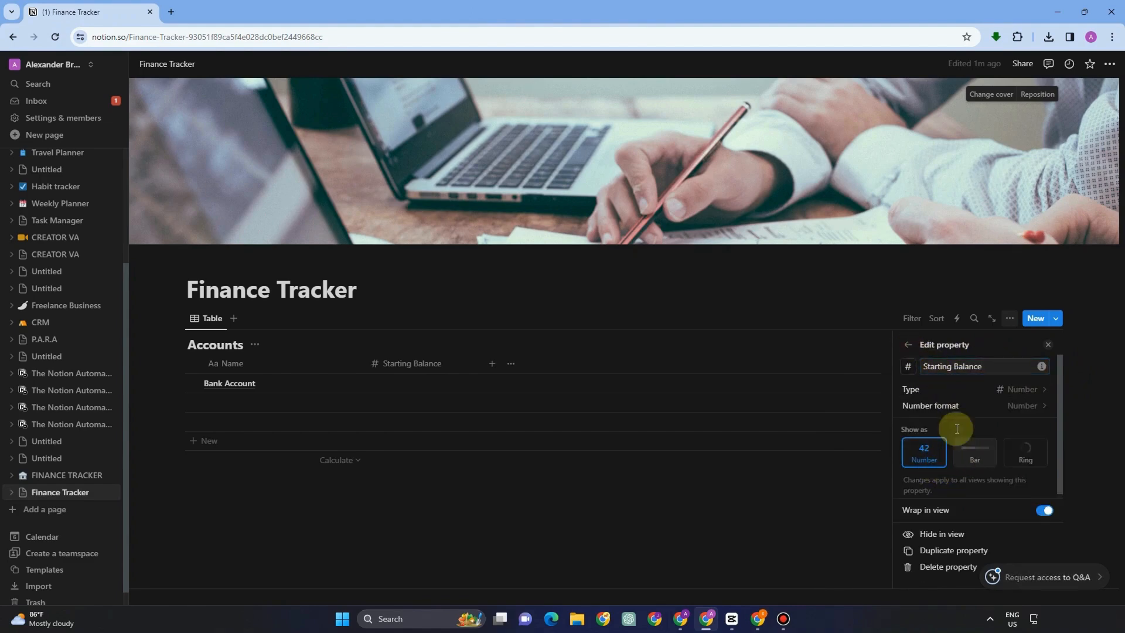
click(947, 407)
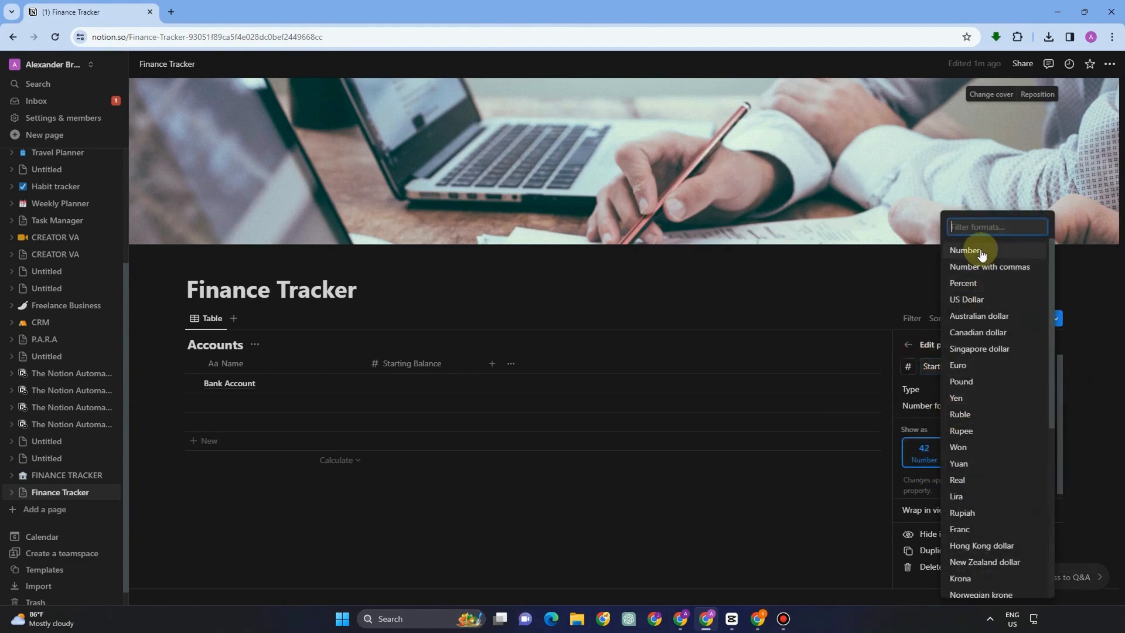
click(979, 306)
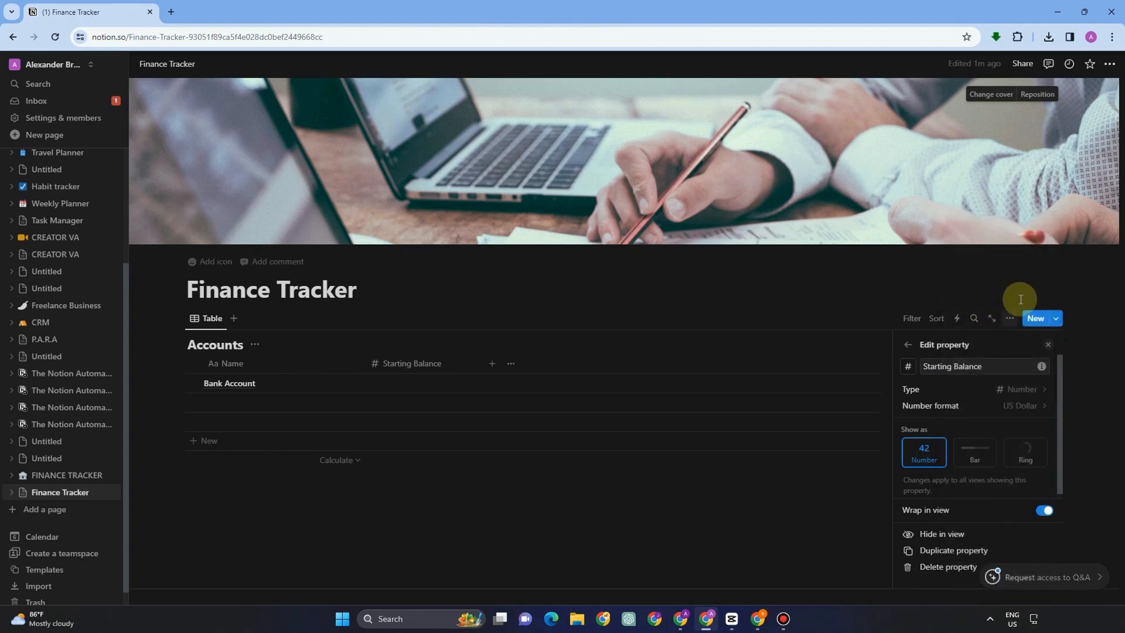
click(801, 287)
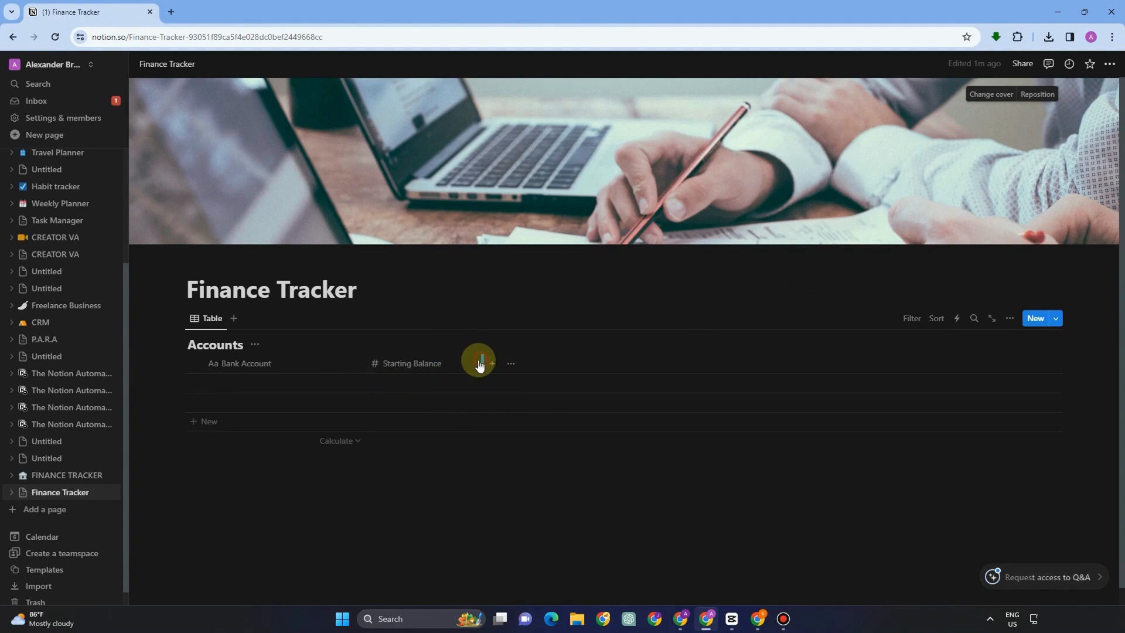
Narrow the Starting Balance column and enter 1000 as the balance in the first row
drag(478, 363, 449, 360)
click(383, 384)
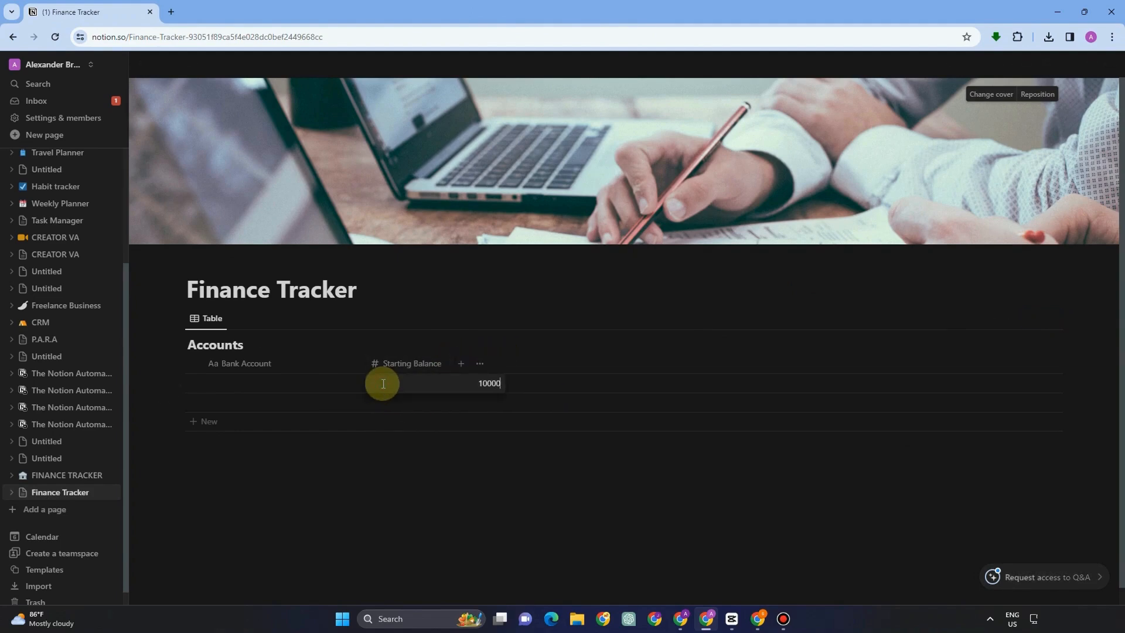
text(10000)
key(BackSpace)
key(Return)
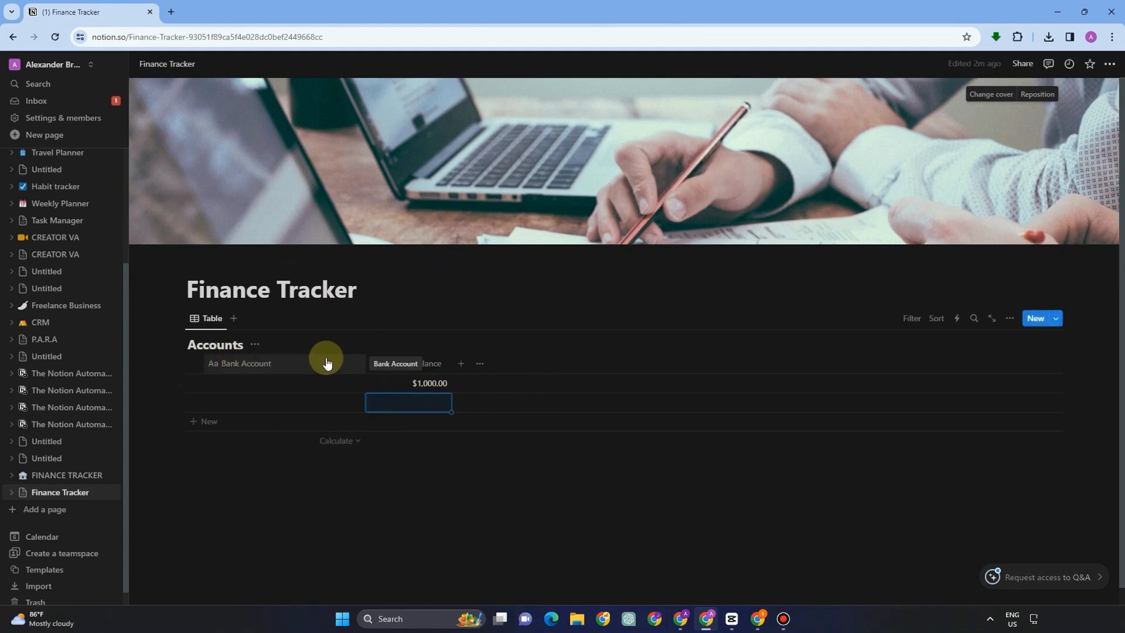
Rename the title column of the Accounts table to Name and enter Bank Account as the first row's name
click(301, 360)
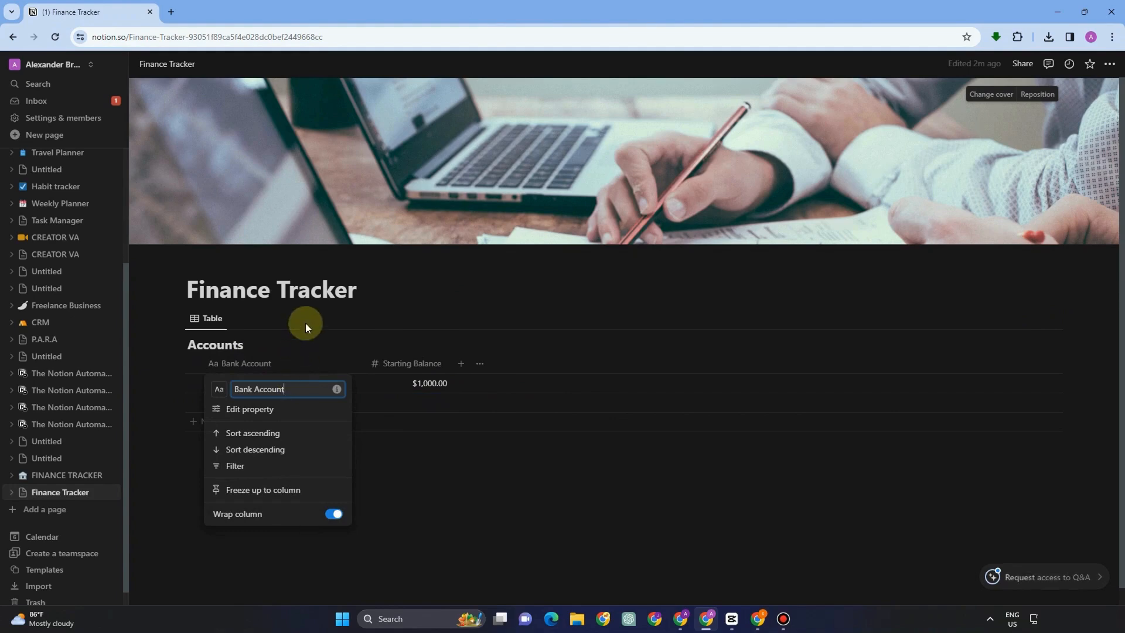
click(295, 363)
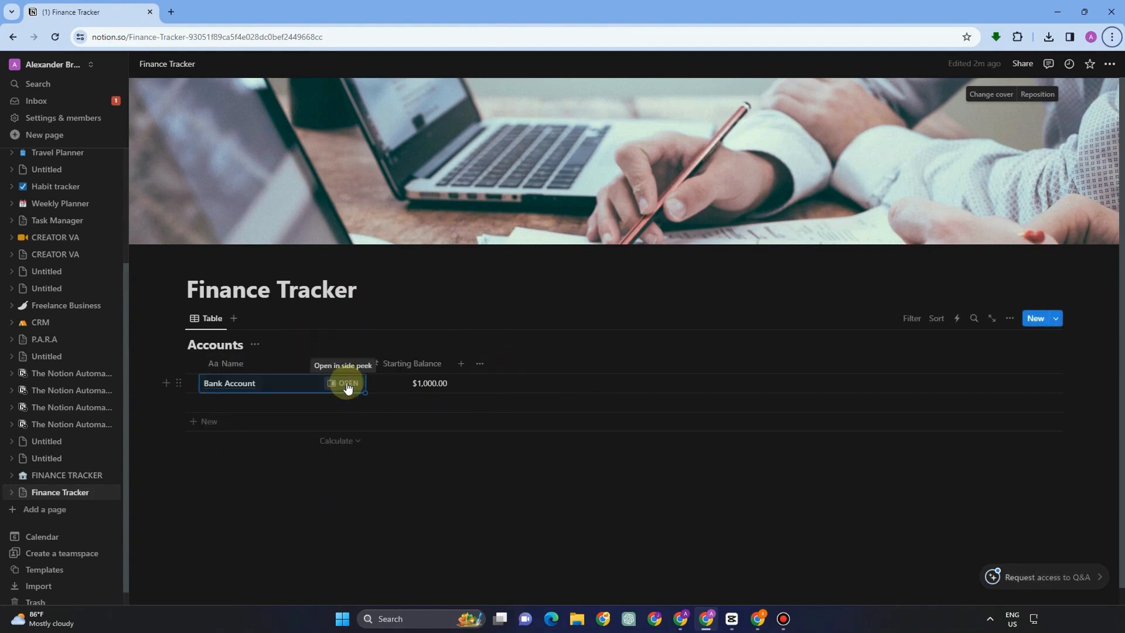
Give the Bank Account entry a bank building emoji as its page icon, opening it in side peek and closing it when done
click(344, 382)
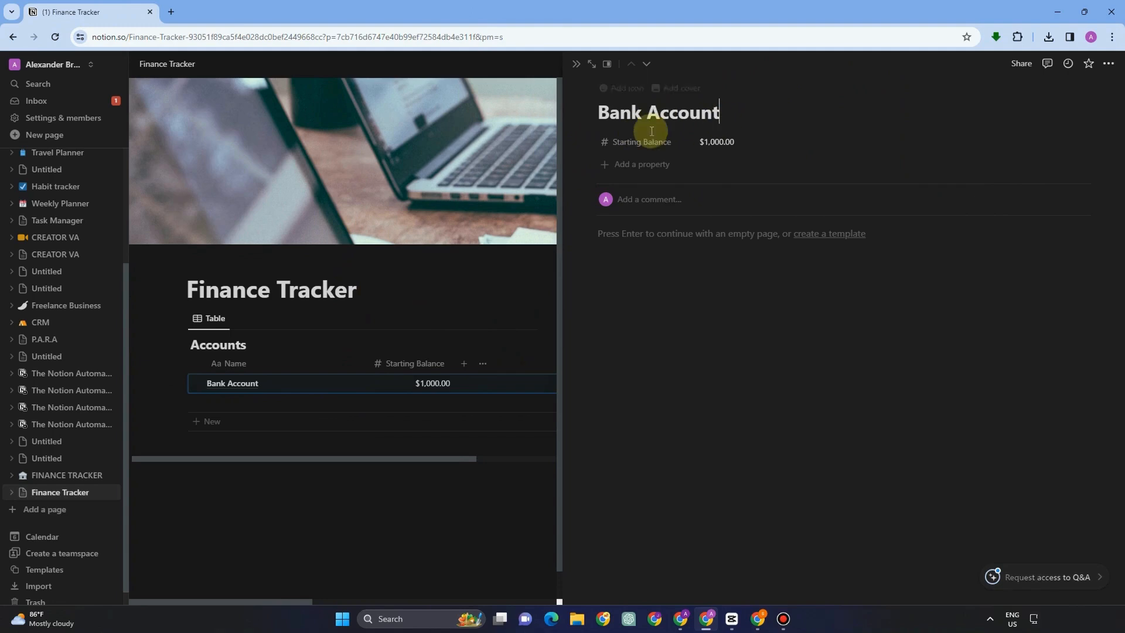
click(631, 88)
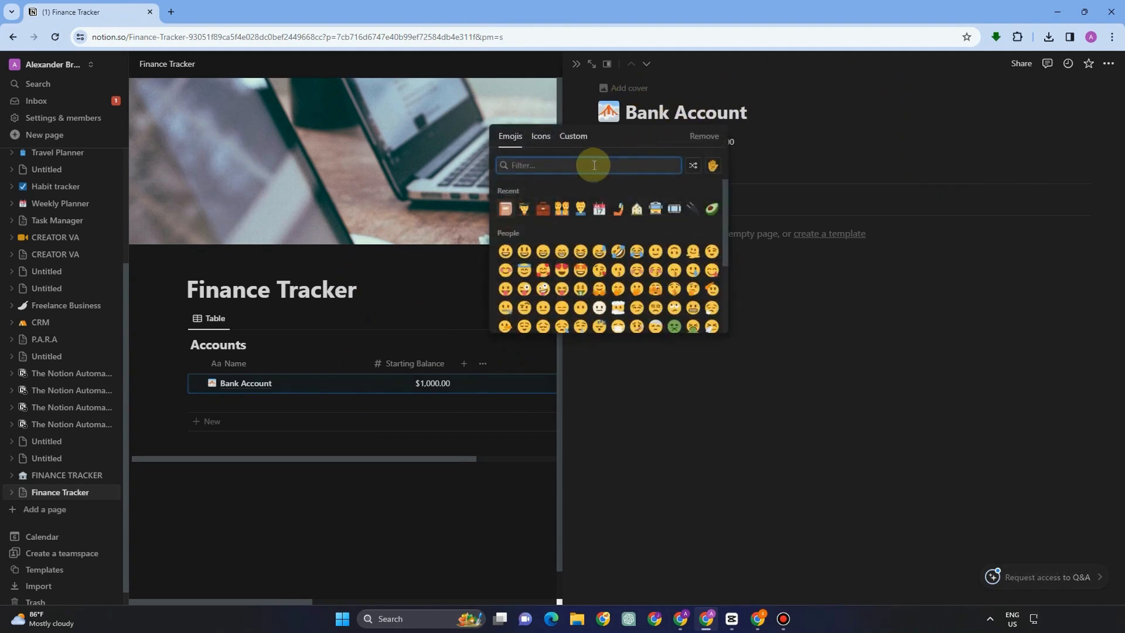
text(bank)
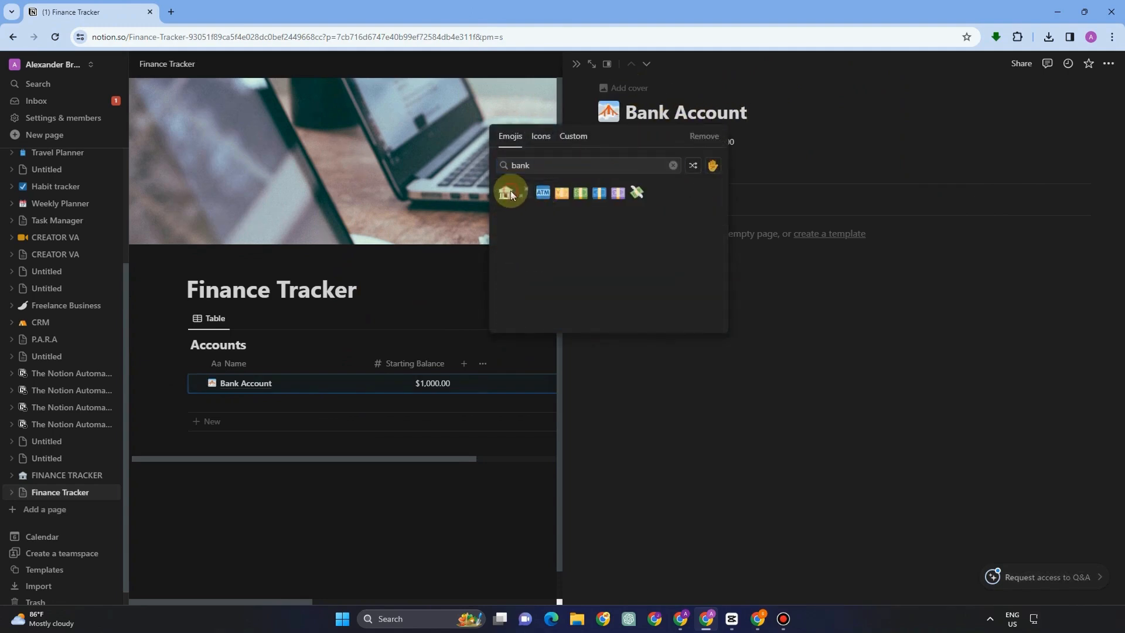
click(506, 192)
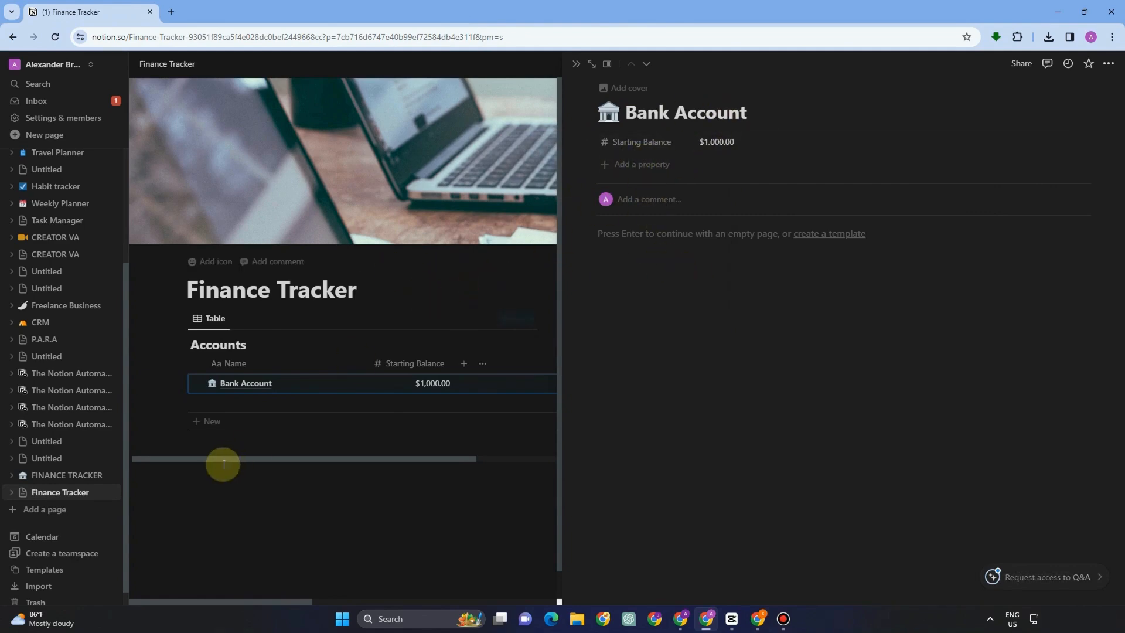
click(201, 442)
click(202, 474)
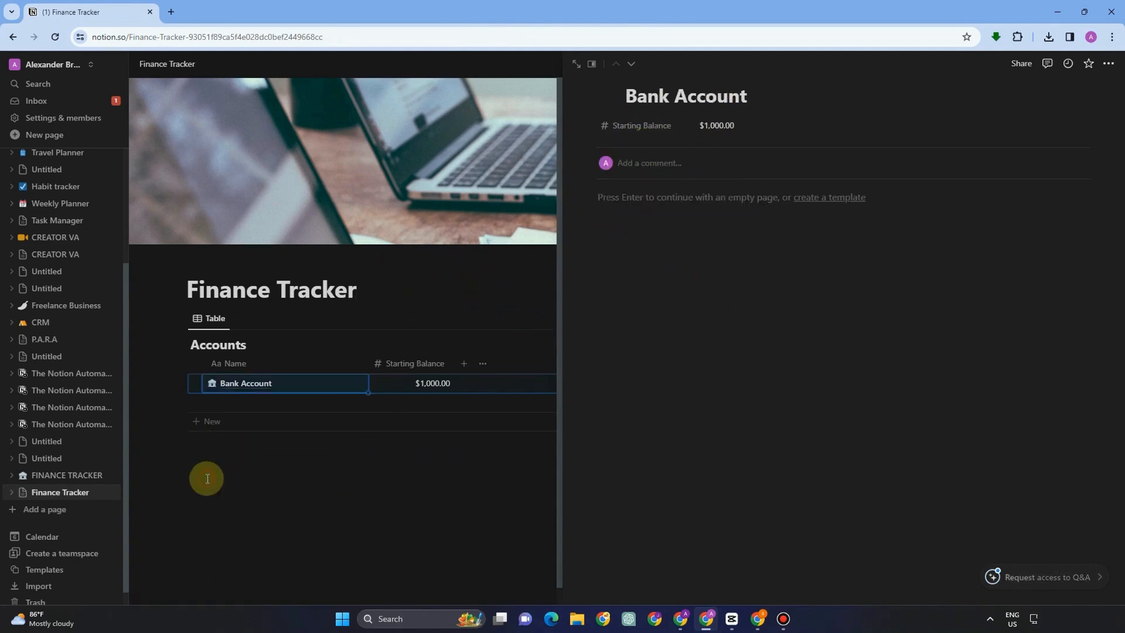
click(206, 479)
Insert a table view below the Accounts table with a new database as its source and title it Expenses
click(240, 460)
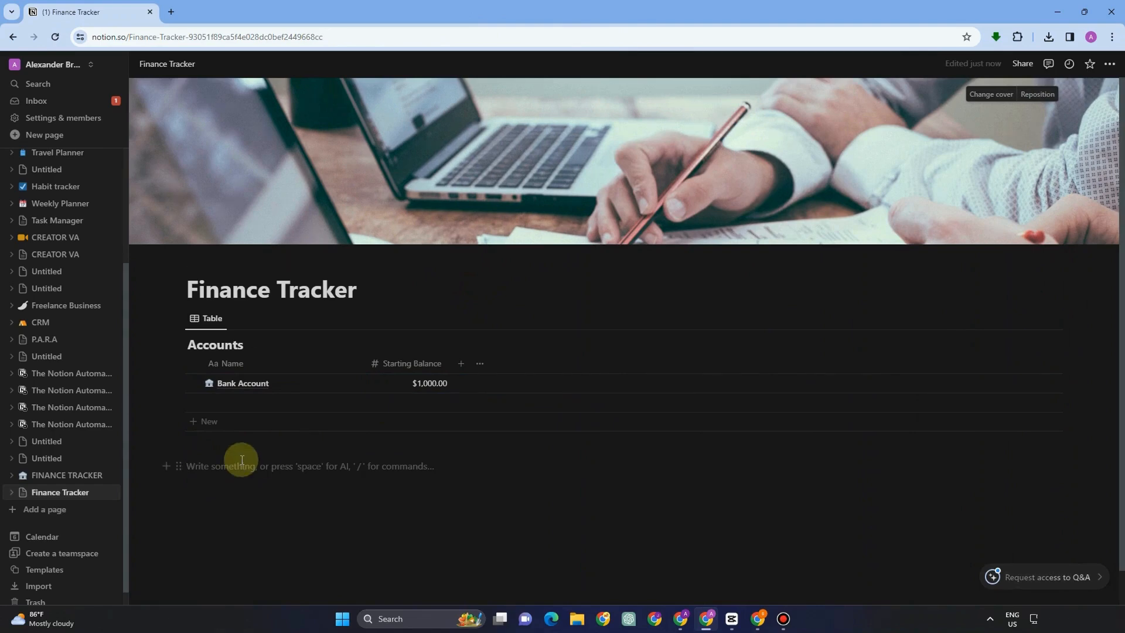
text(/)
scroll(276, 384, down, 5)
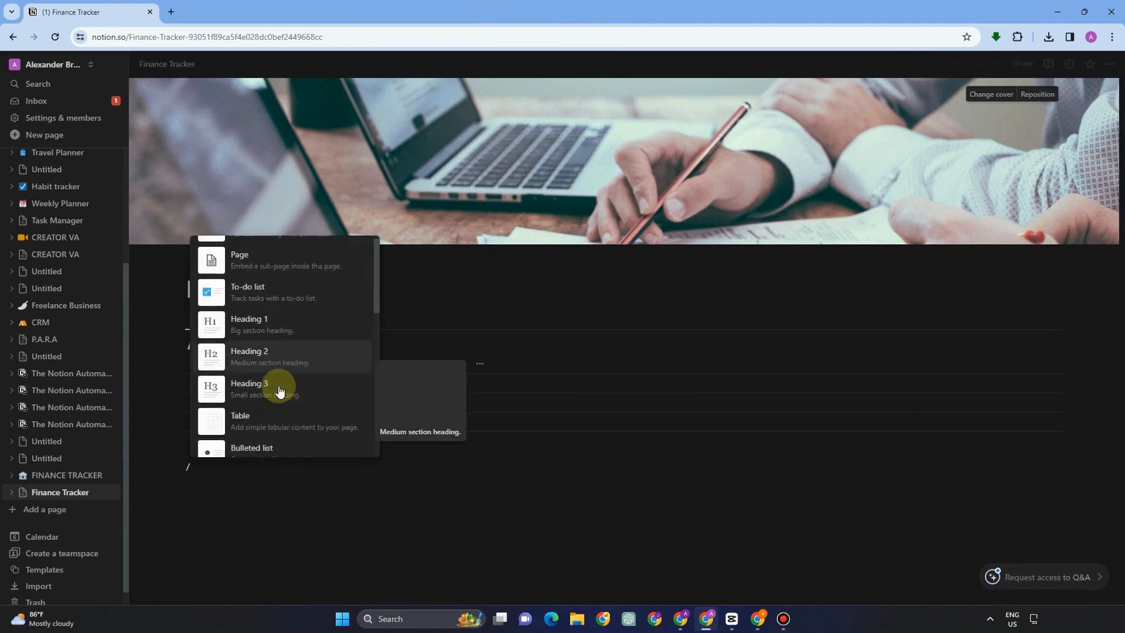
scroll(276, 388, down, 3)
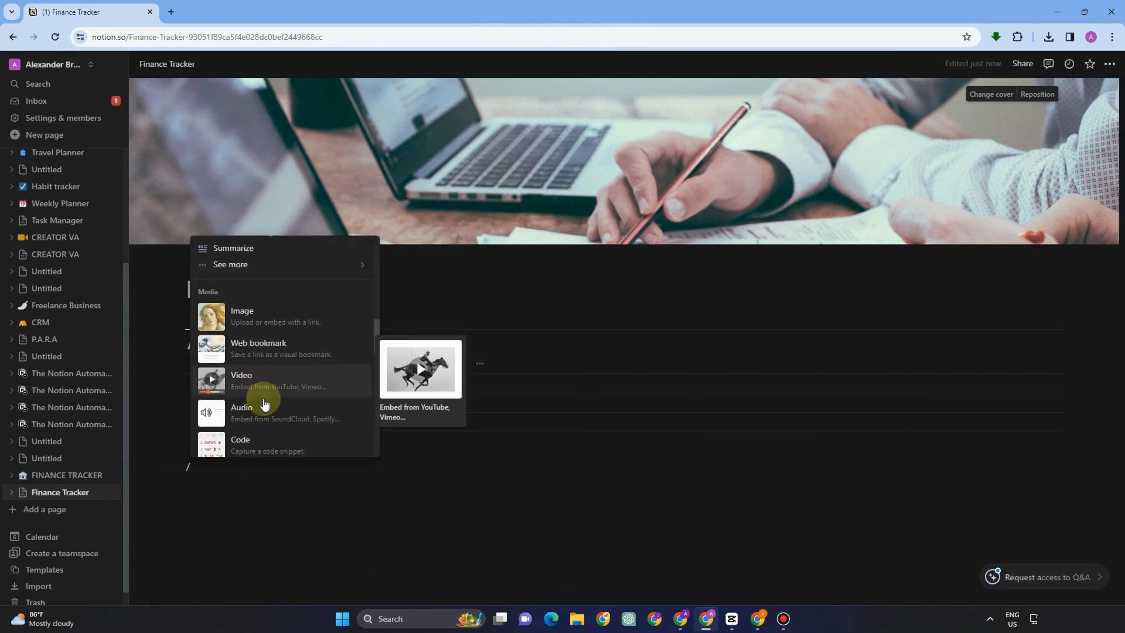
scroll(272, 422, down, 3)
click(267, 367)
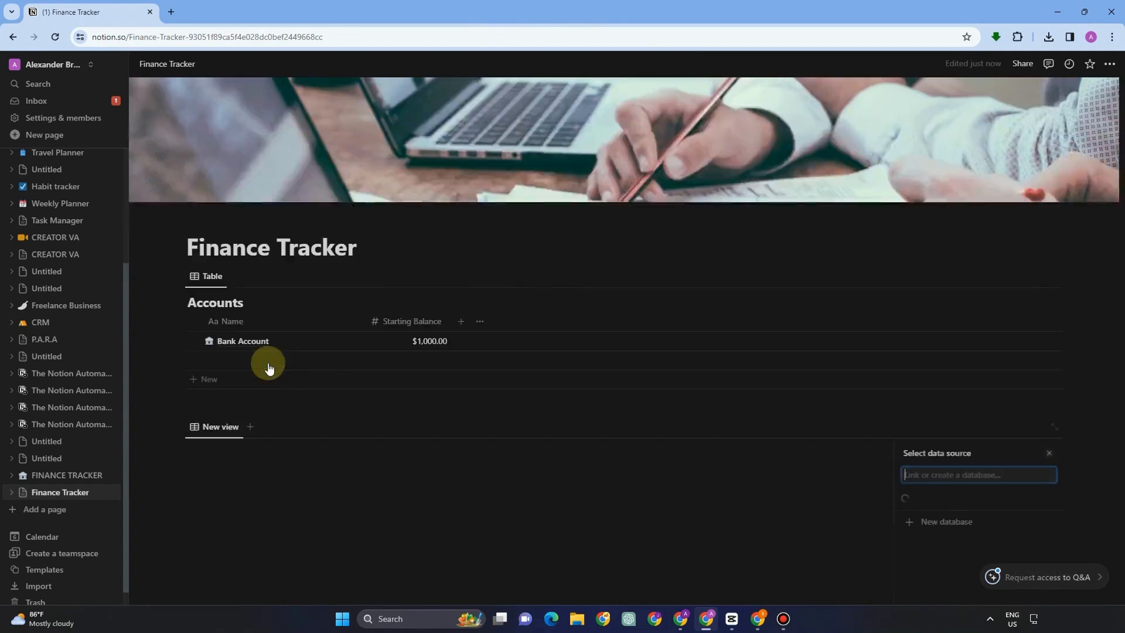
scroll(949, 522, down, 2)
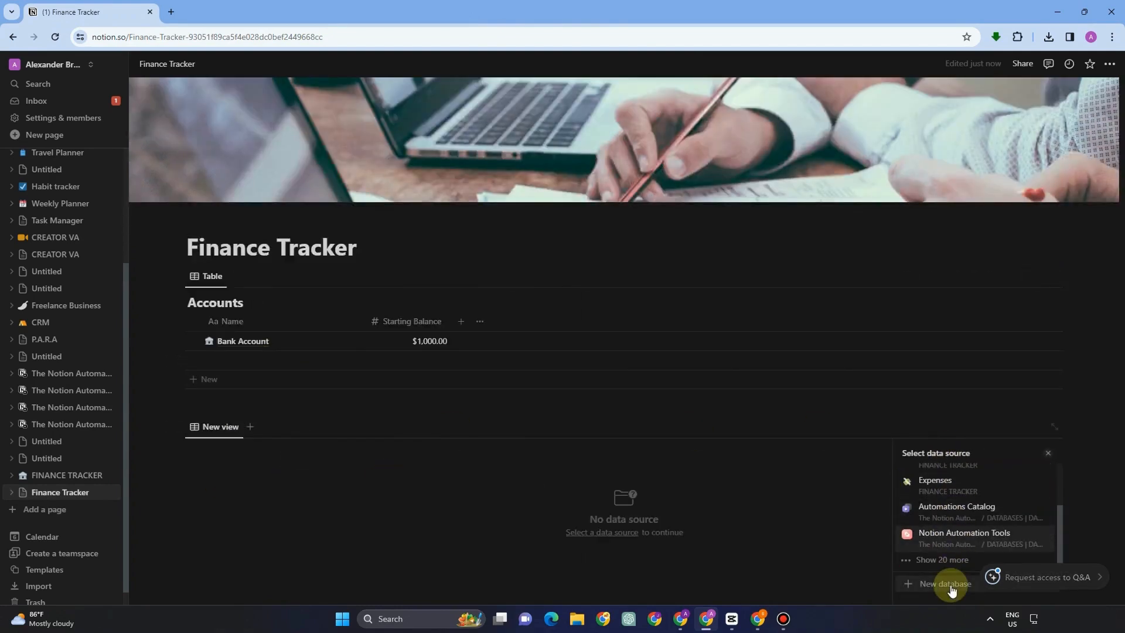
click(942, 585)
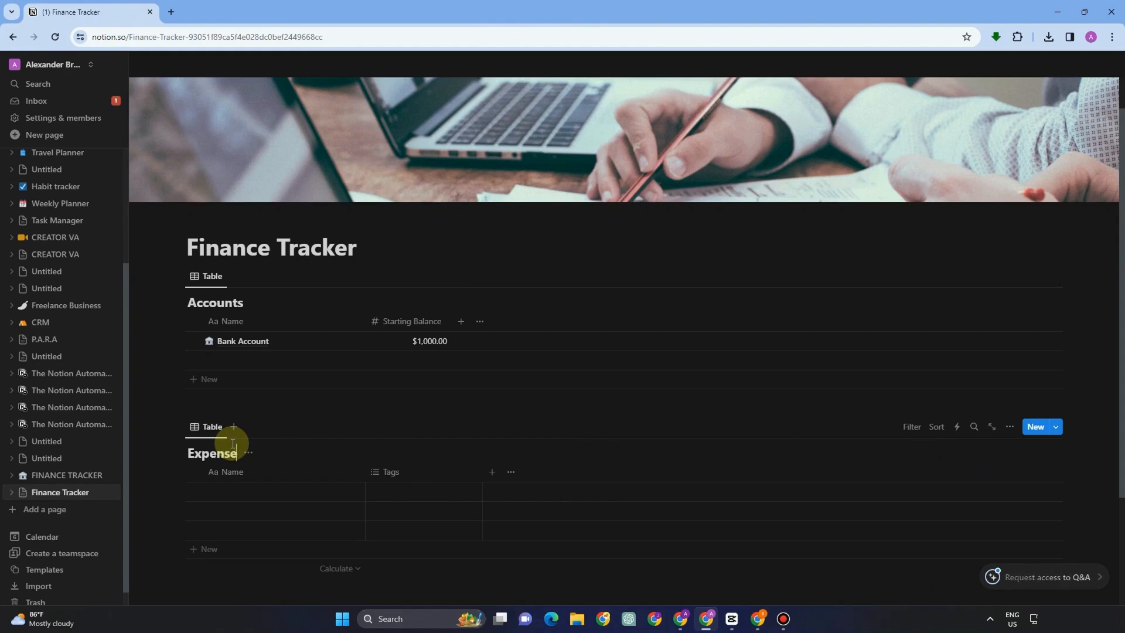
Delete the Tags property from the Expenses table
click(392, 477)
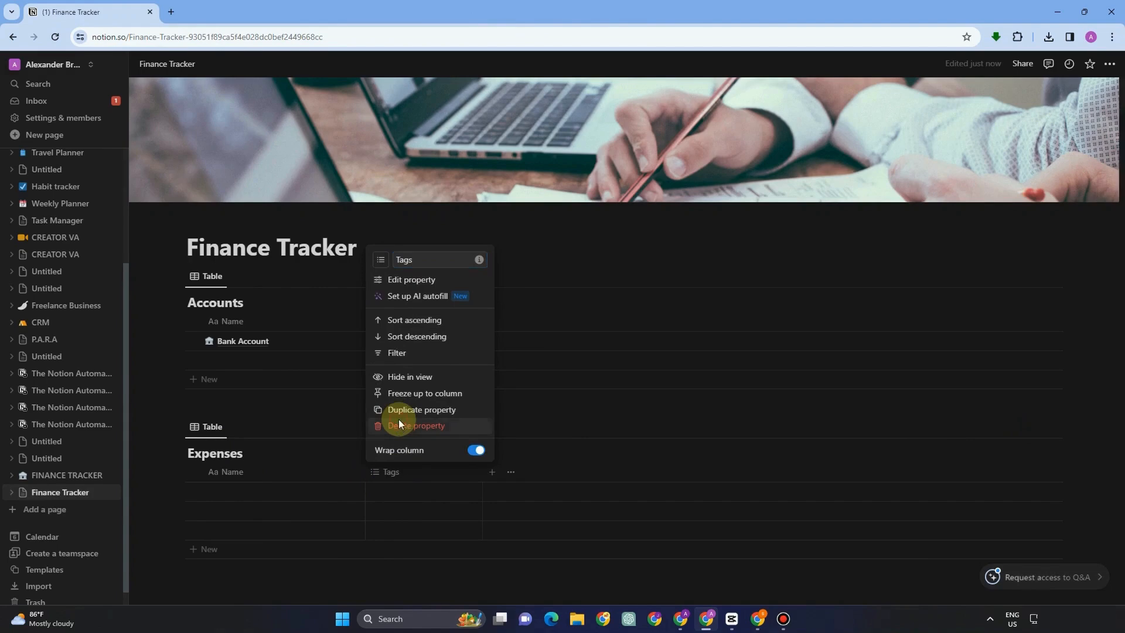
click(466, 427)
click(550, 335)
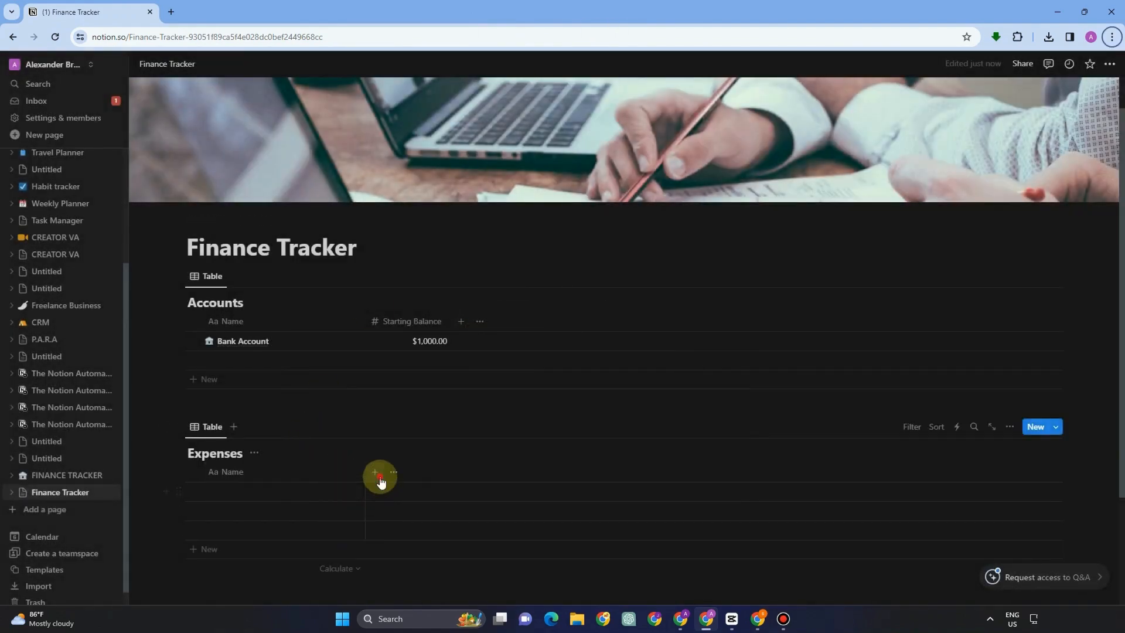
Add a property named Date of type Date to the Expenses table
click(375, 472)
text(Date)
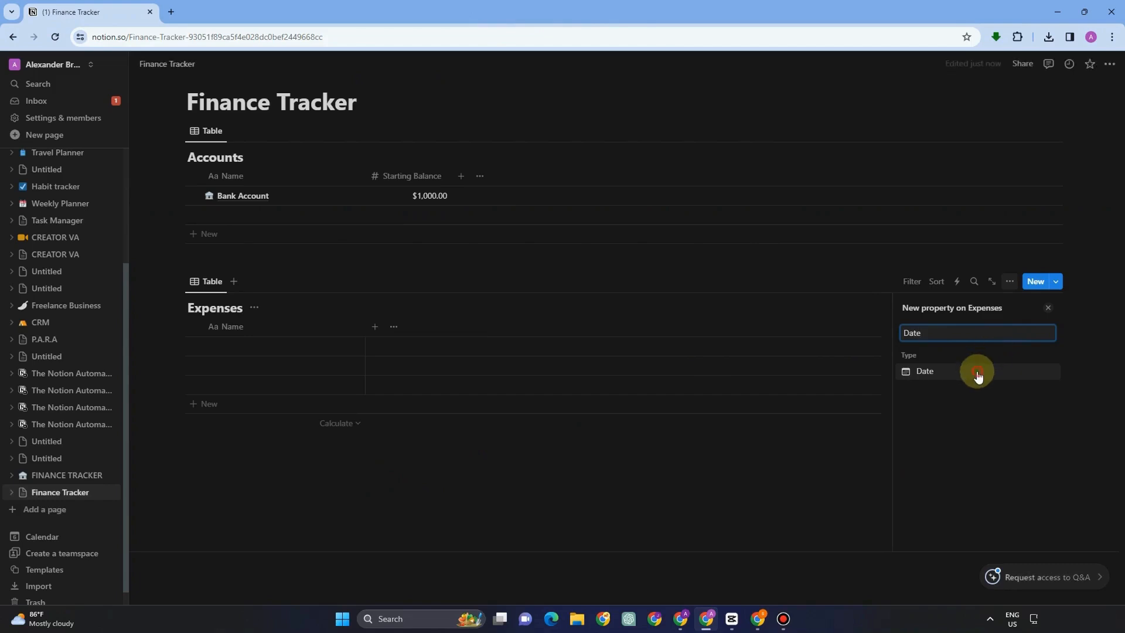
click(972, 371)
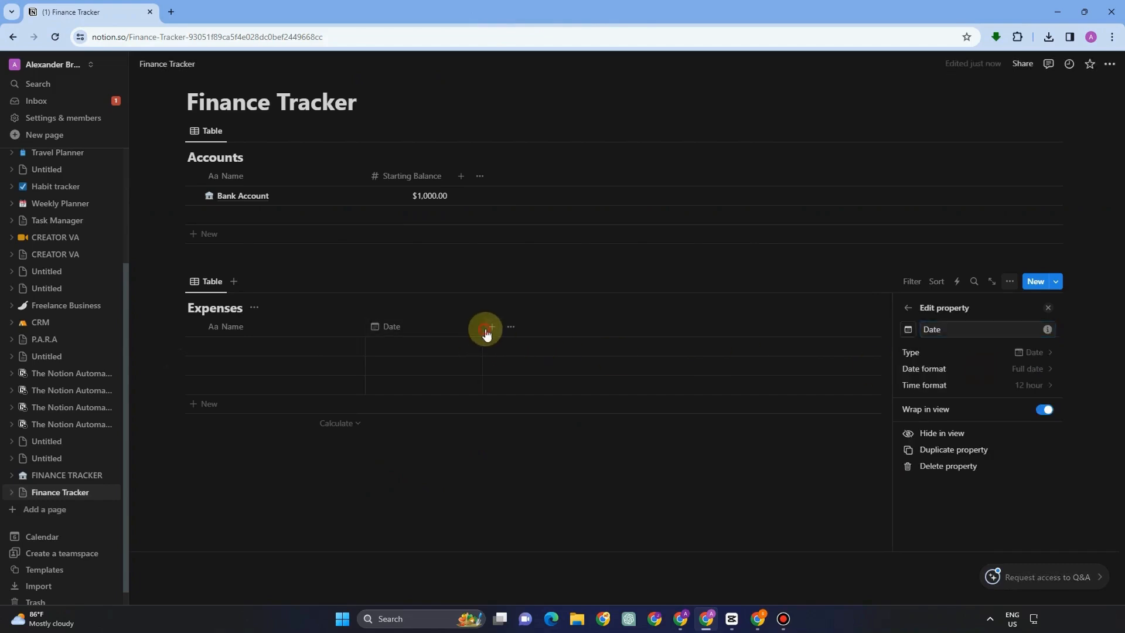
key(Escape)
Add the suggested Amount number property to the Expenses table
click(492, 331)
text(A)
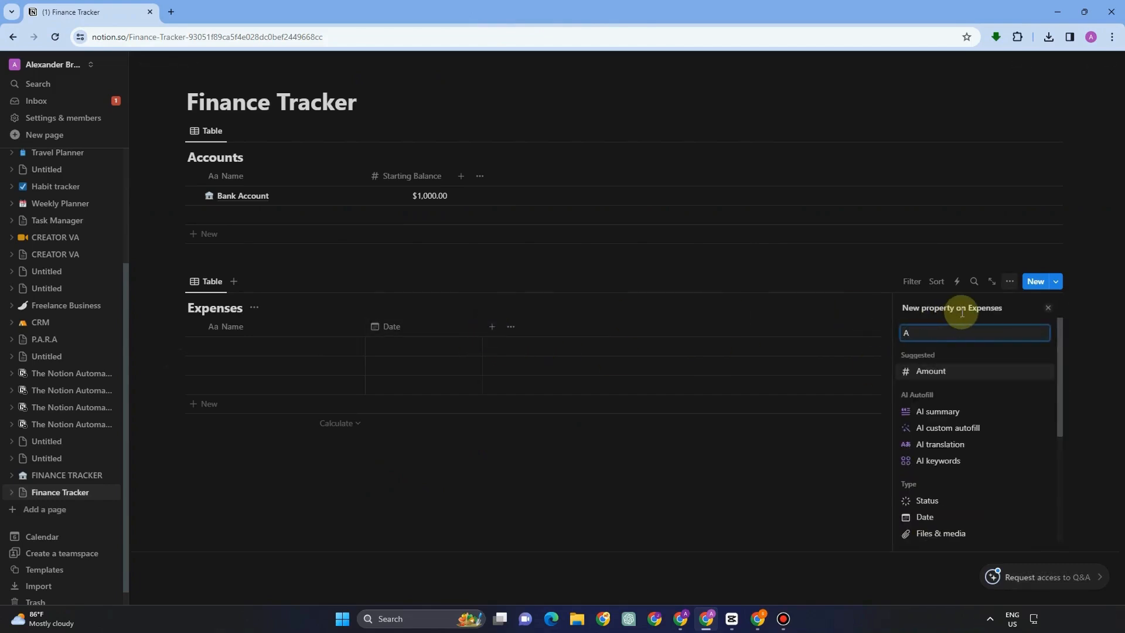
text(,)
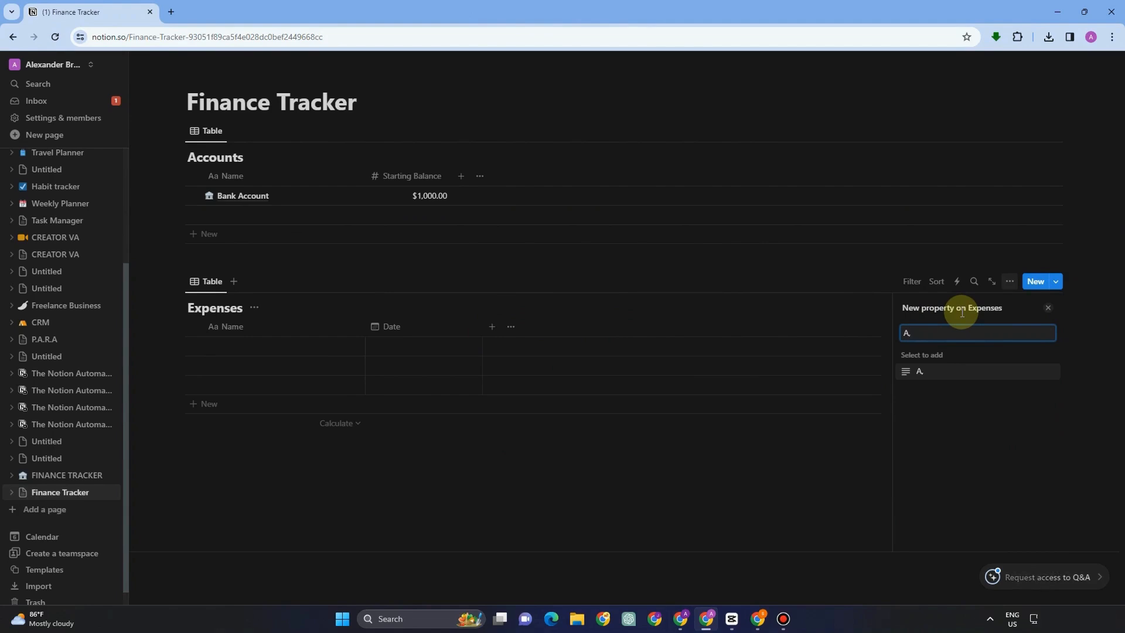
key(BackSpace)
click(966, 370)
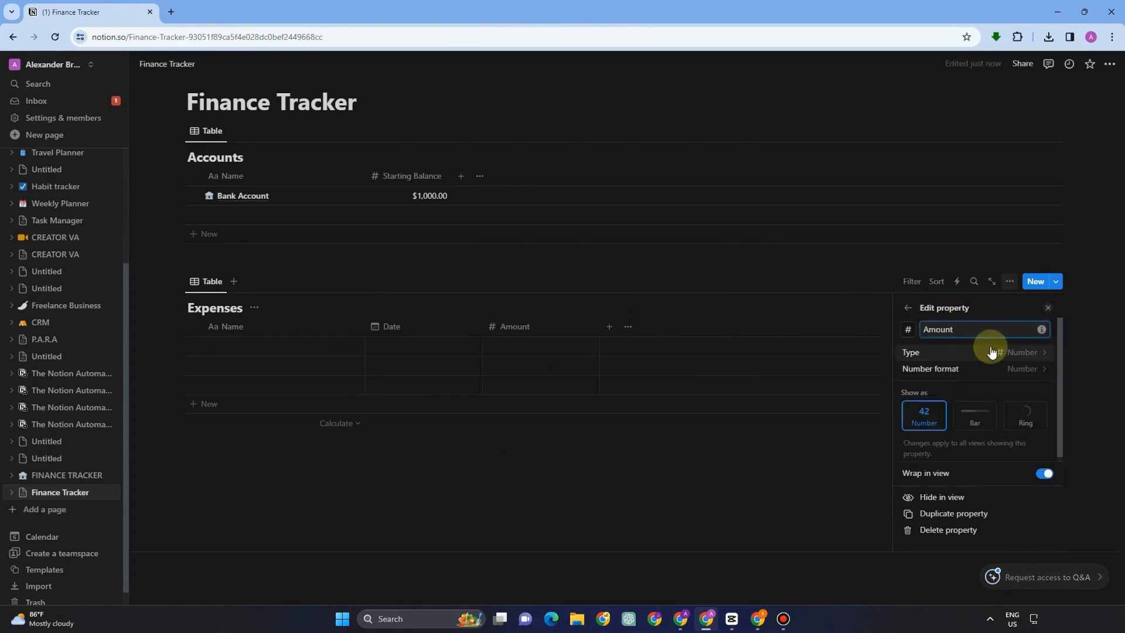
click(609, 332)
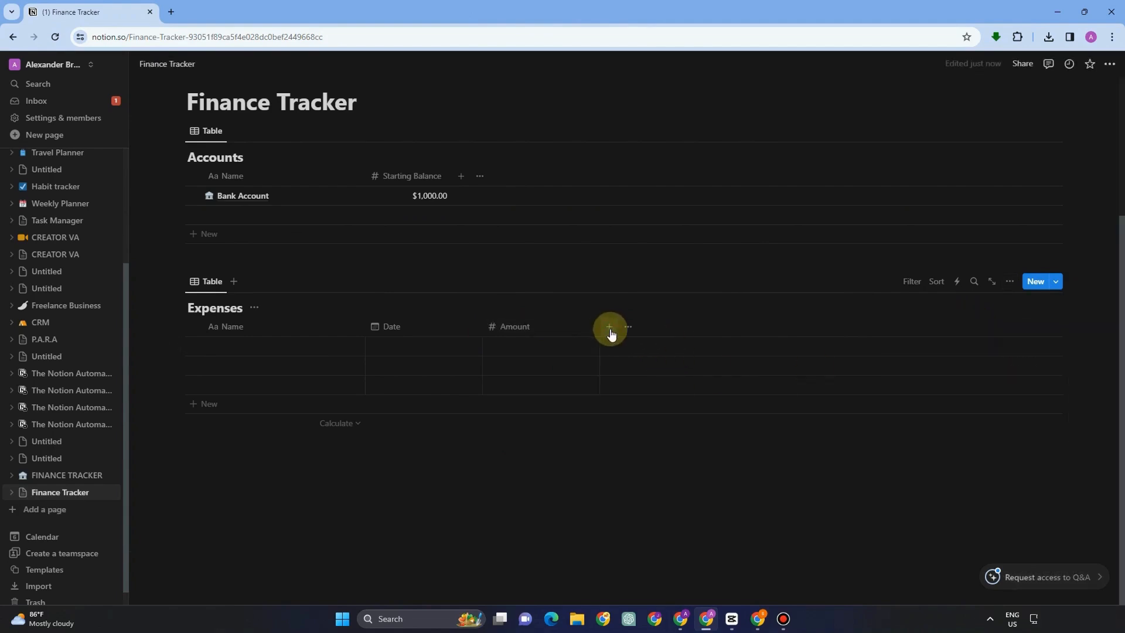
Add the suggested Category select property to Expenses with the options Food, Transportation, Accommodation, Education and Health
click(609, 328)
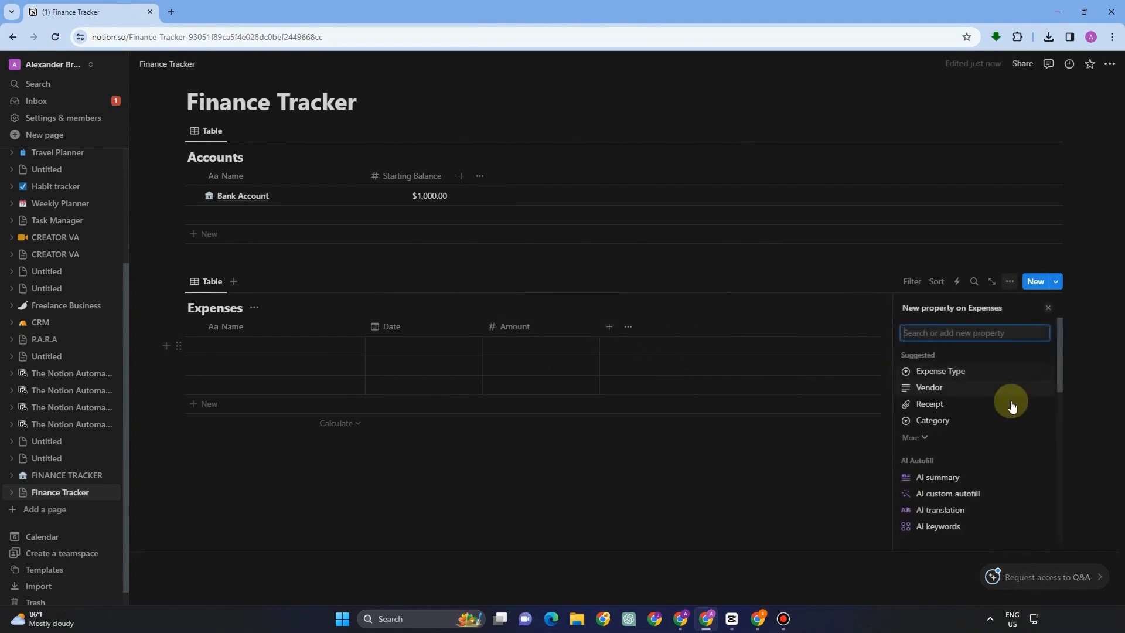
click(946, 420)
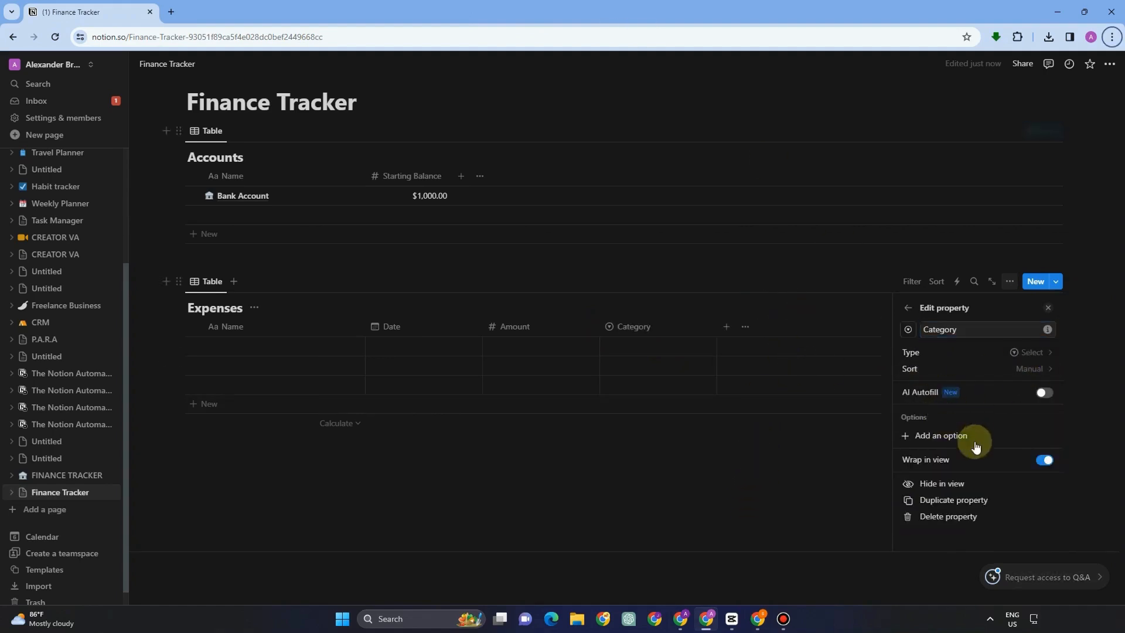
click(951, 436)
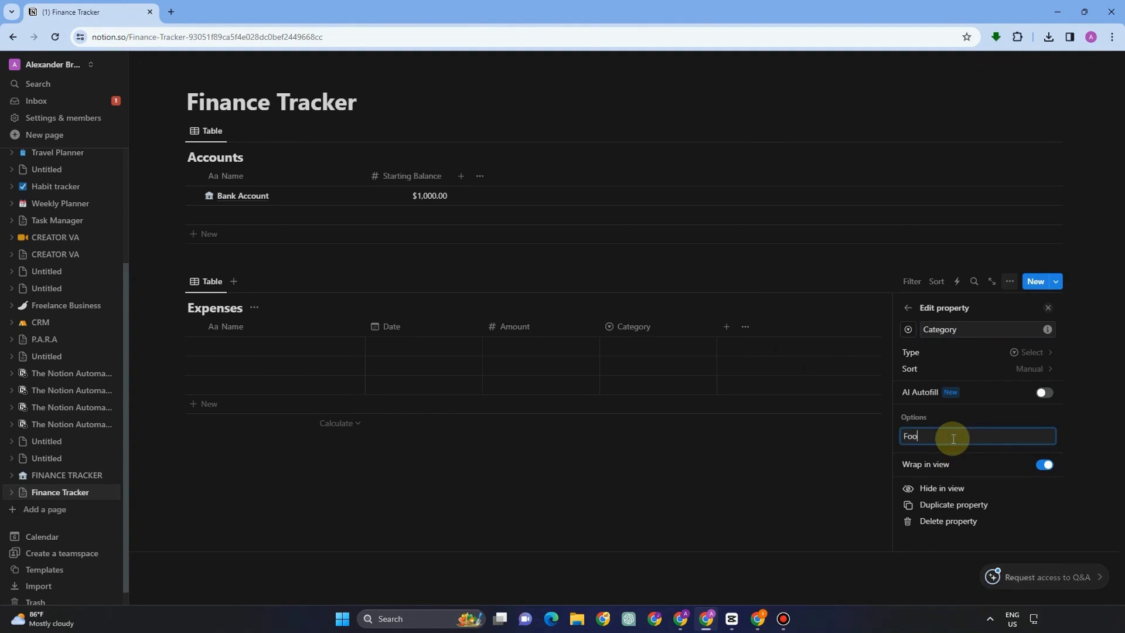
key(Return)
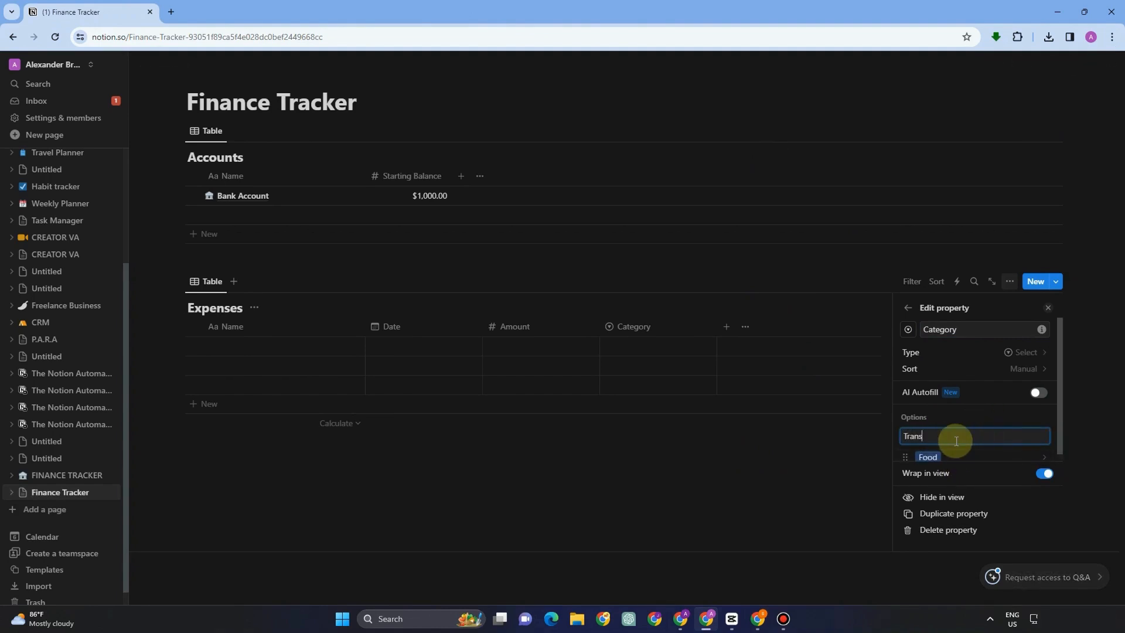
key(Return)
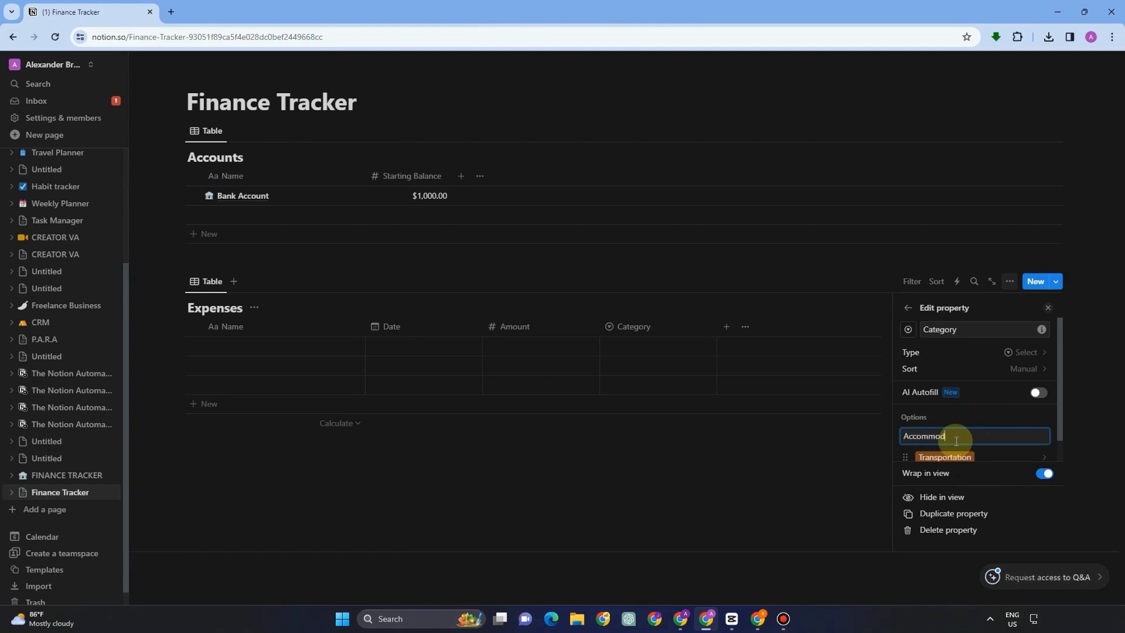
key(Return)
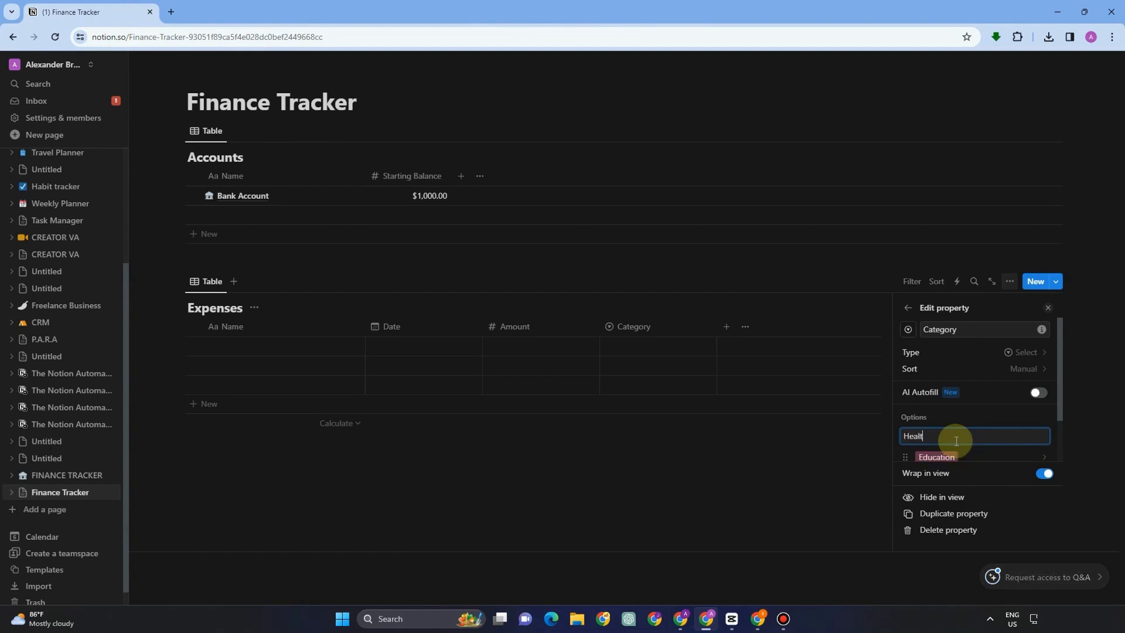
text(h)
key(Return)
scroll(956, 441, down, 2)
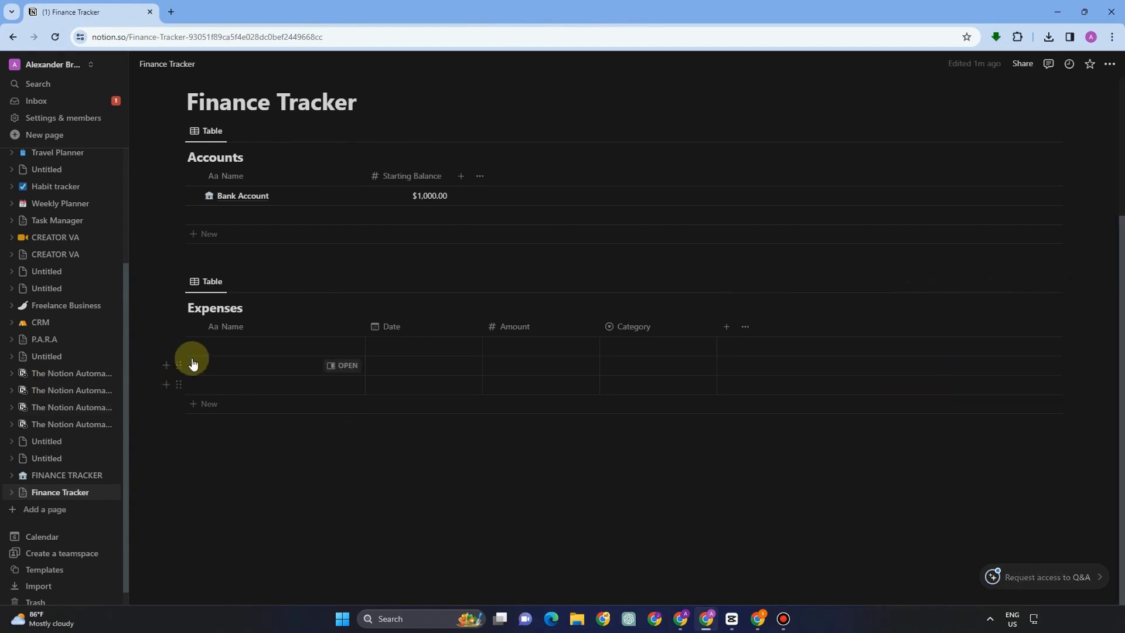
Name four rows of the Expenses table Expense 1, Expense 2, Expense 3 and Expense 4, adding a new row for the last
click(219, 359)
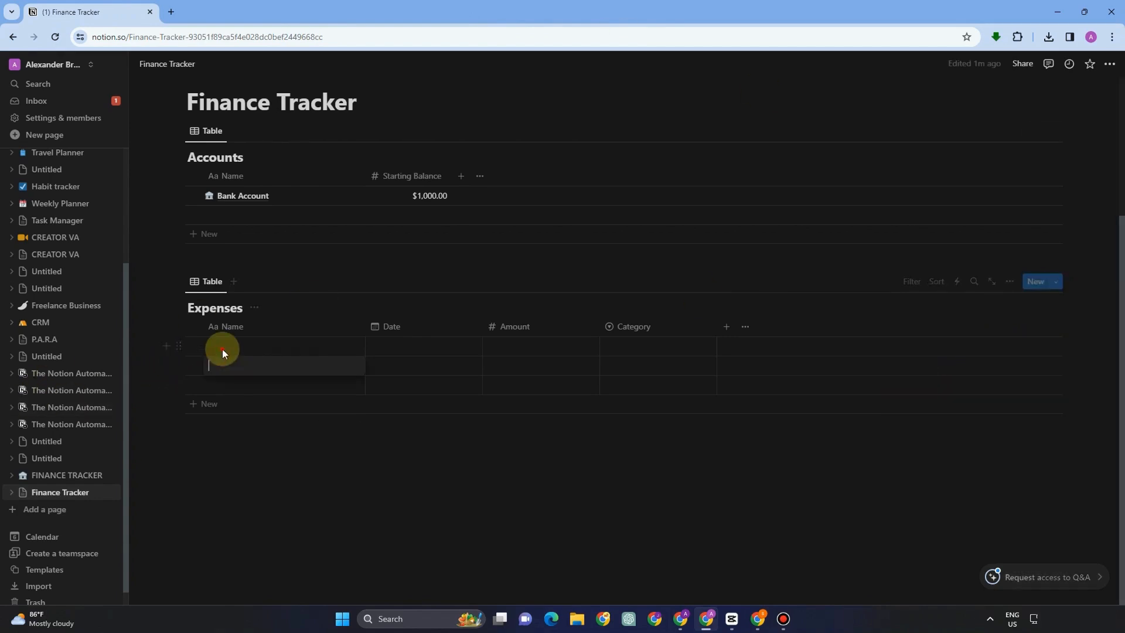
click(224, 348)
click(226, 346)
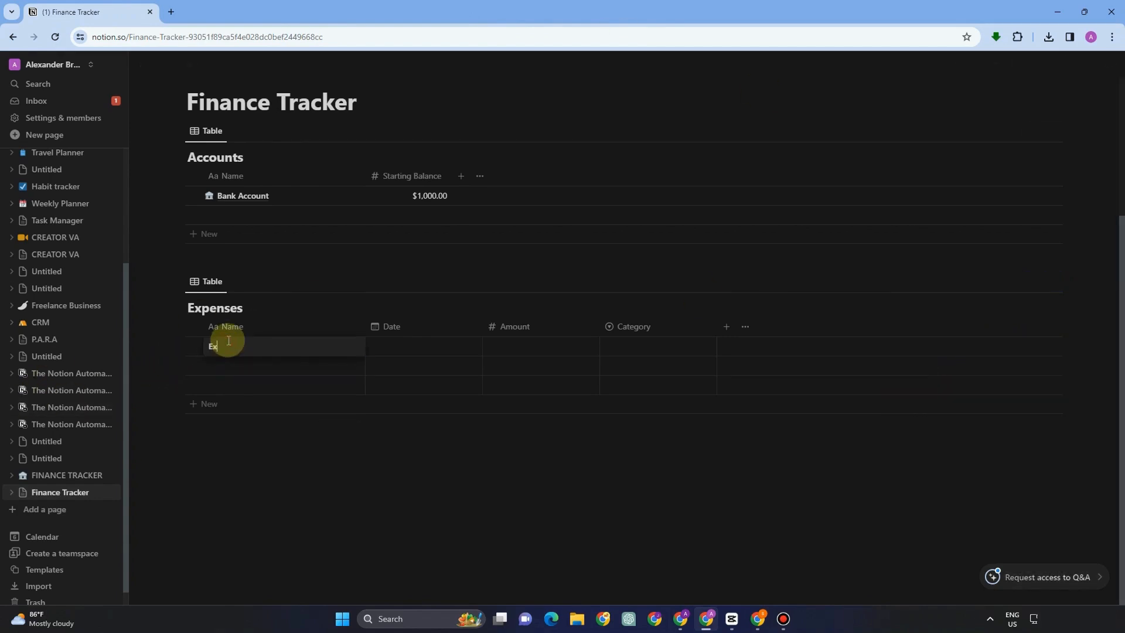
text(Expense 1)
key(Return)
text(Expens)
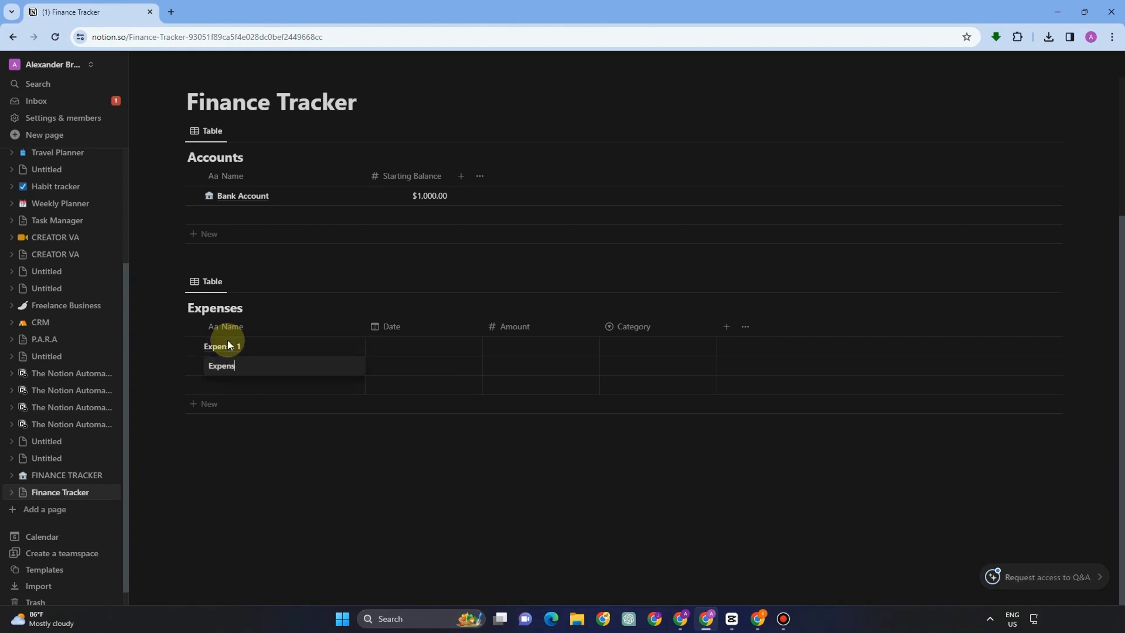
text(e 2)
key(Return)
text(Exp)
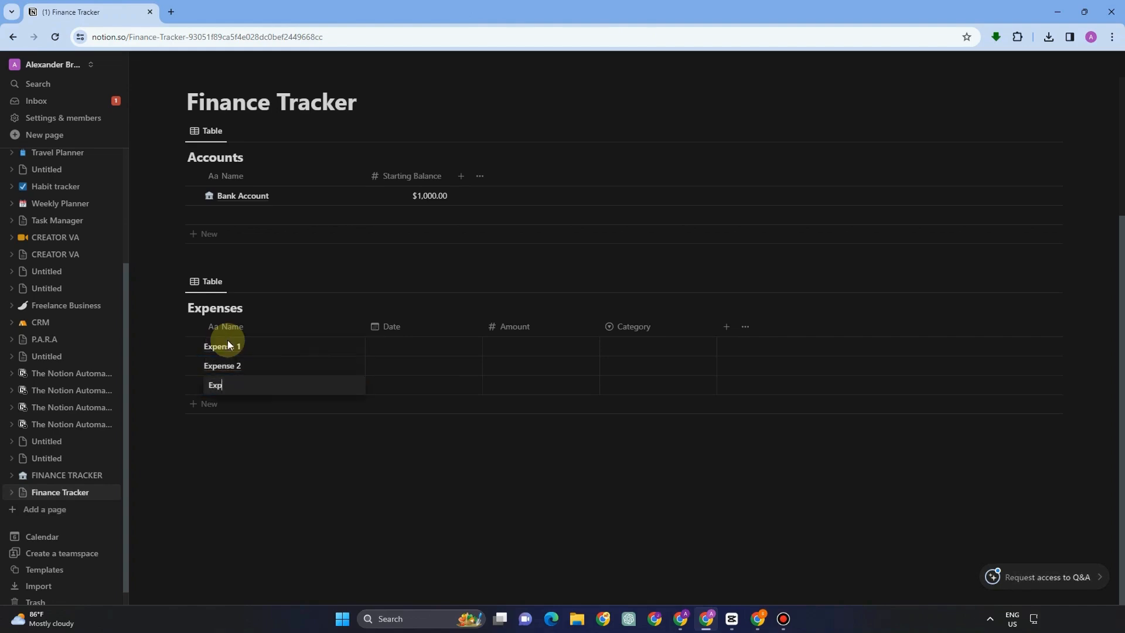
text(ense 3)
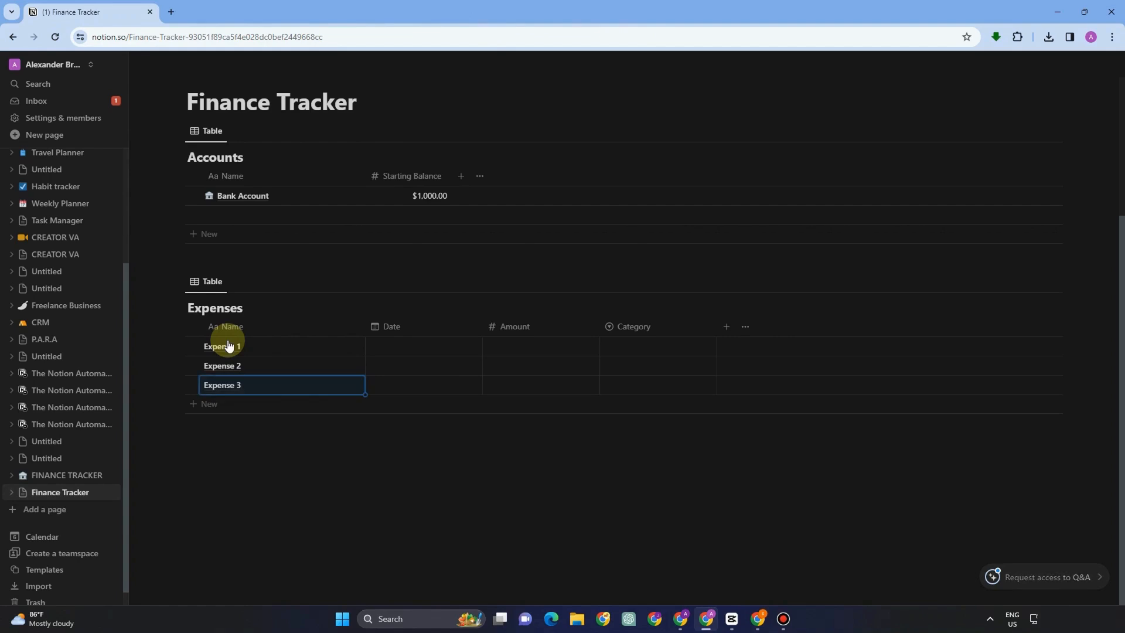
click(234, 403)
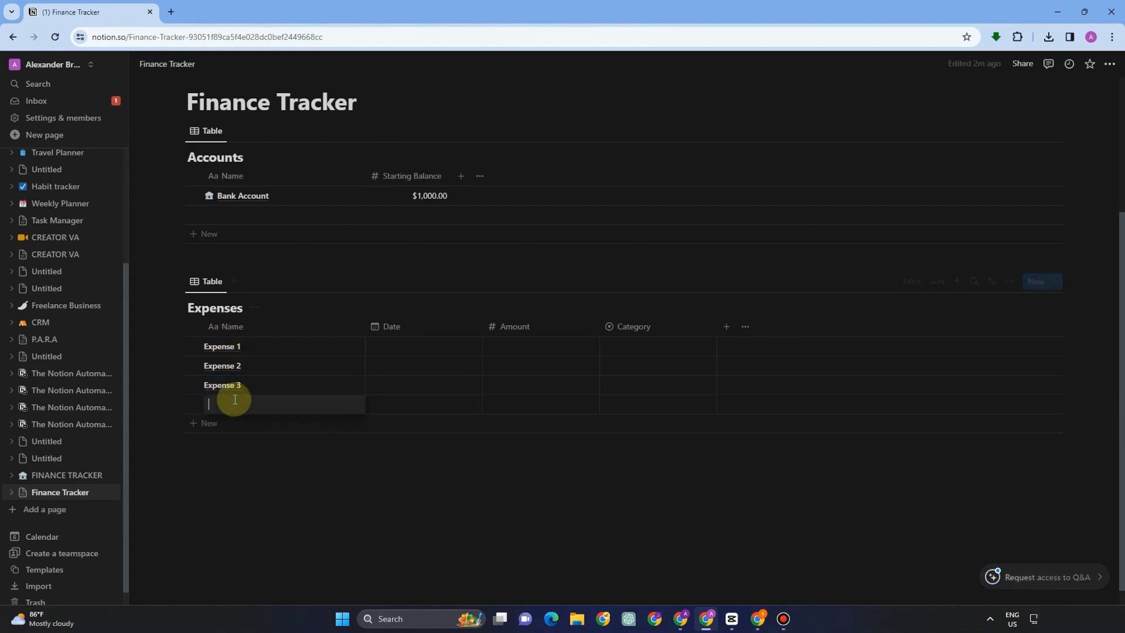
text(Expense 4)
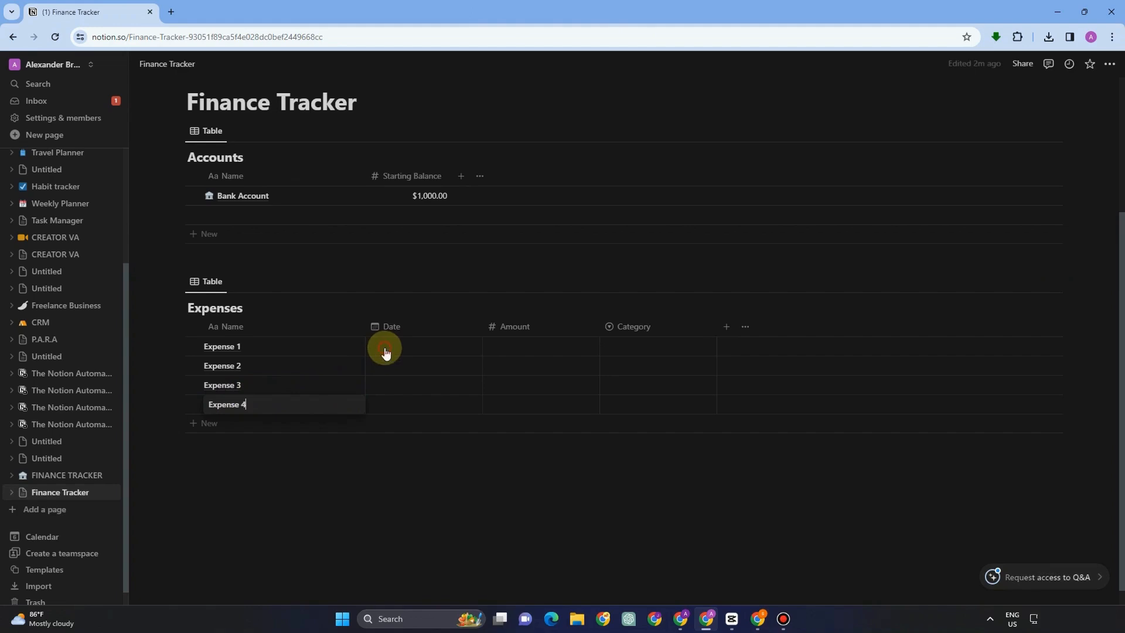
Set the dates of Expense 1 to 4 to April 9, April 25, April 18 and April 29, 2024 respectively
click(385, 351)
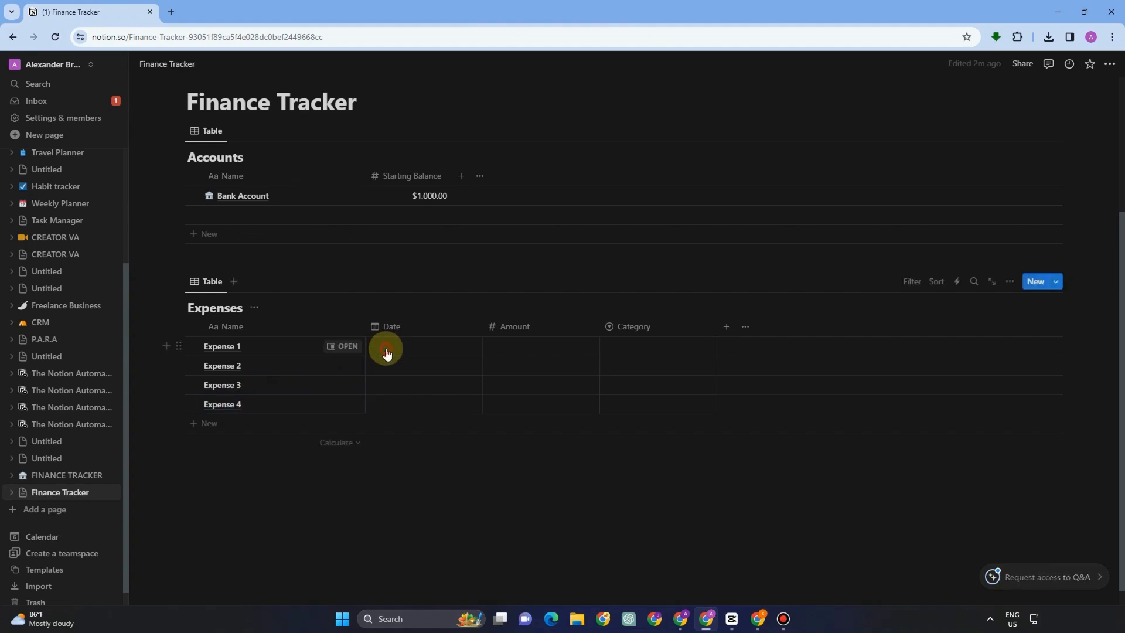
click(425, 371)
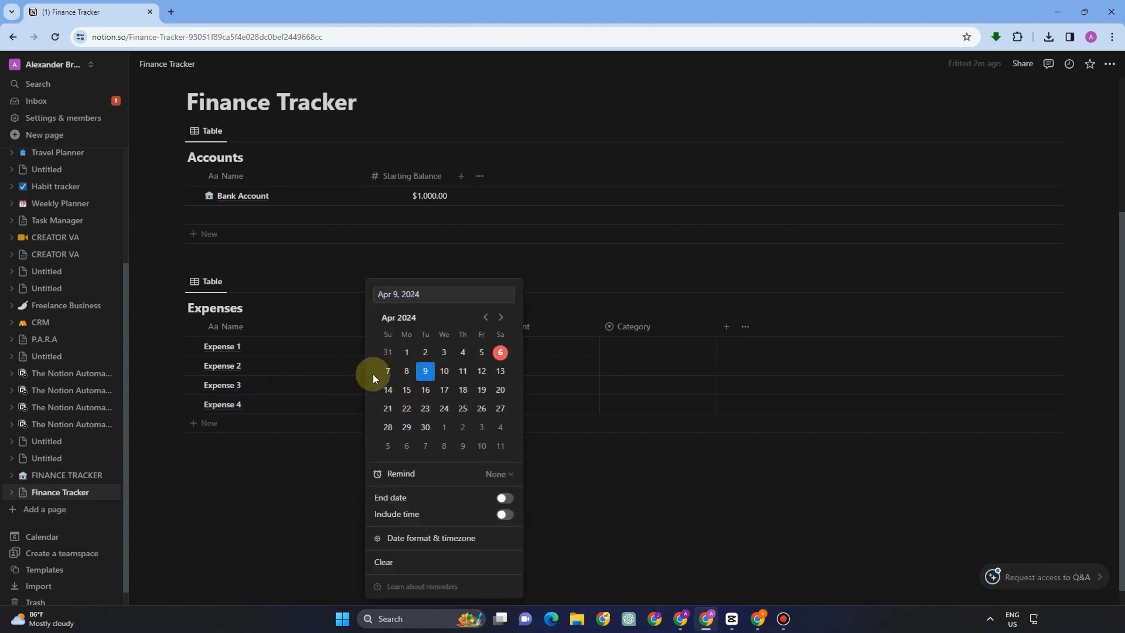
click(360, 414)
click(401, 365)
click(463, 408)
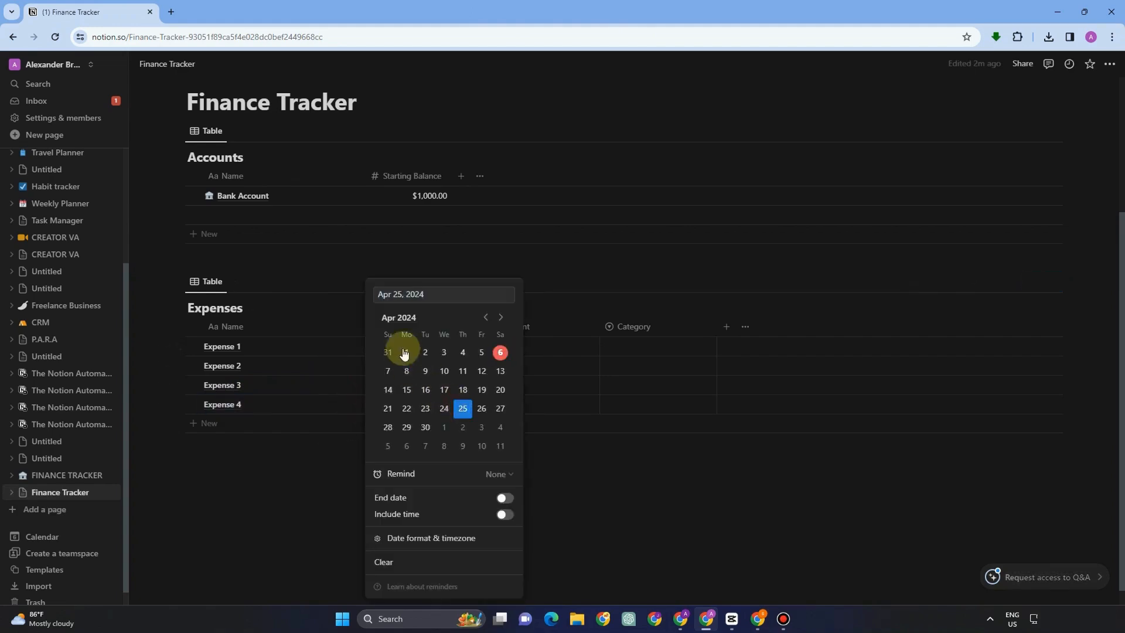
click(479, 234)
click(451, 385)
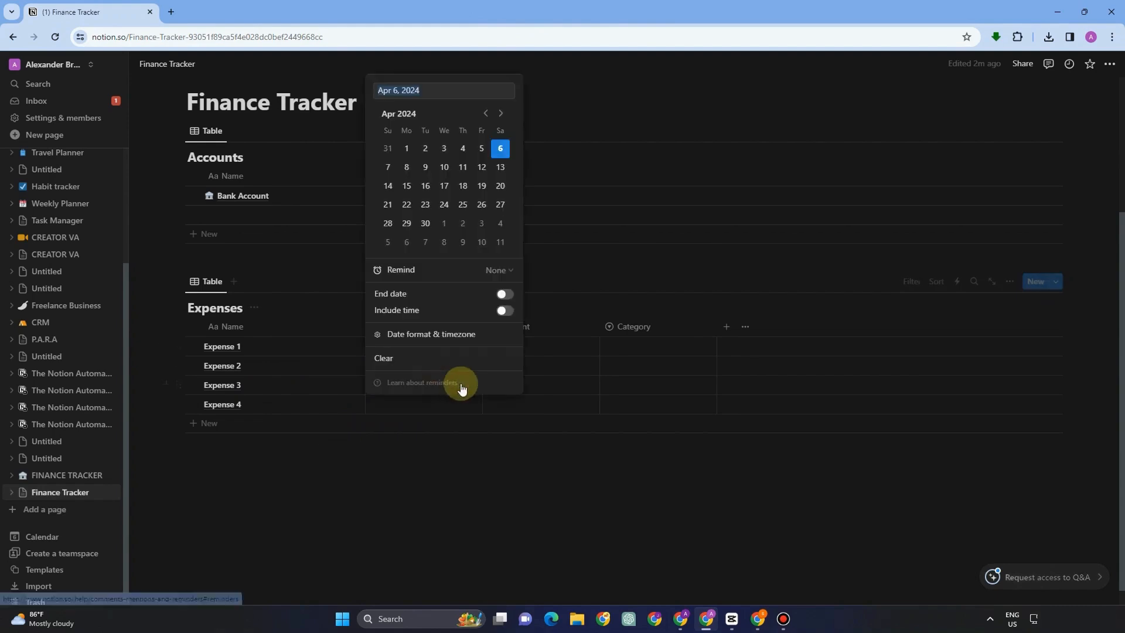
click(456, 193)
click(389, 469)
click(402, 408)
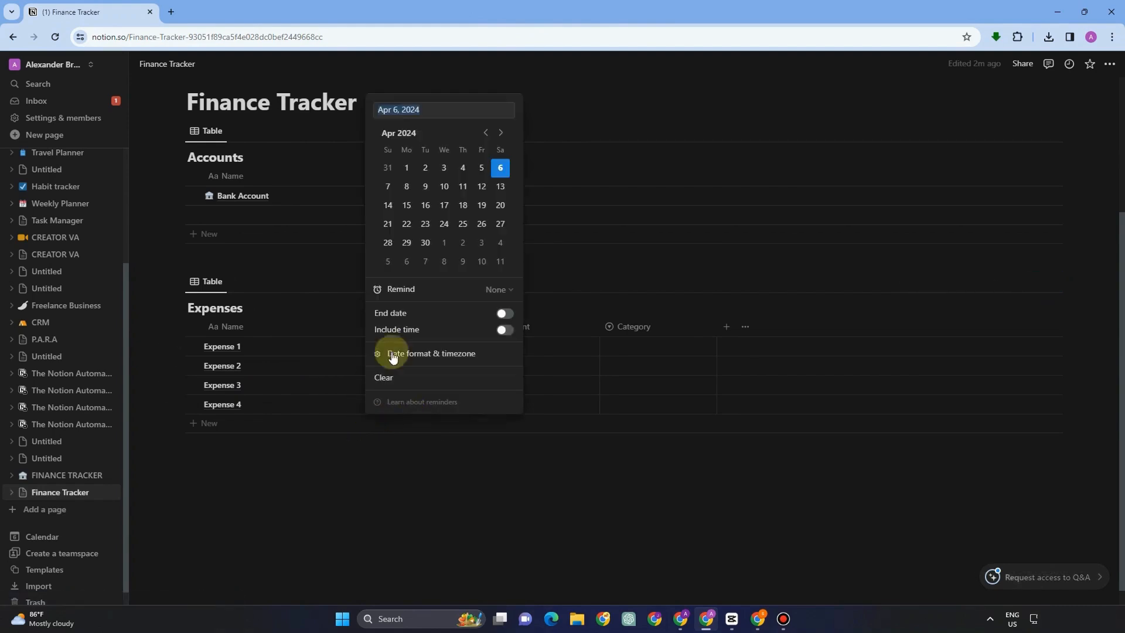
click(406, 243)
click(531, 563)
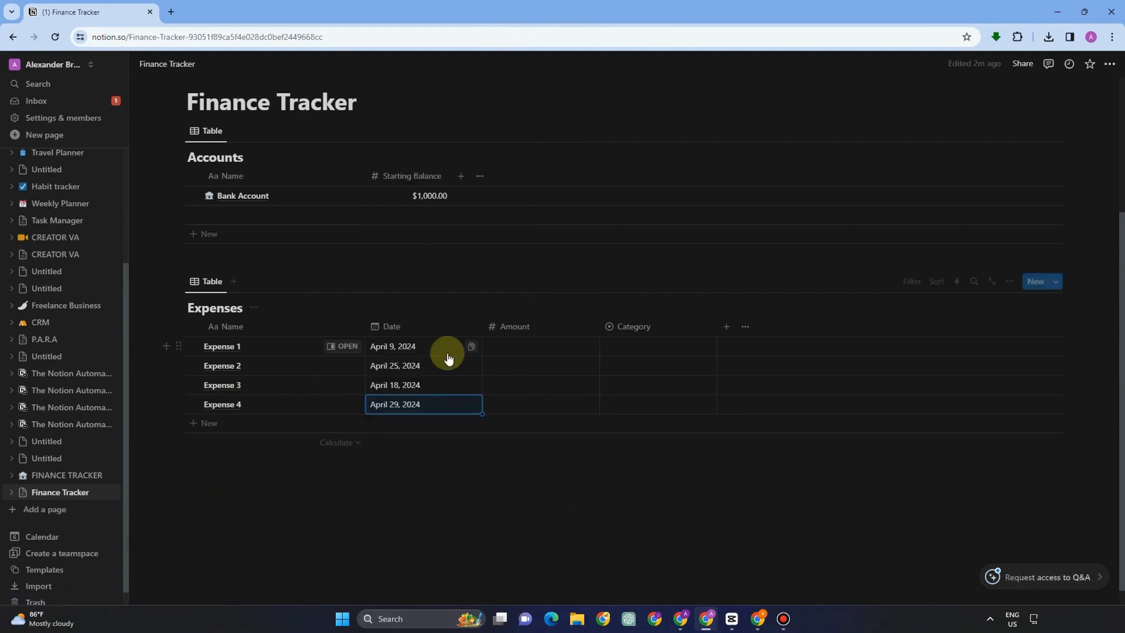
Enter the amounts 500, 500, 1000 and 6000 for Expense 1 to Expense 4 in order
click(504, 350)
text(100)
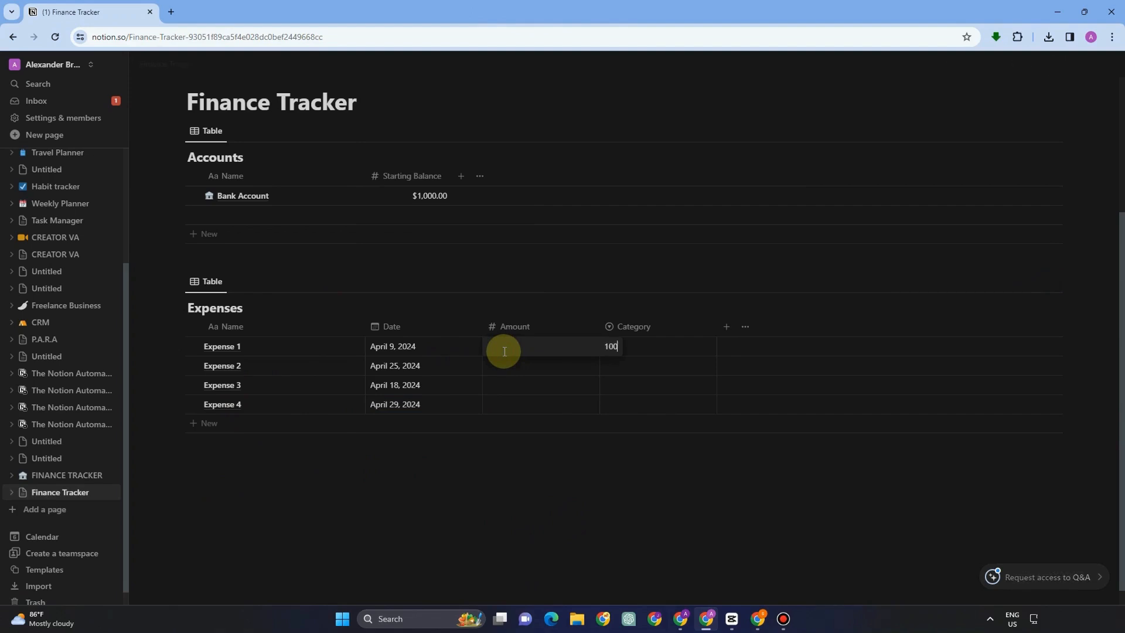
key(ctrl+a)
text(500)
click(523, 372)
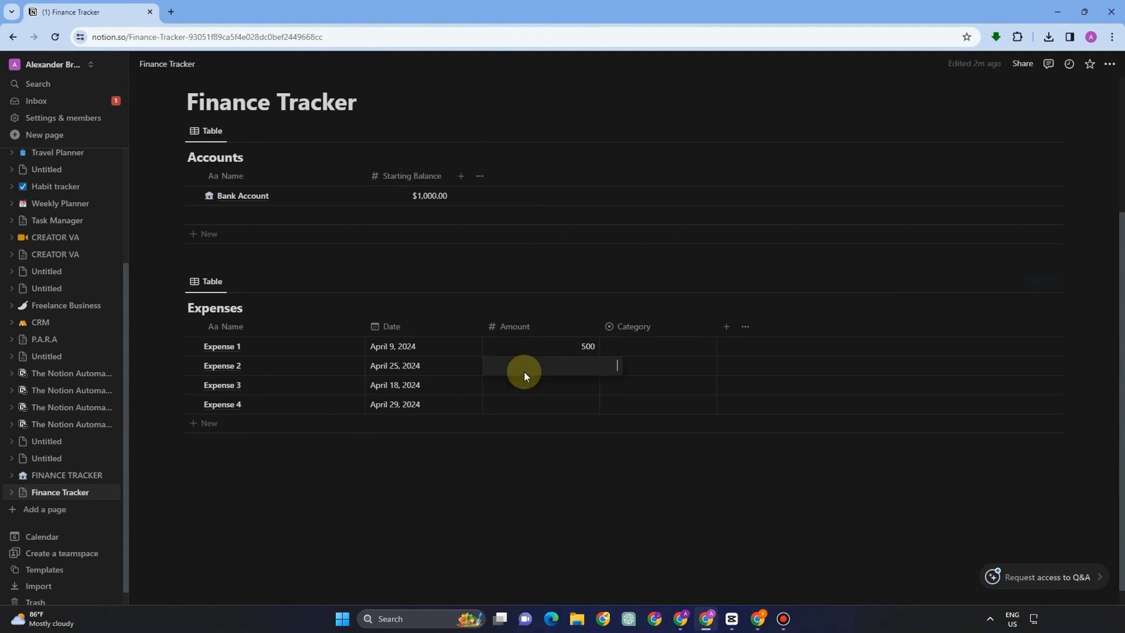
text(500)
key(Return)
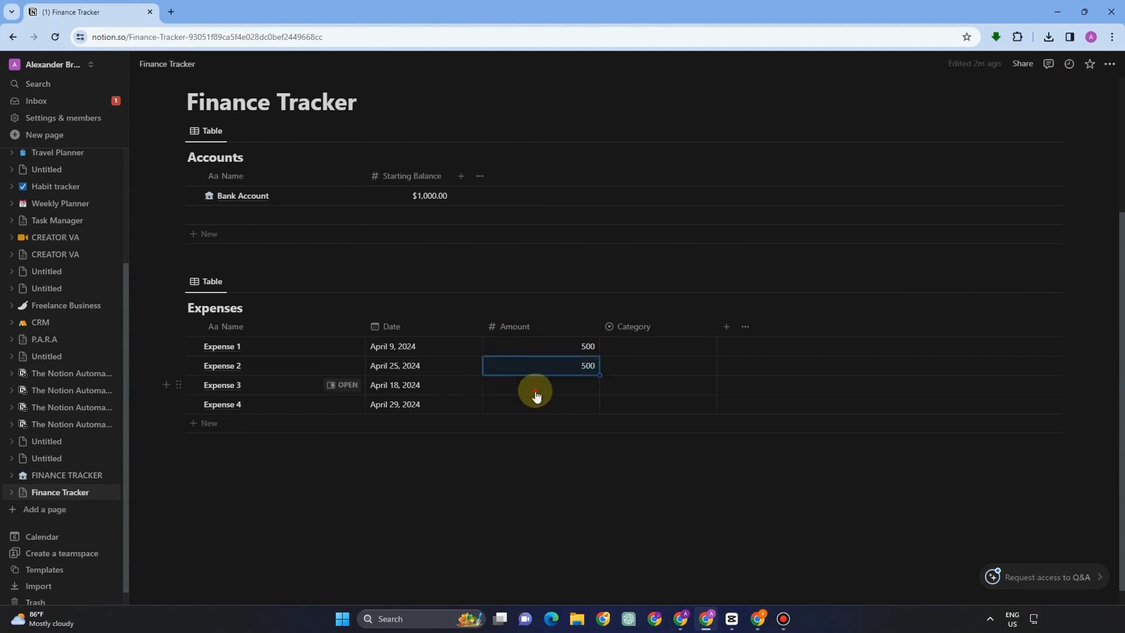
click(536, 391)
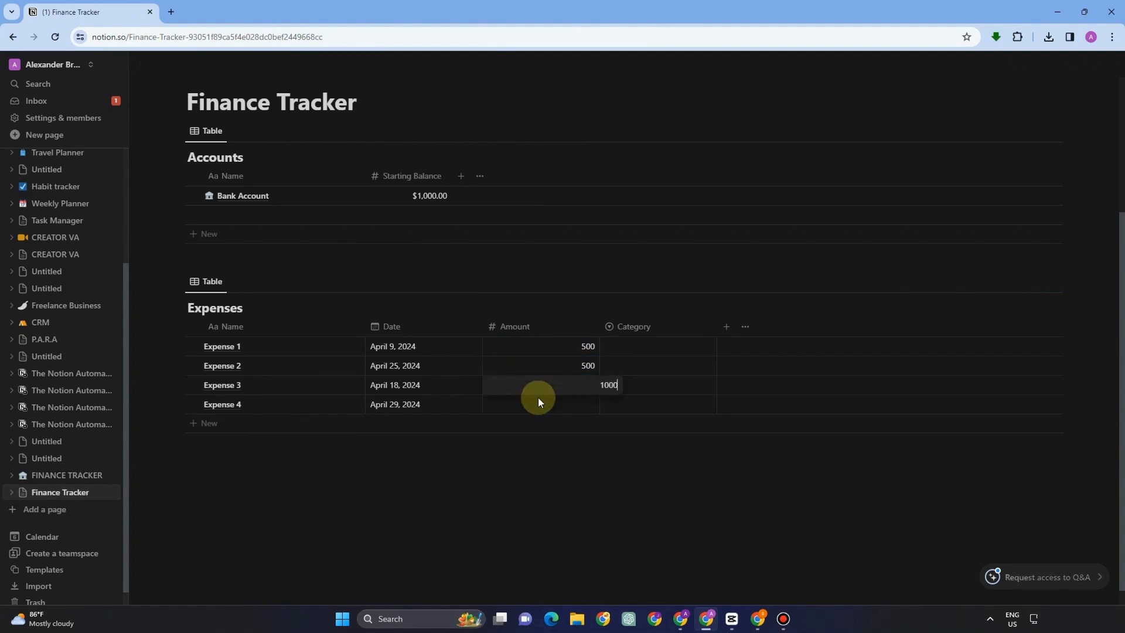
text(1000)
key(Return)
click(538, 402)
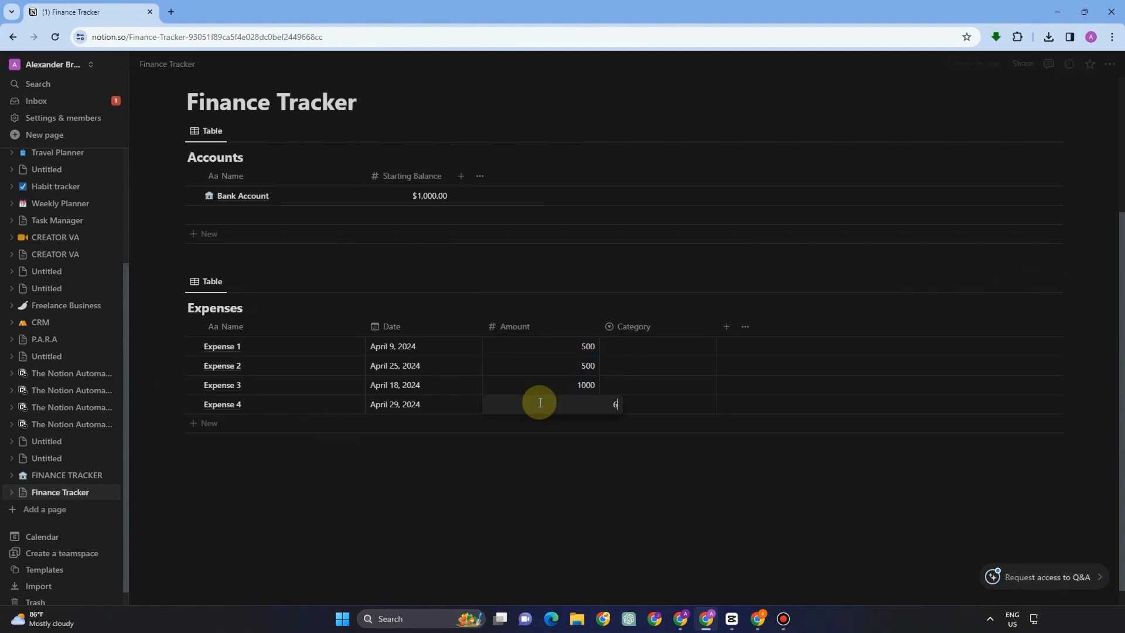
text(6000)
Assign the categories Education, Trip, Food and Transportation to Expense 1 to Expense 4 in order
click(651, 352)
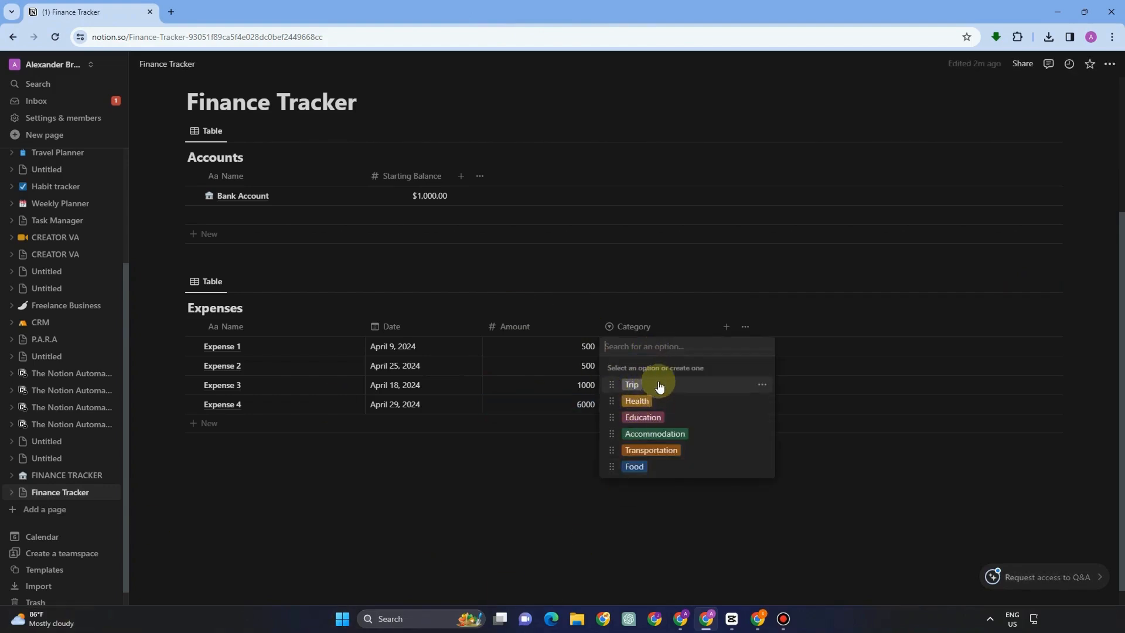
click(639, 417)
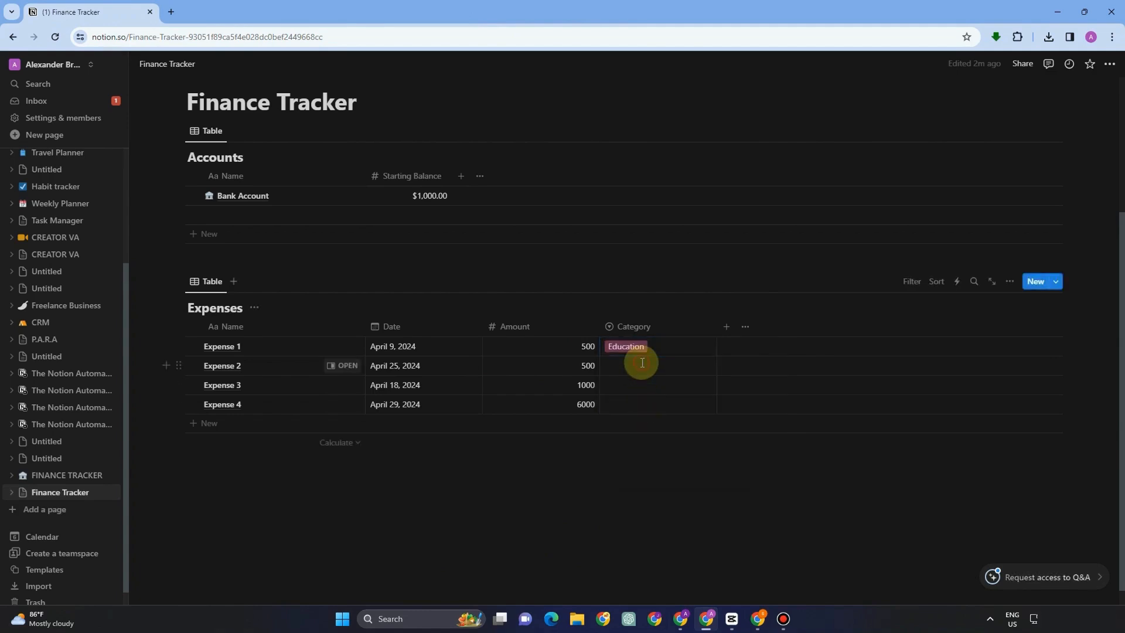
click(642, 365)
click(640, 403)
click(635, 388)
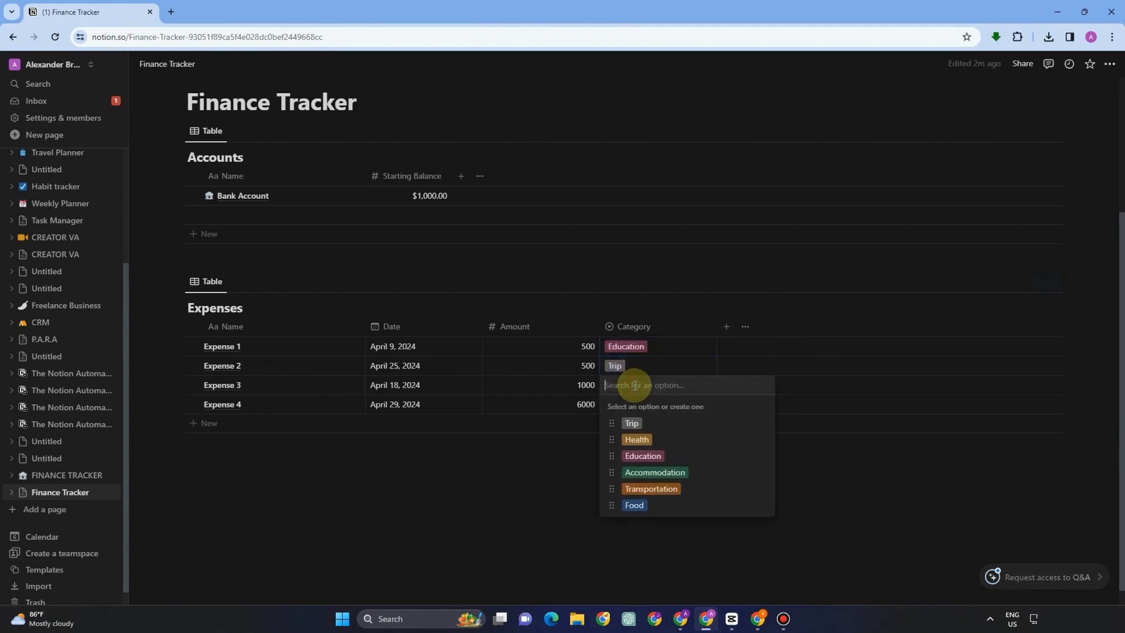
click(637, 506)
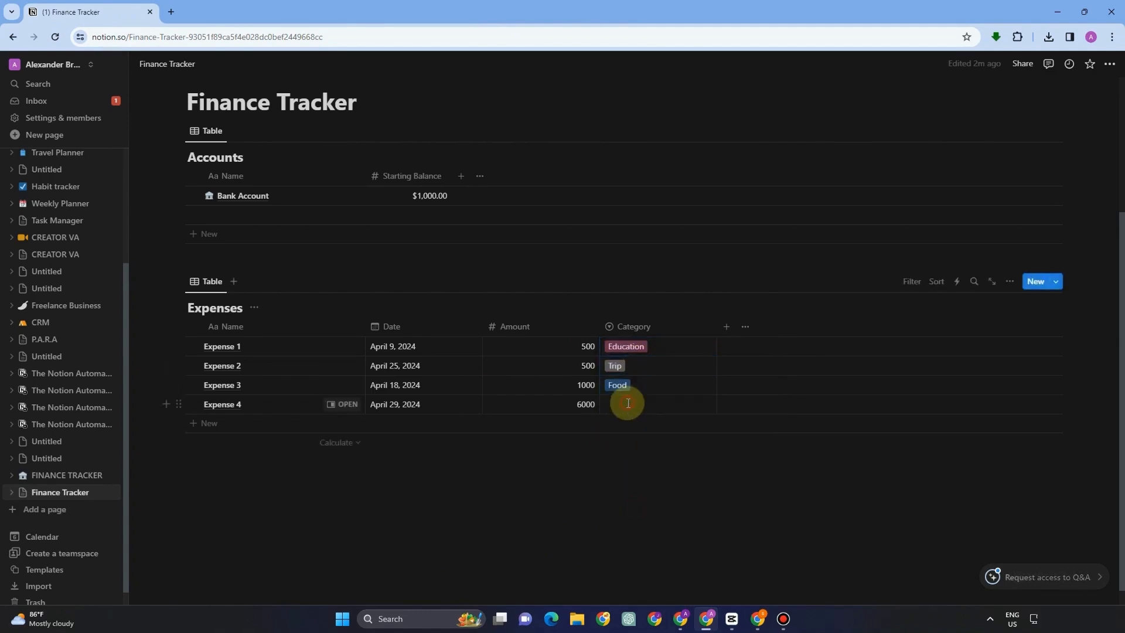
click(625, 403)
click(661, 507)
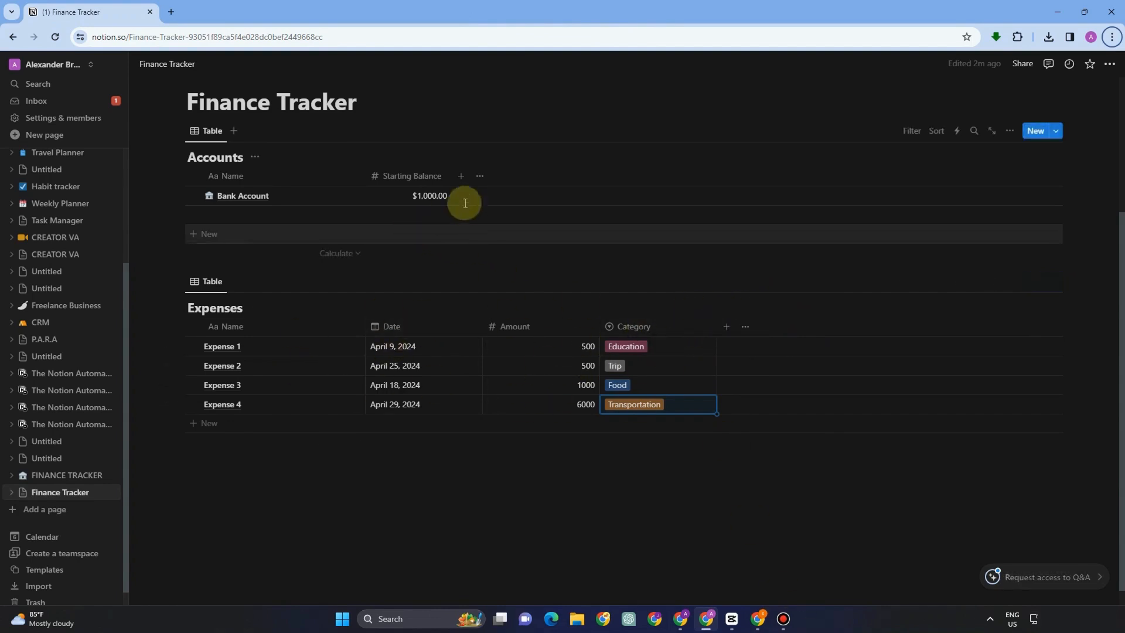
Add a Relation property to Expenses linked to this page's Accounts database, and enable showing it on Accounts
click(728, 331)
text(Rela)
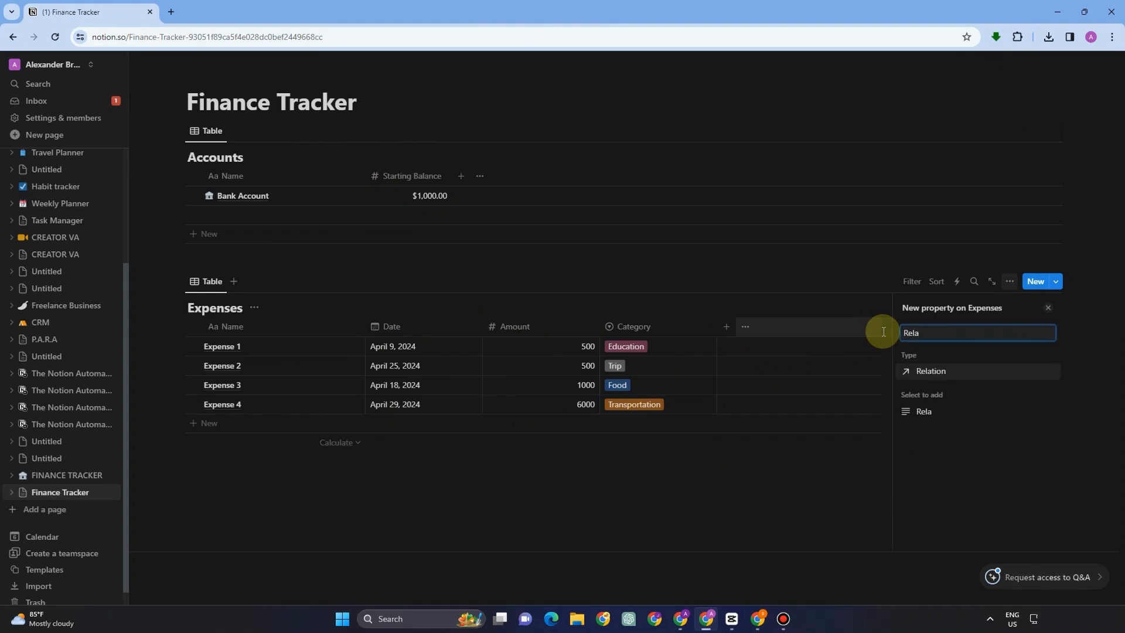
click(944, 373)
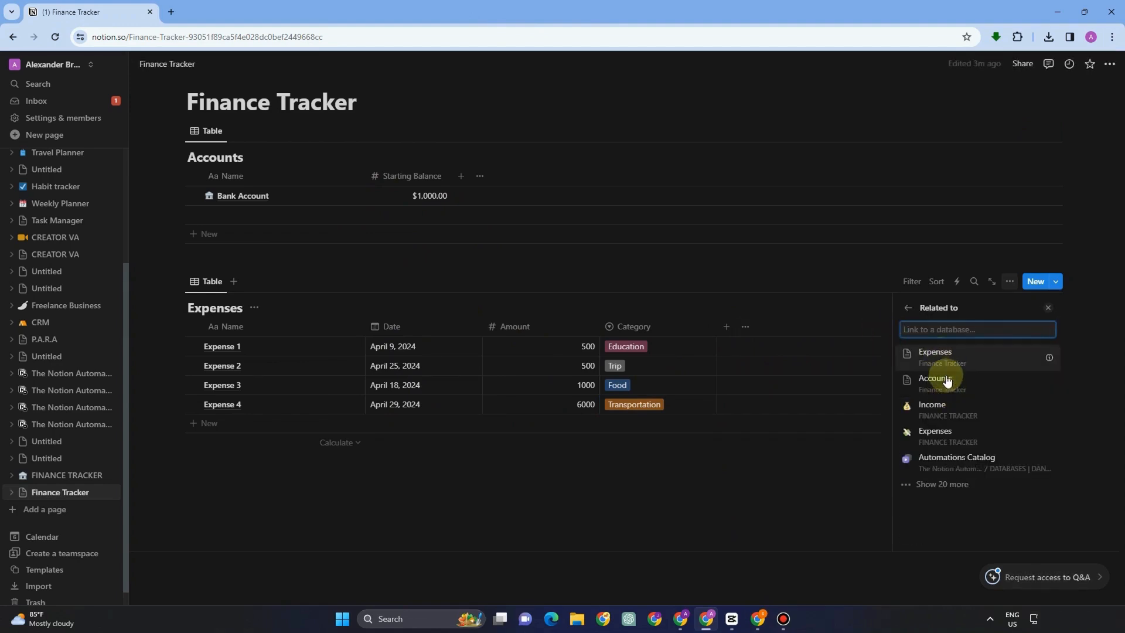
click(951, 389)
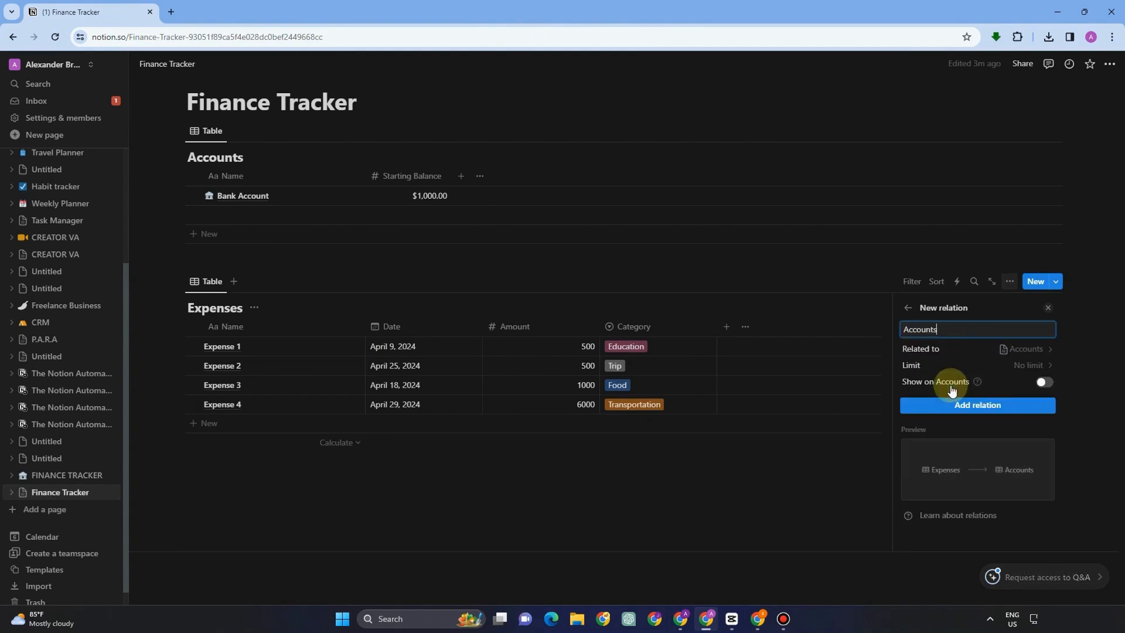
click(995, 403)
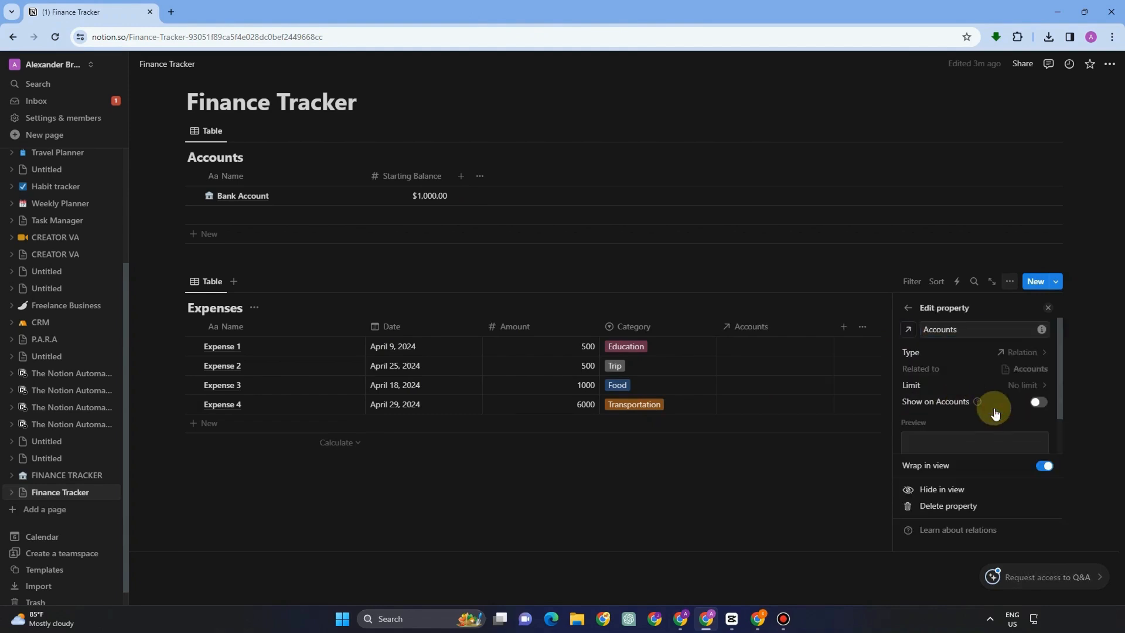
click(1037, 402)
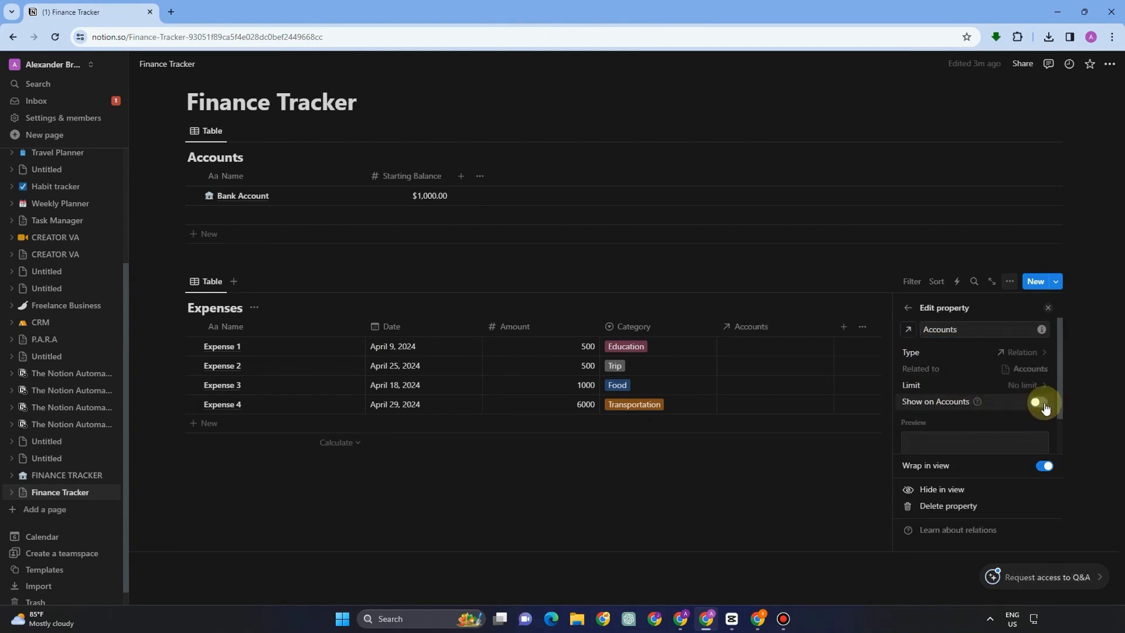
Give the Accounts relation property in Expenses the bank icon and close the property settings
click(908, 330)
text(bank)
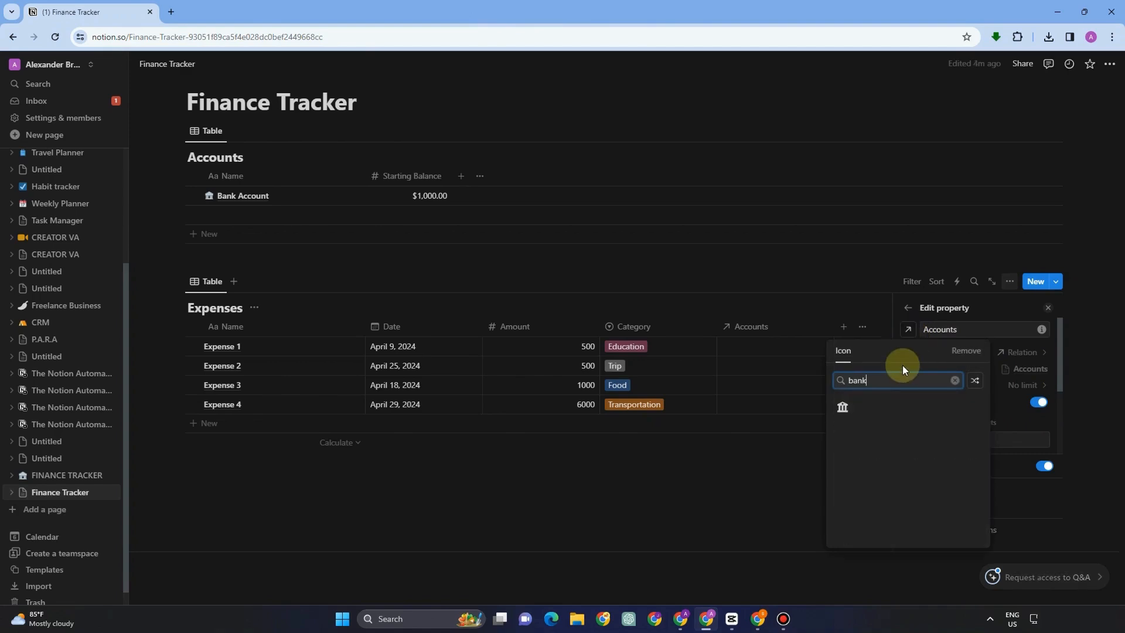
click(841, 406)
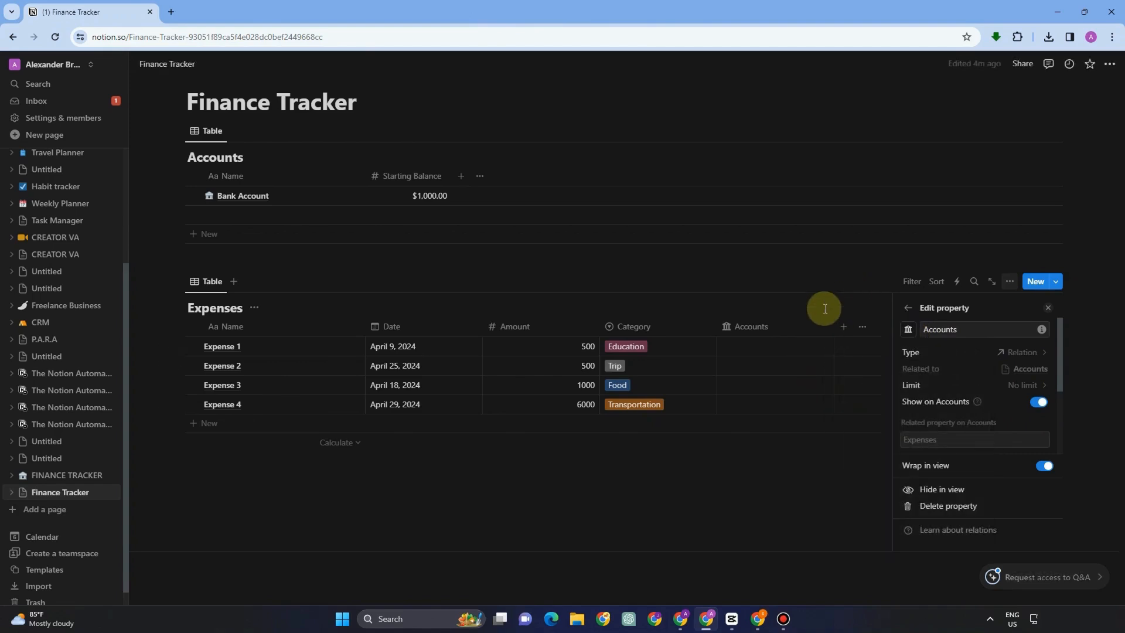
click(765, 329)
click(791, 308)
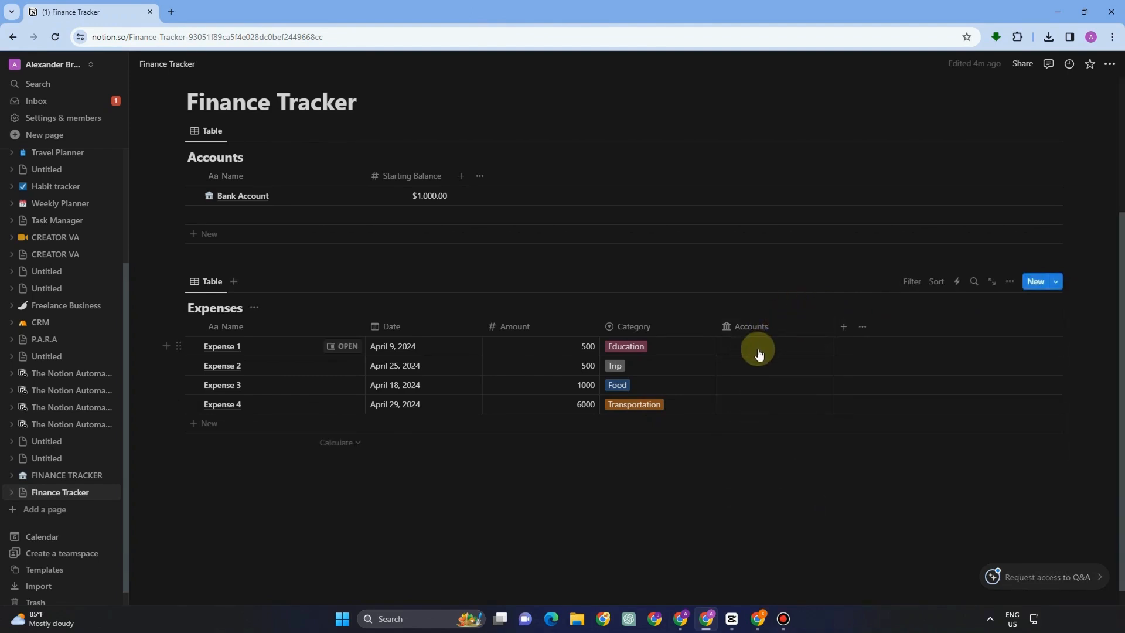
Link Expense 1, Expense 2, Expense 3 and Expense 4 to Bank Account in the Accounts relation property
click(757, 350)
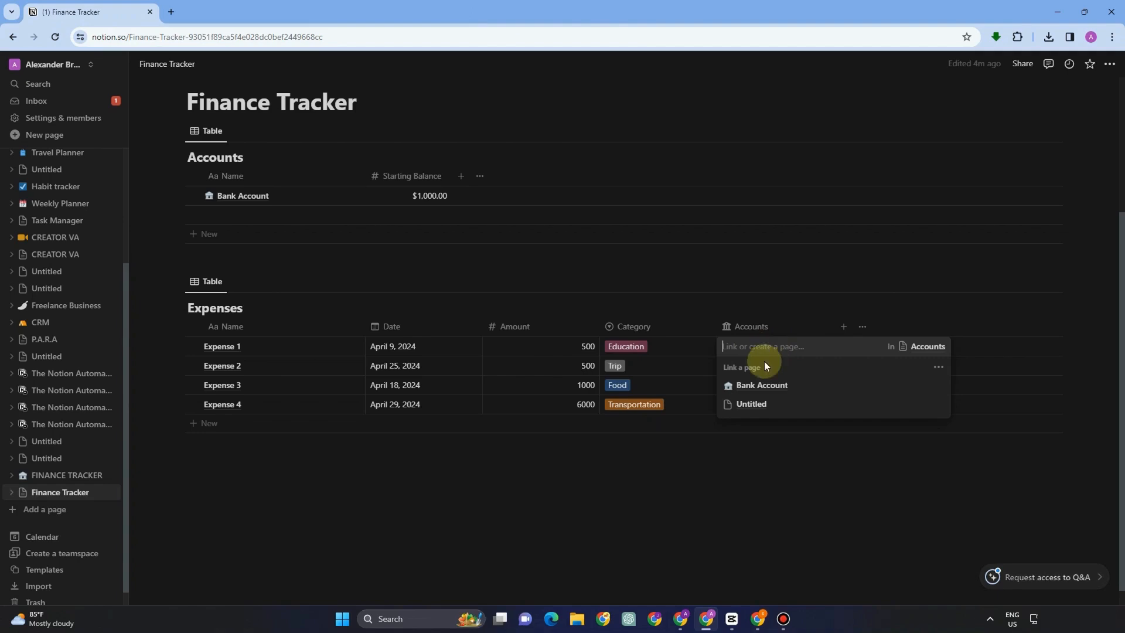
click(761, 382)
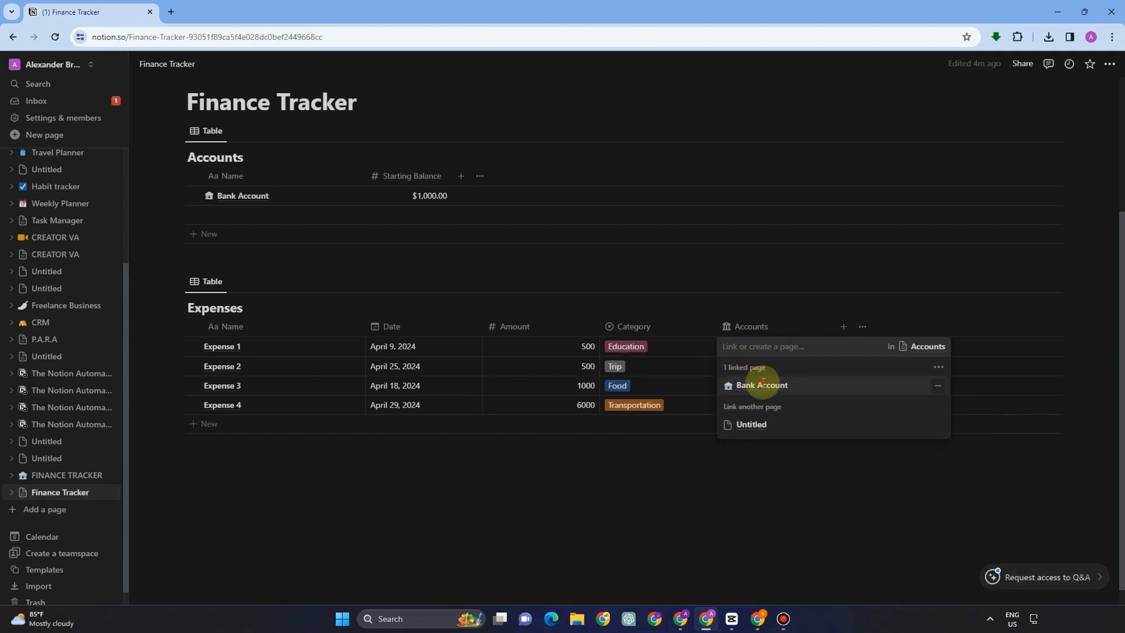
click(762, 385)
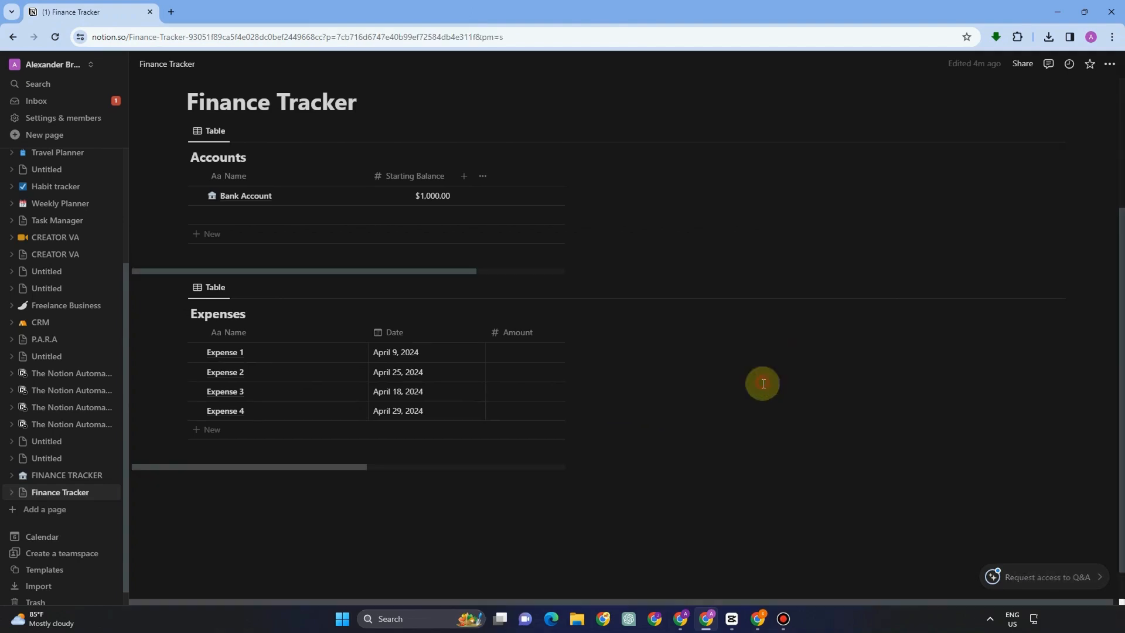
click(553, 203)
click(751, 368)
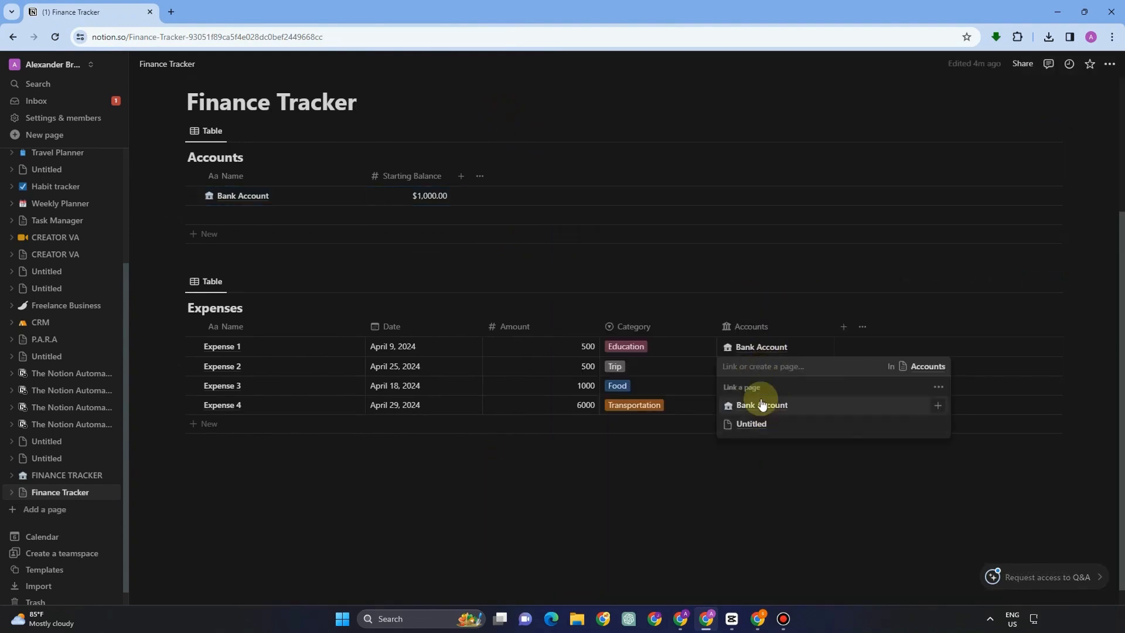
click(761, 404)
click(709, 432)
click(747, 386)
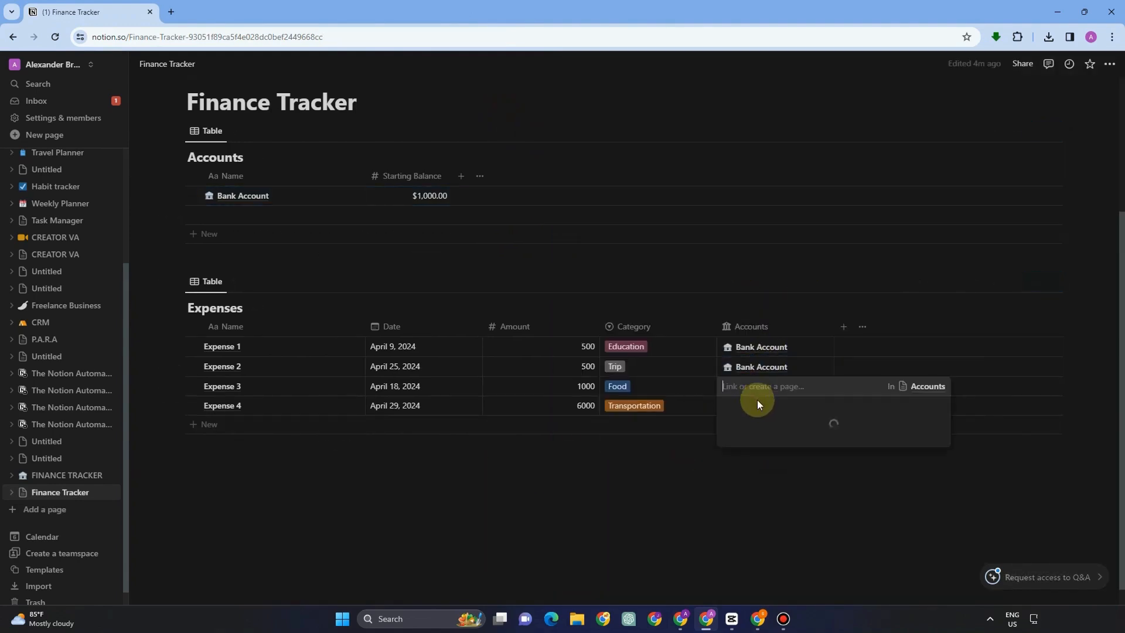
click(761, 425)
click(705, 435)
click(756, 406)
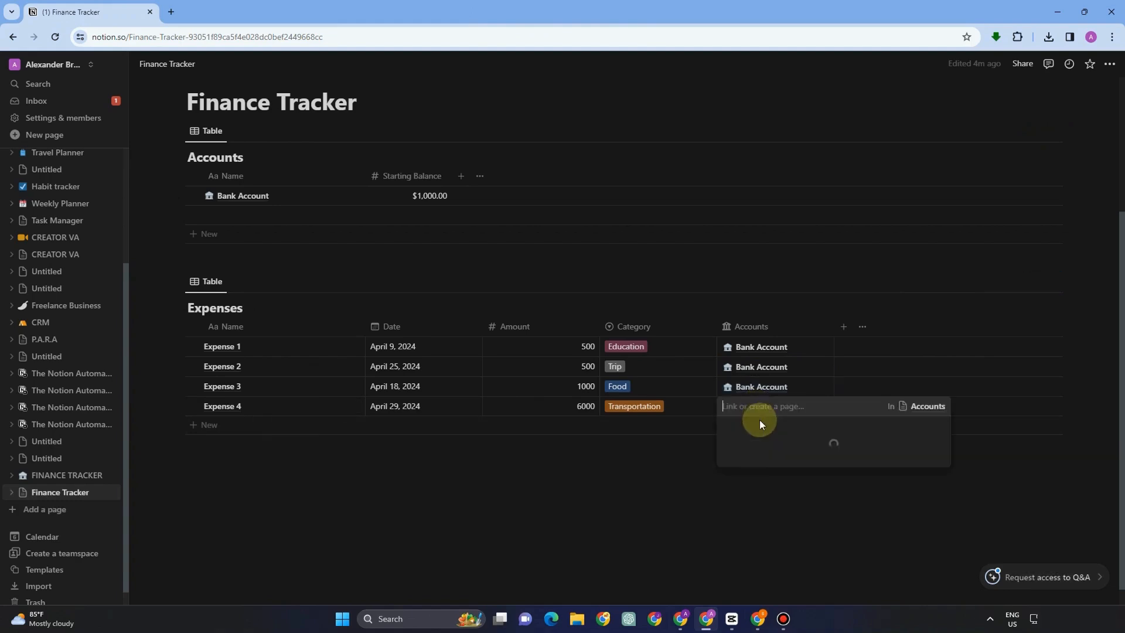
click(756, 445)
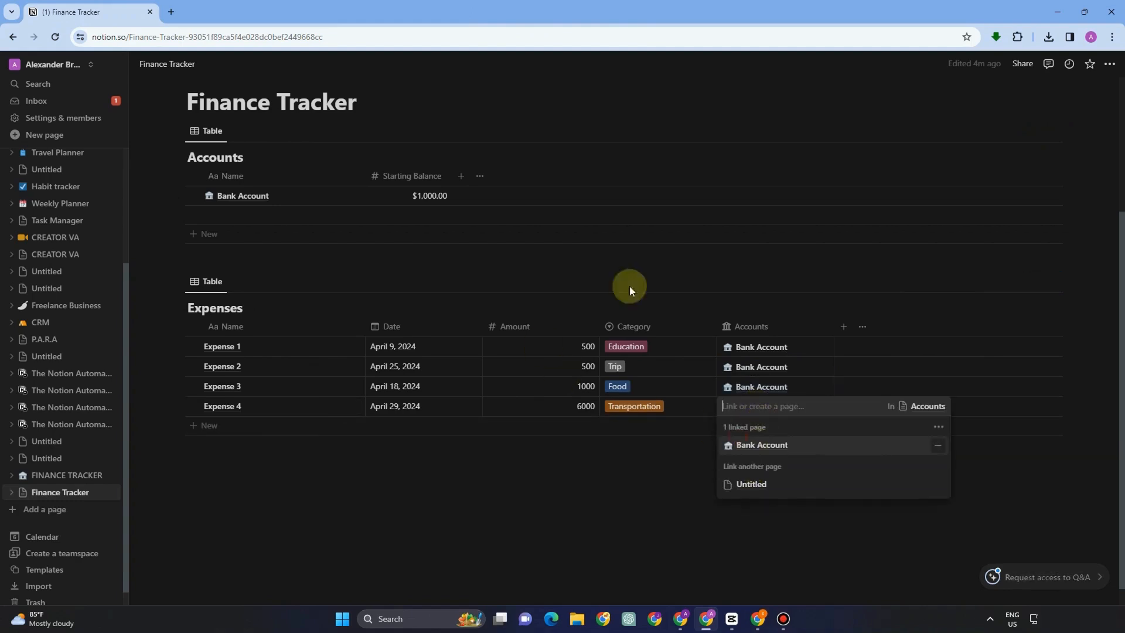
click(224, 215)
Name the empty second row of the Accounts table PAypal
click(299, 210)
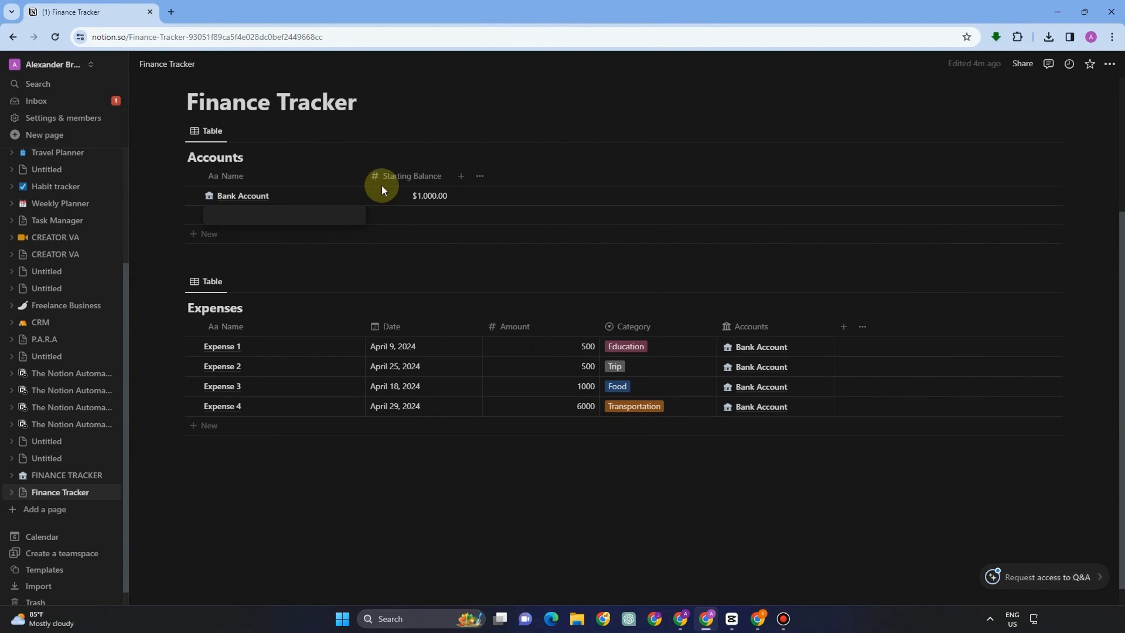
click(394, 503)
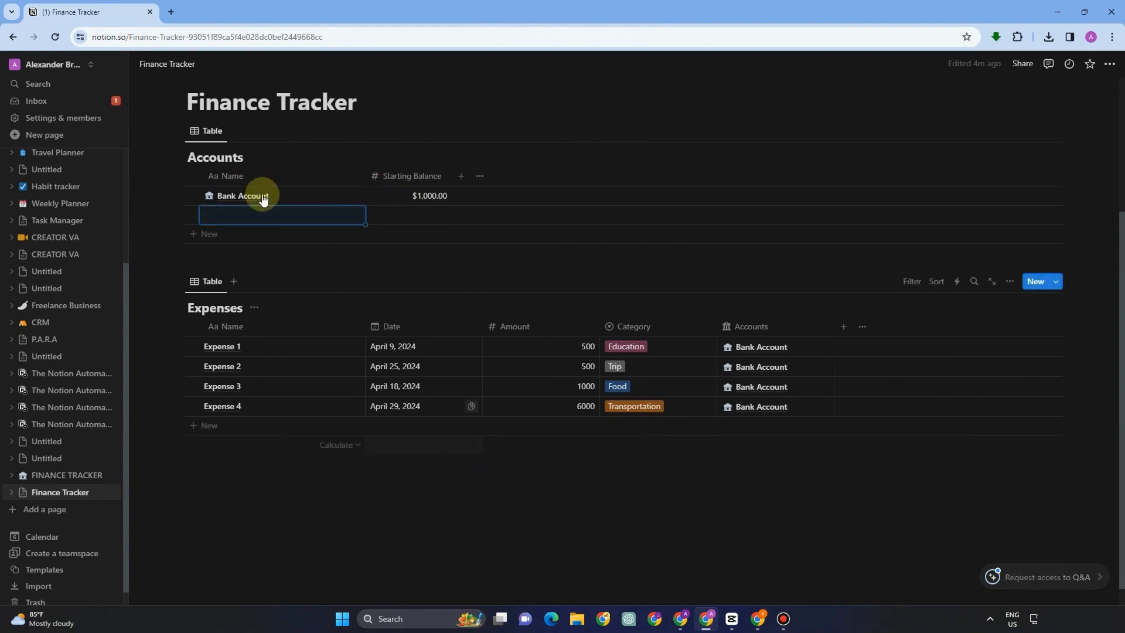
click(252, 211)
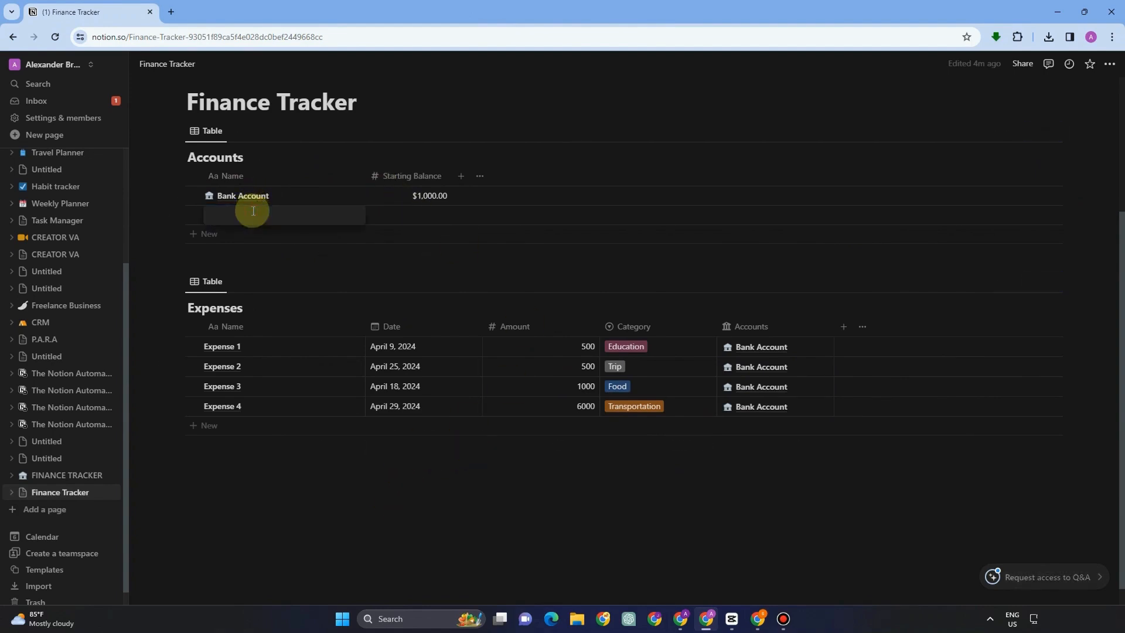
key(Return)
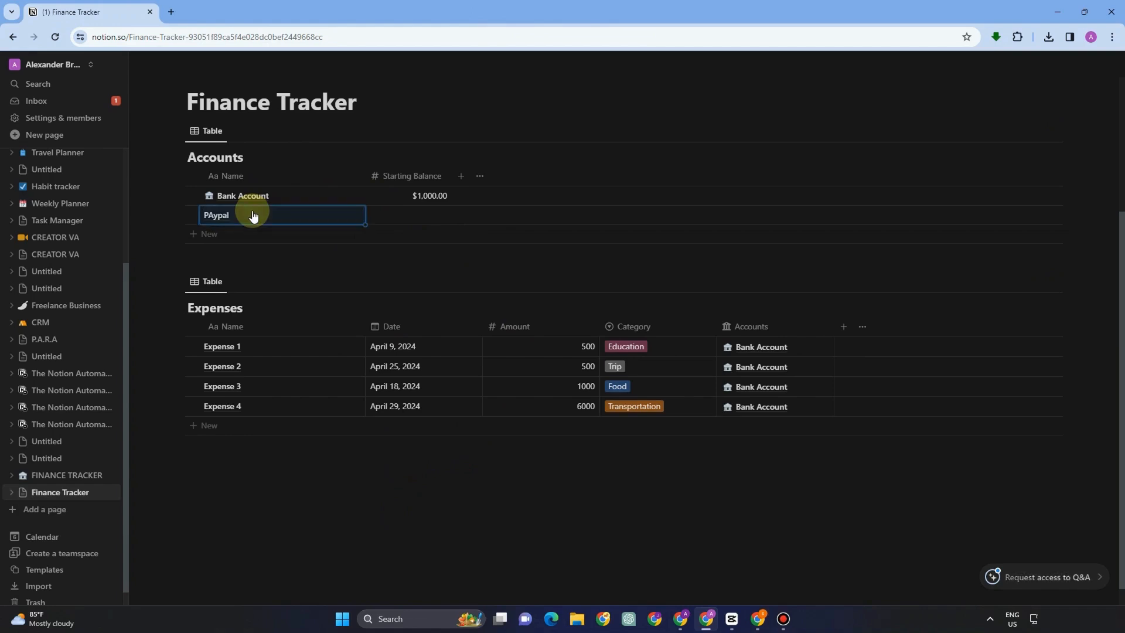
Correct the second Accounts row's name to Paypal and add an empty row below it
click(221, 216)
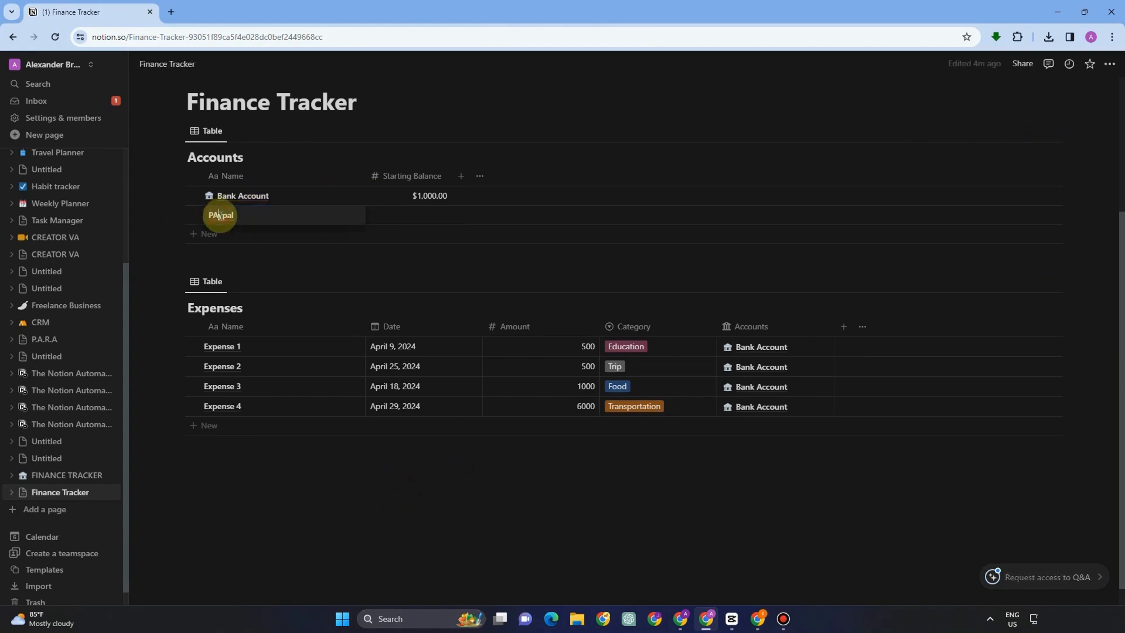
key(BackSpace)
text(a)
click(243, 234)
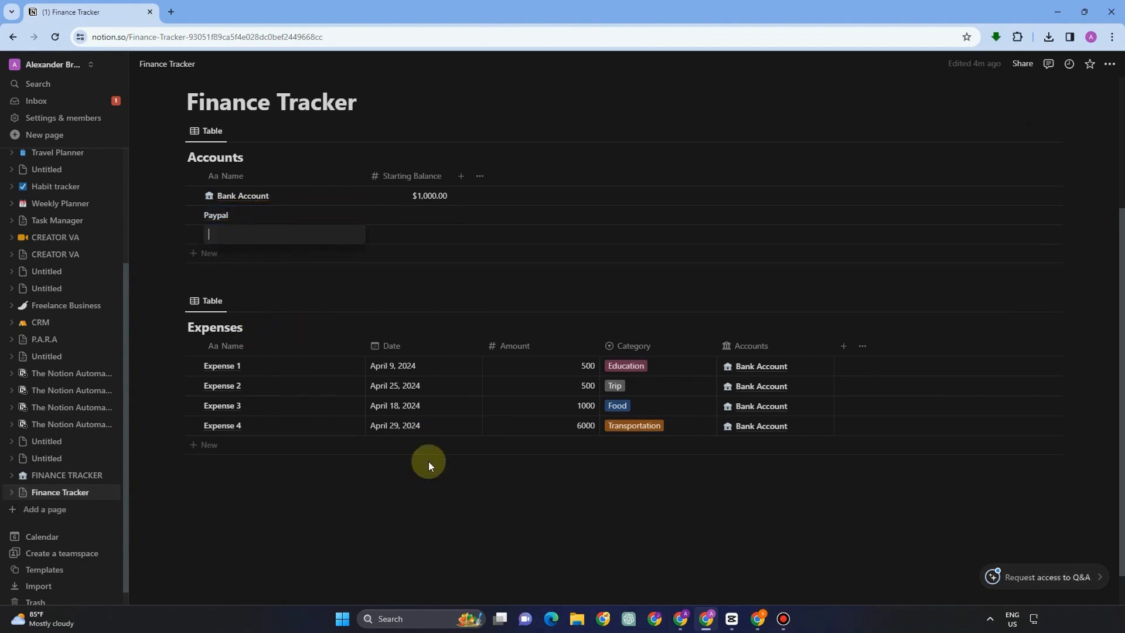
Link Expense 4 and Expense 3 to Paypal as an additional account in the Accounts relation property
click(773, 425)
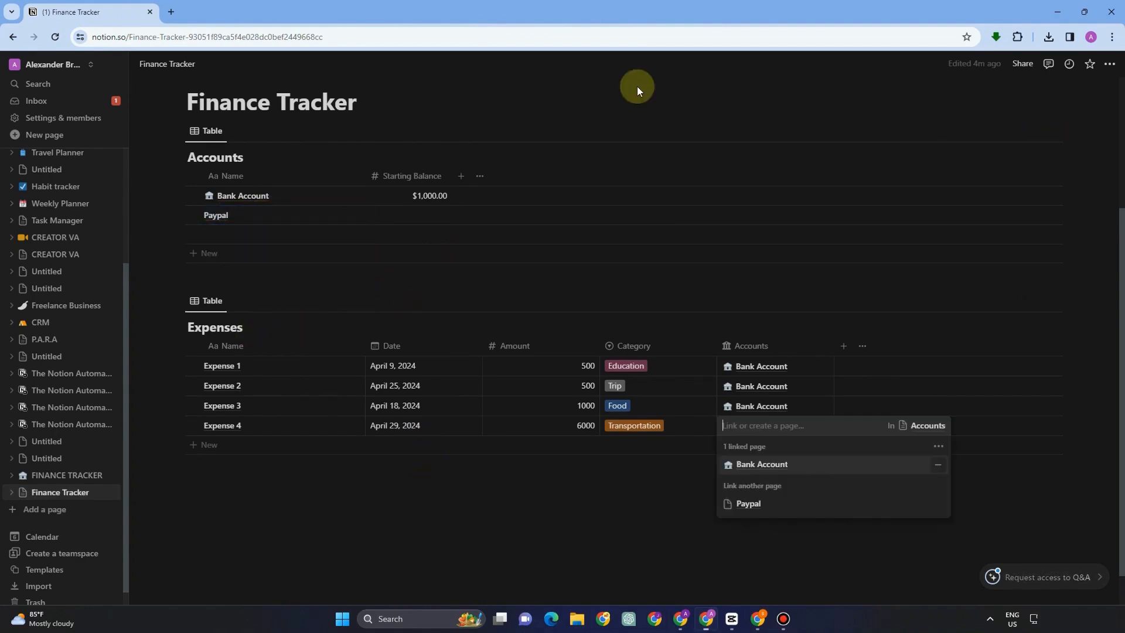
click(750, 503)
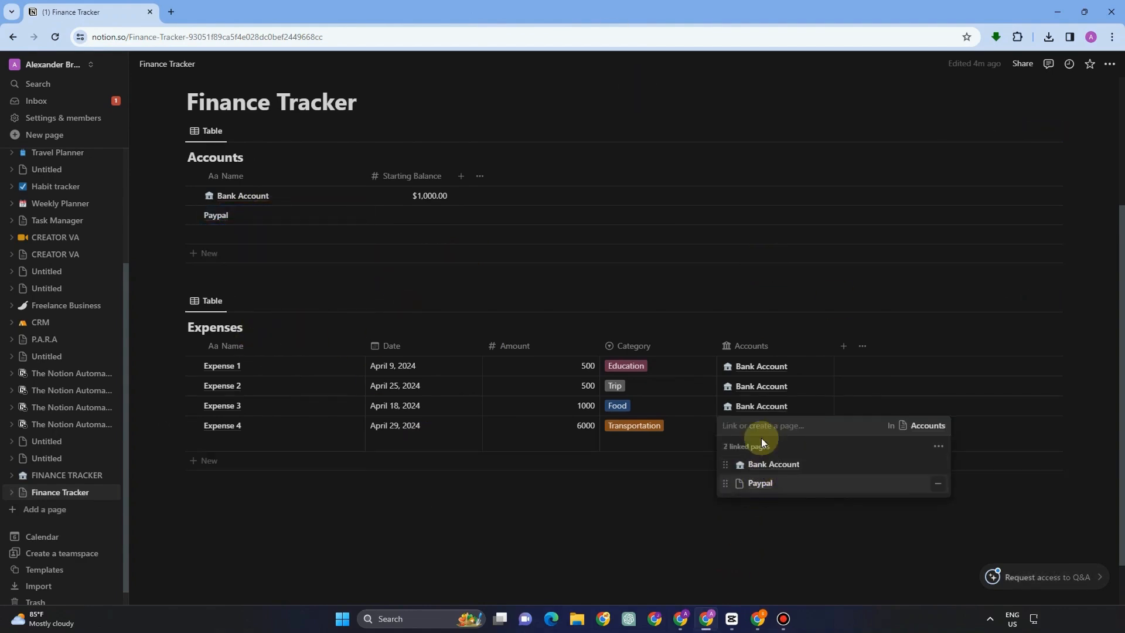
click(756, 405)
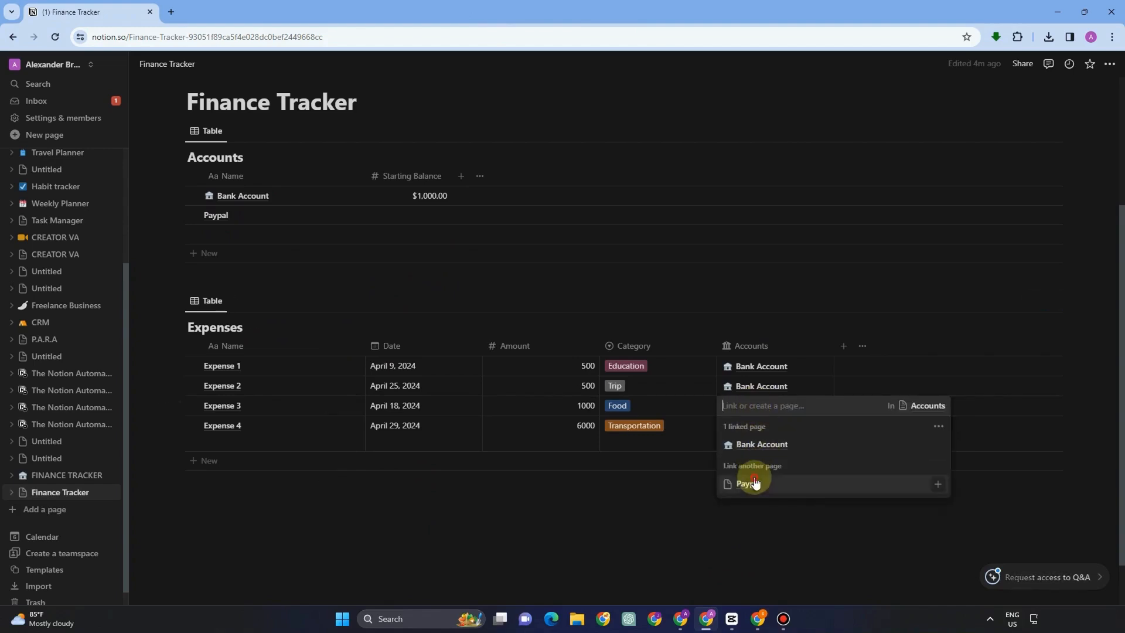
click(749, 485)
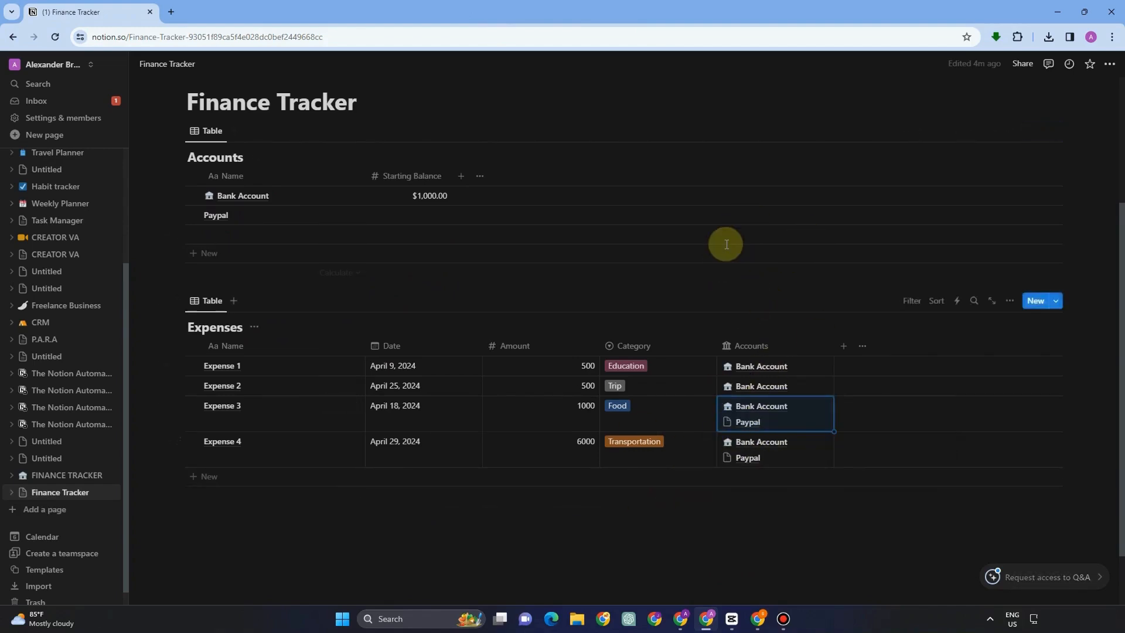
Add a Rollup property named Total Expenses to Accounts, give it the down-arrow icon and open its relation choice
click(461, 177)
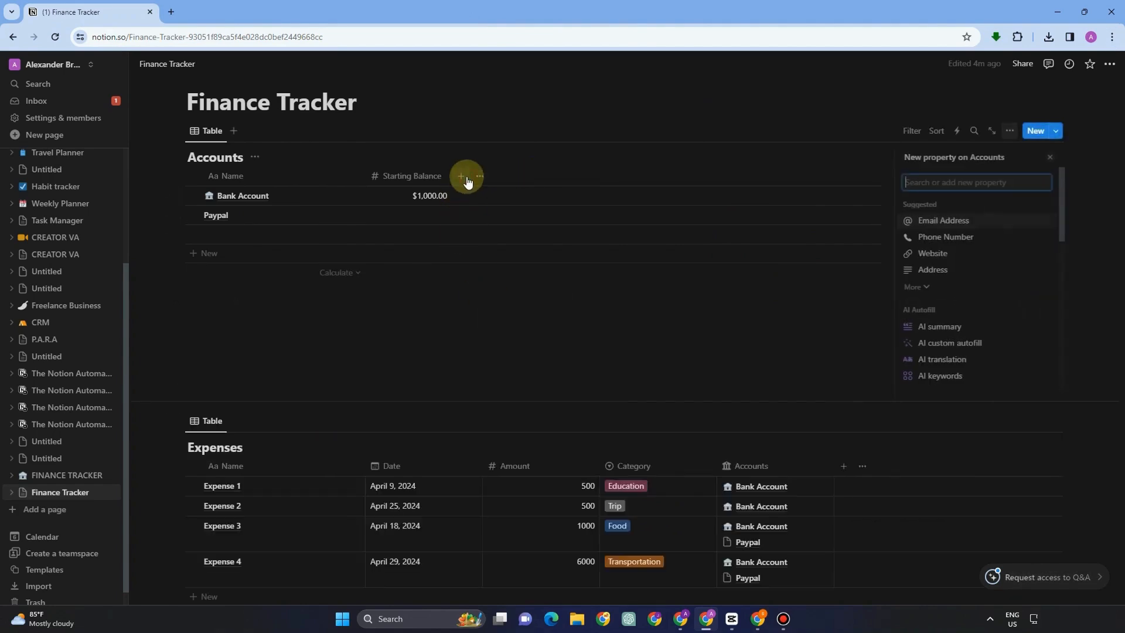
text(Roll)
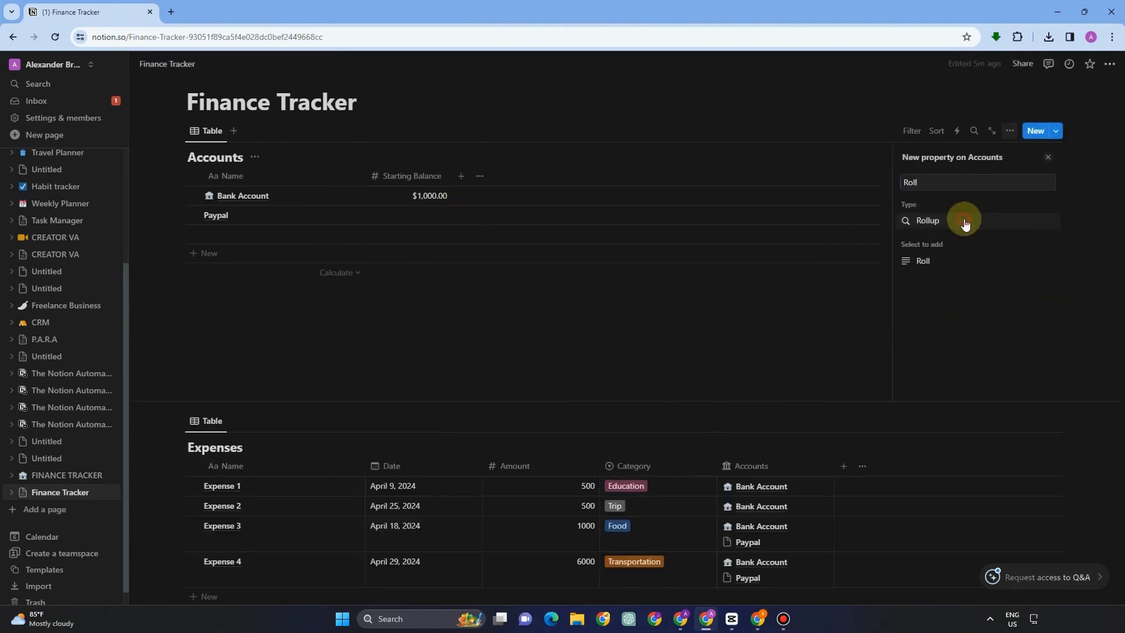
click(964, 219)
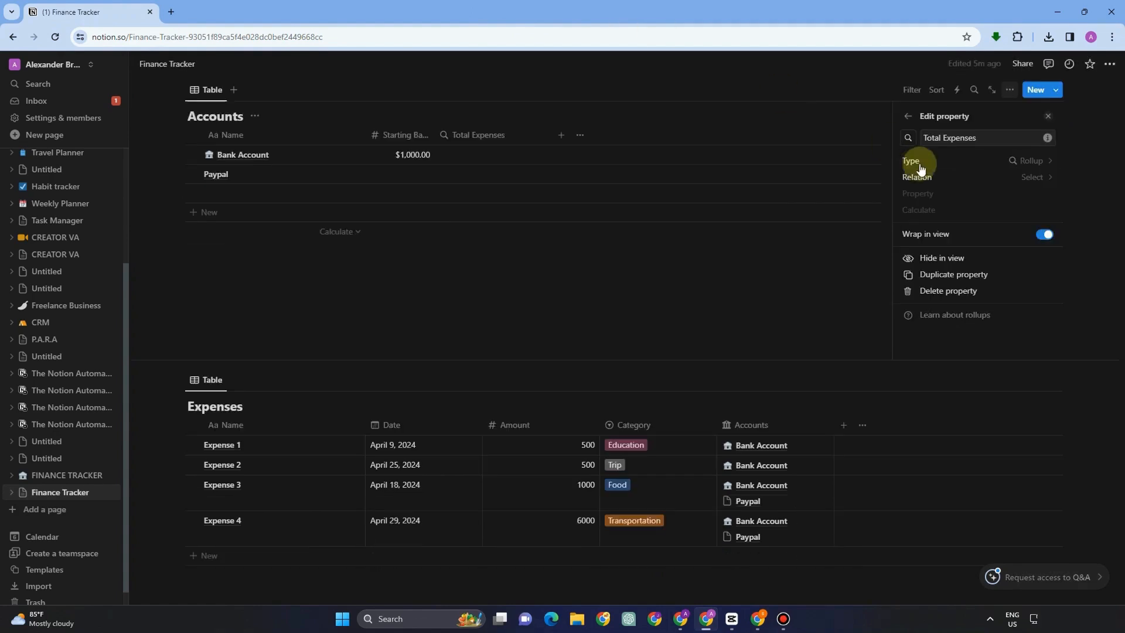
scroll(921, 164, down, 1)
click(917, 138)
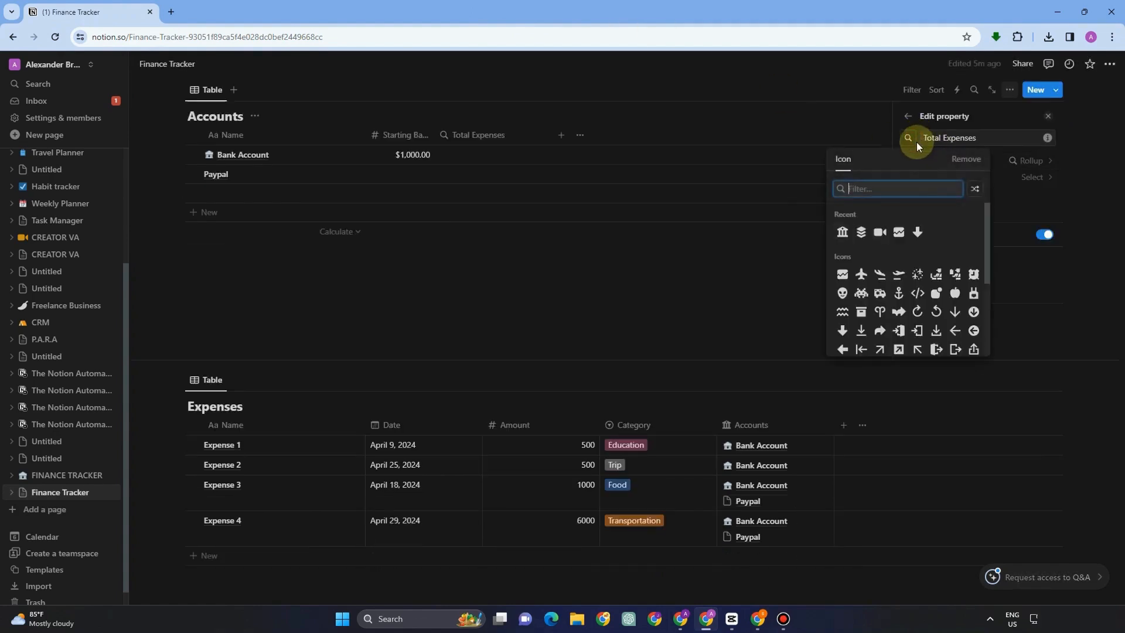
click(918, 229)
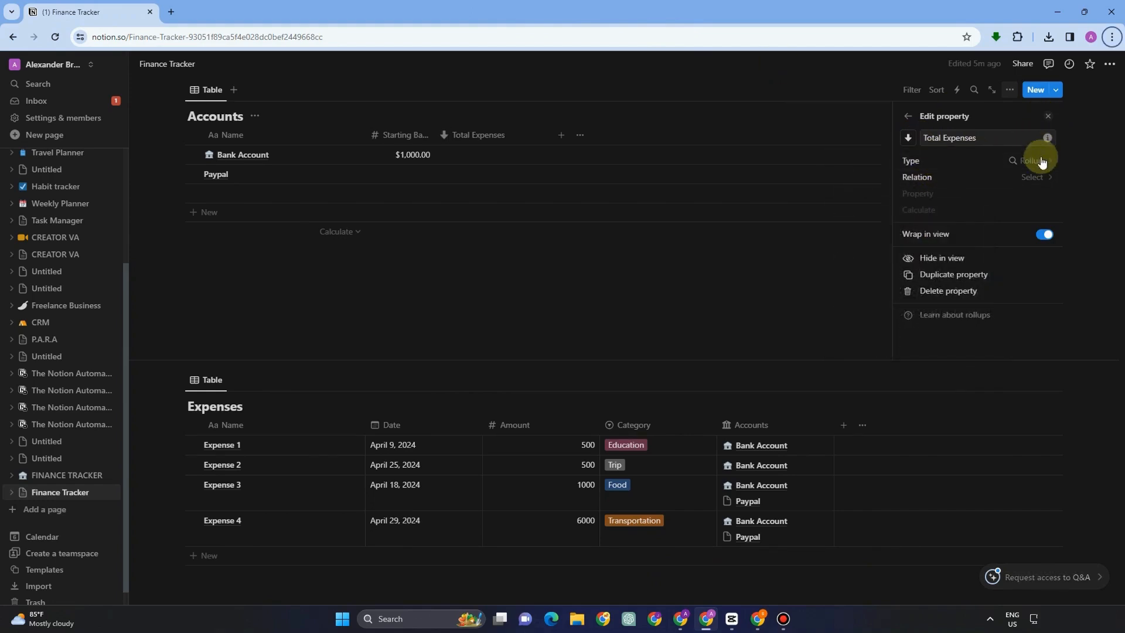
click(1035, 176)
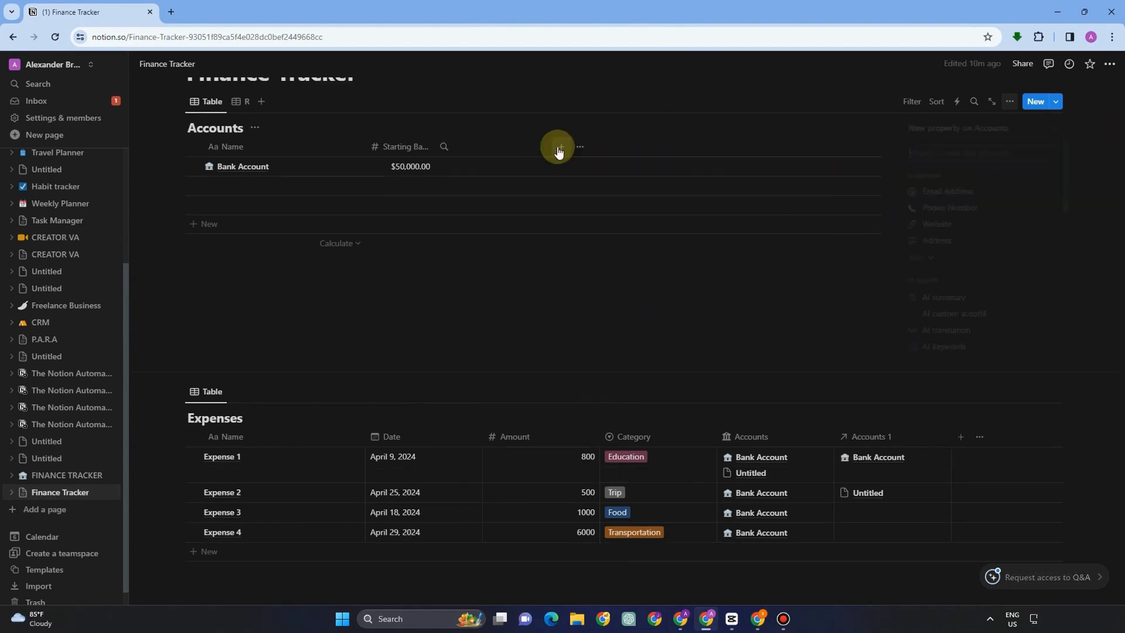
Add a Rollup property to the Accounts database and name it Total Expense
click(560, 147)
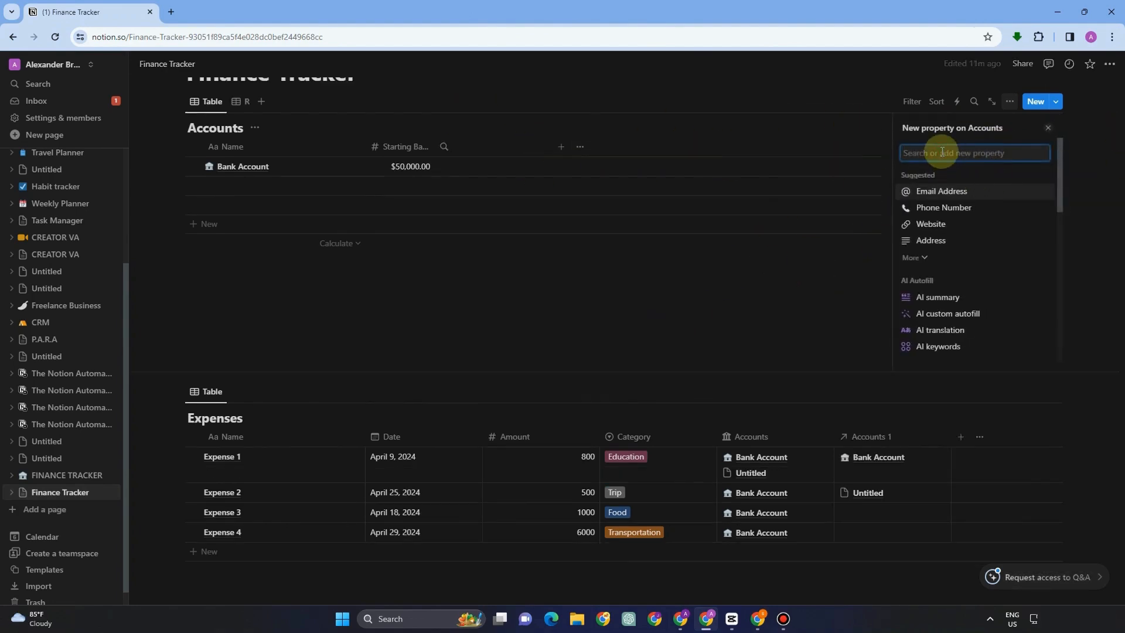
text(Rol)
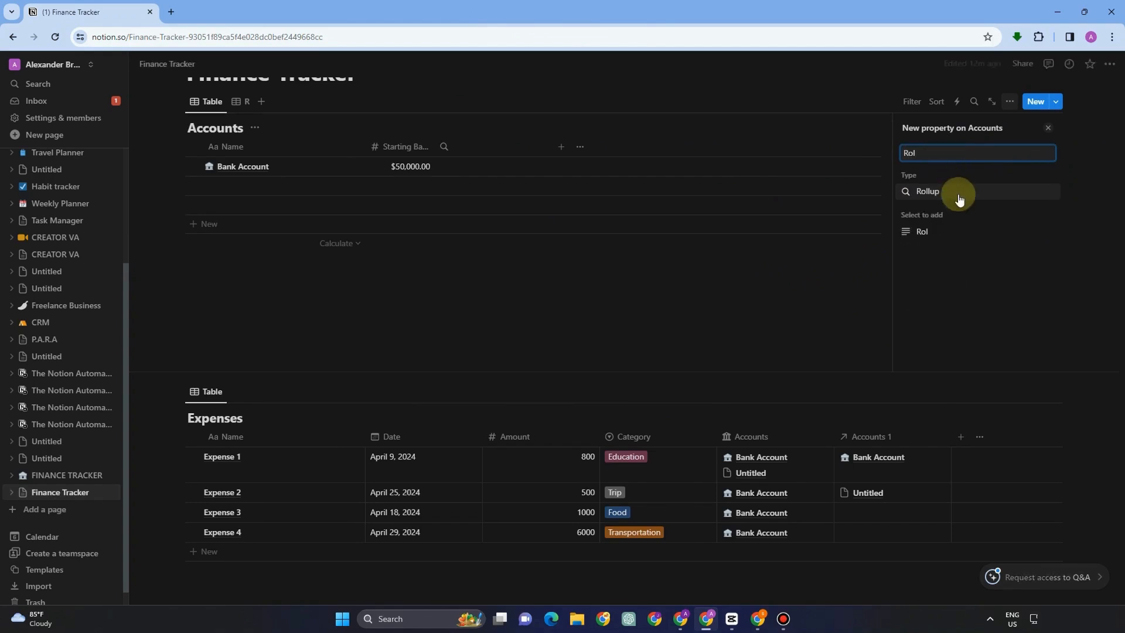
click(957, 193)
click(959, 151)
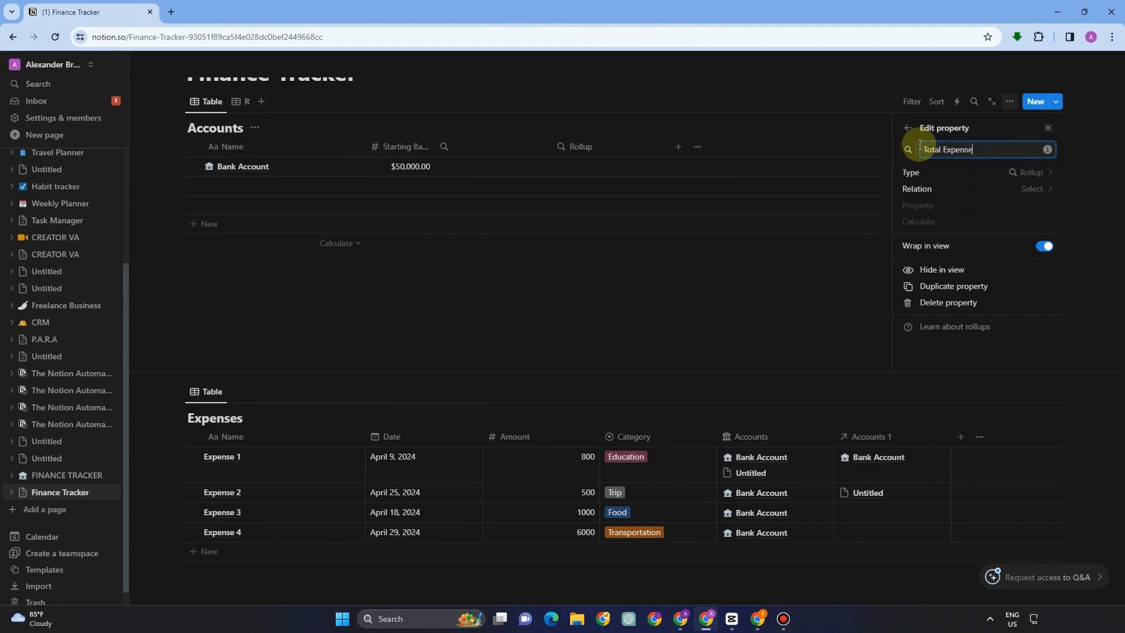
text(Total Expense)
Configure the Total Expense rollup to use the Expenses relation and calculate the Sum of Amount, and close its settings
click(1011, 192)
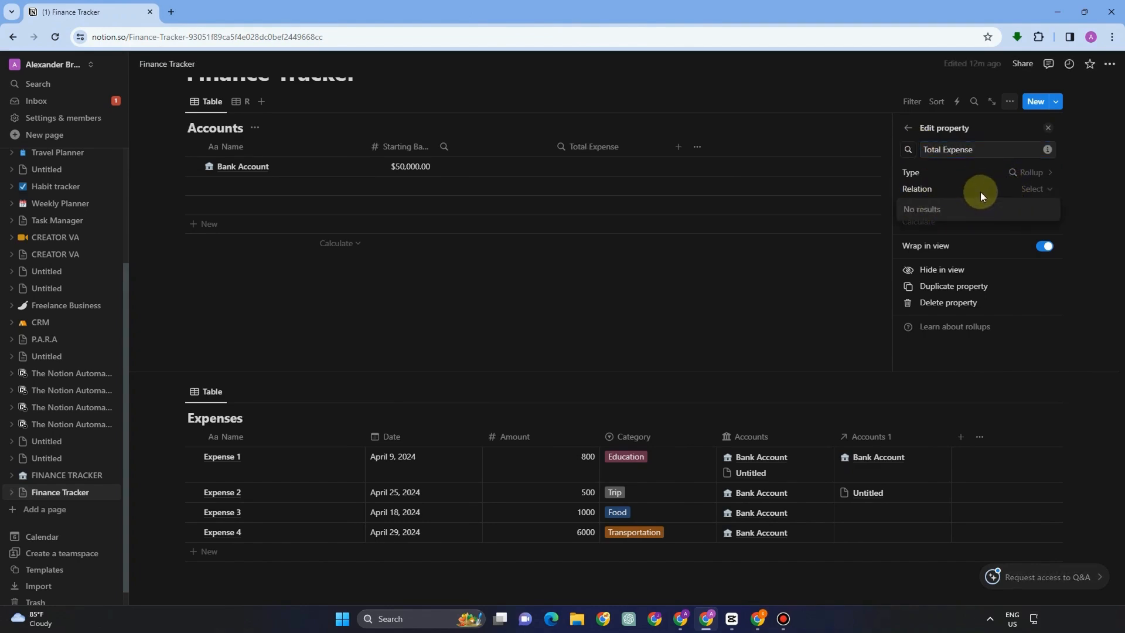
click(950, 199)
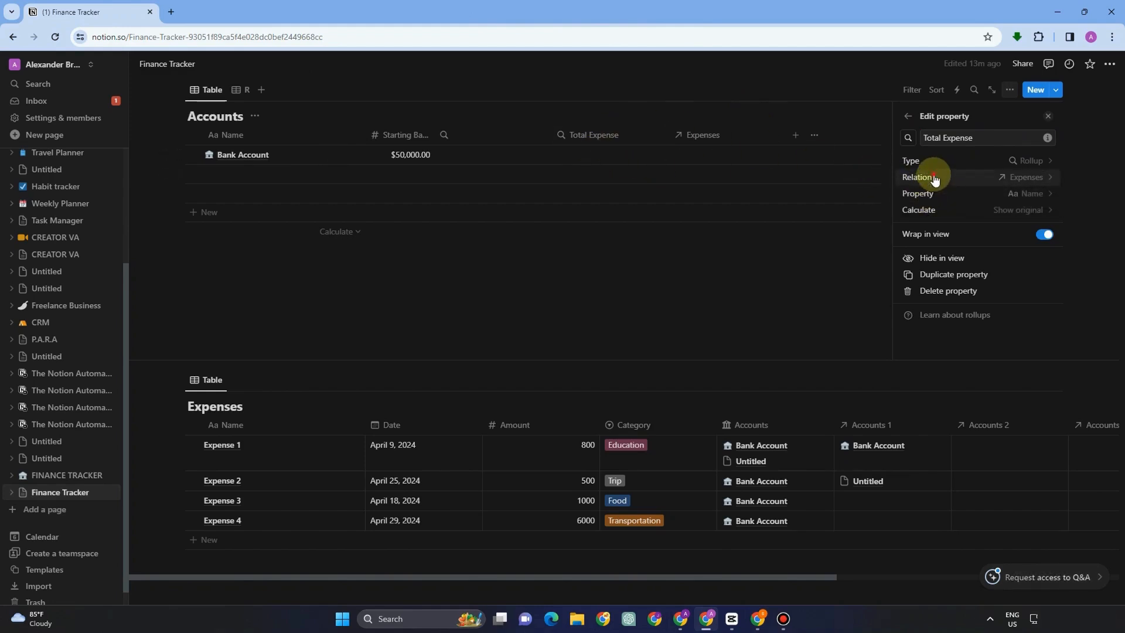
click(955, 193)
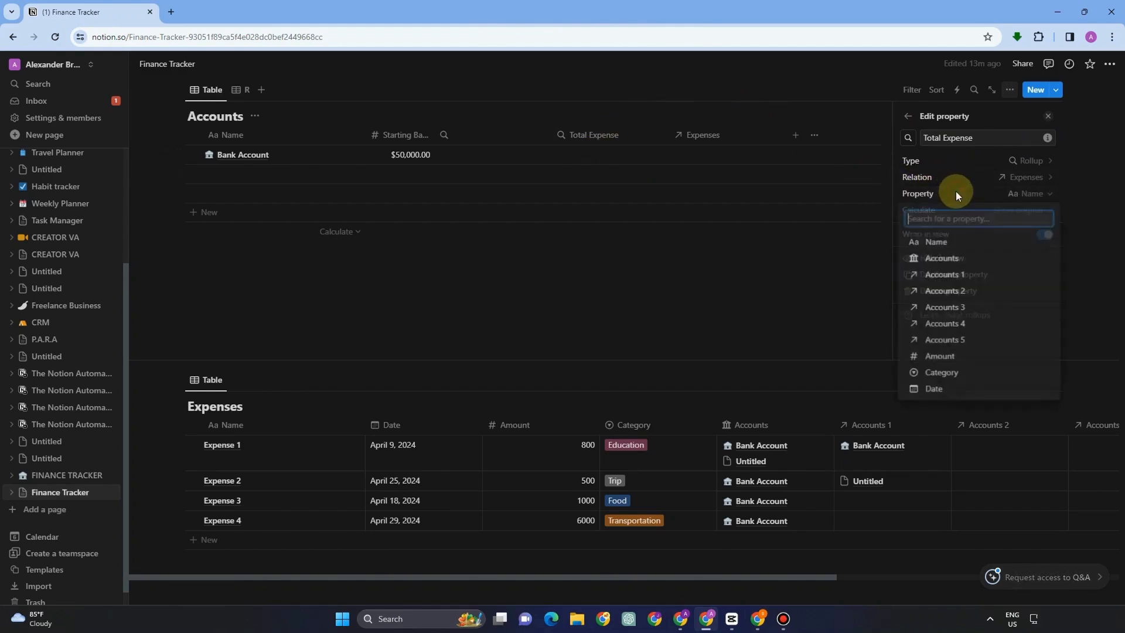
click(949, 355)
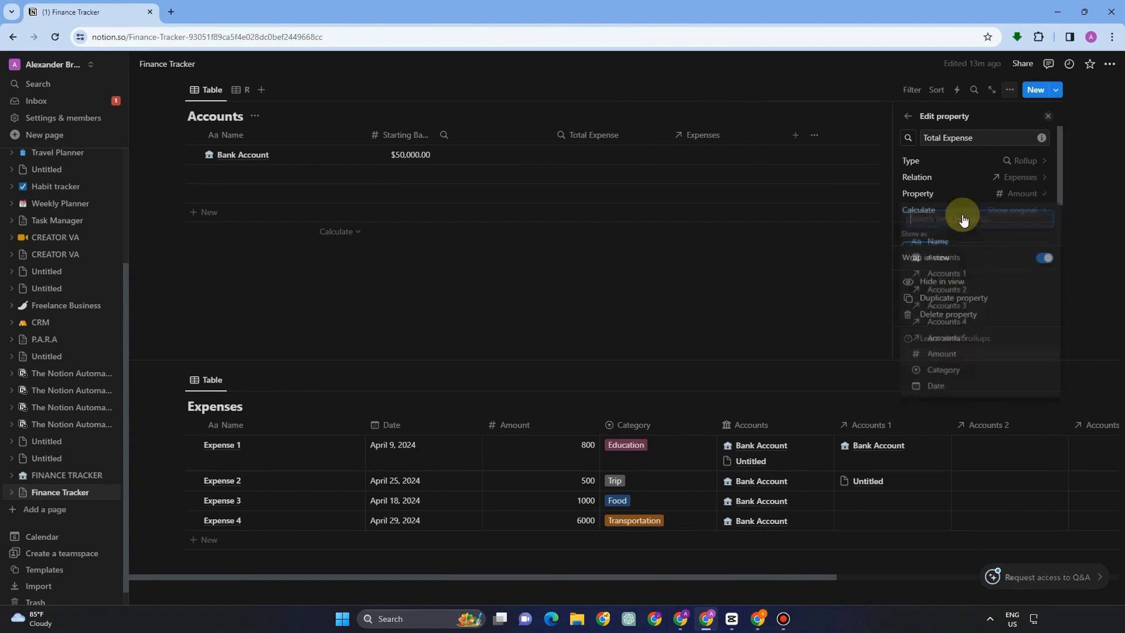
click(963, 212)
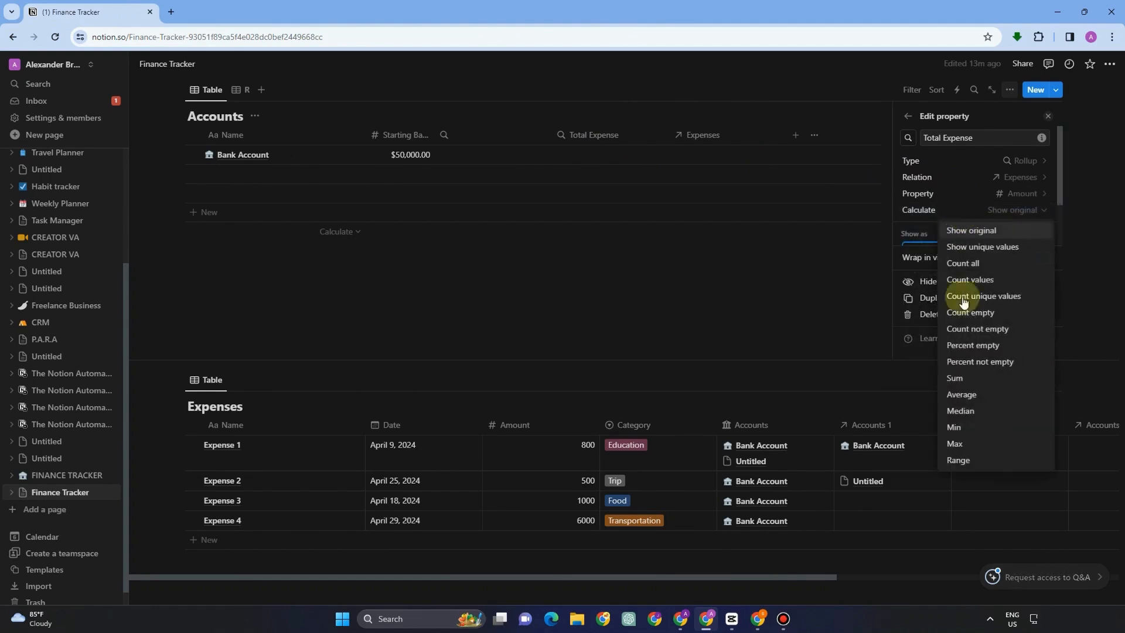
click(964, 382)
click(582, 197)
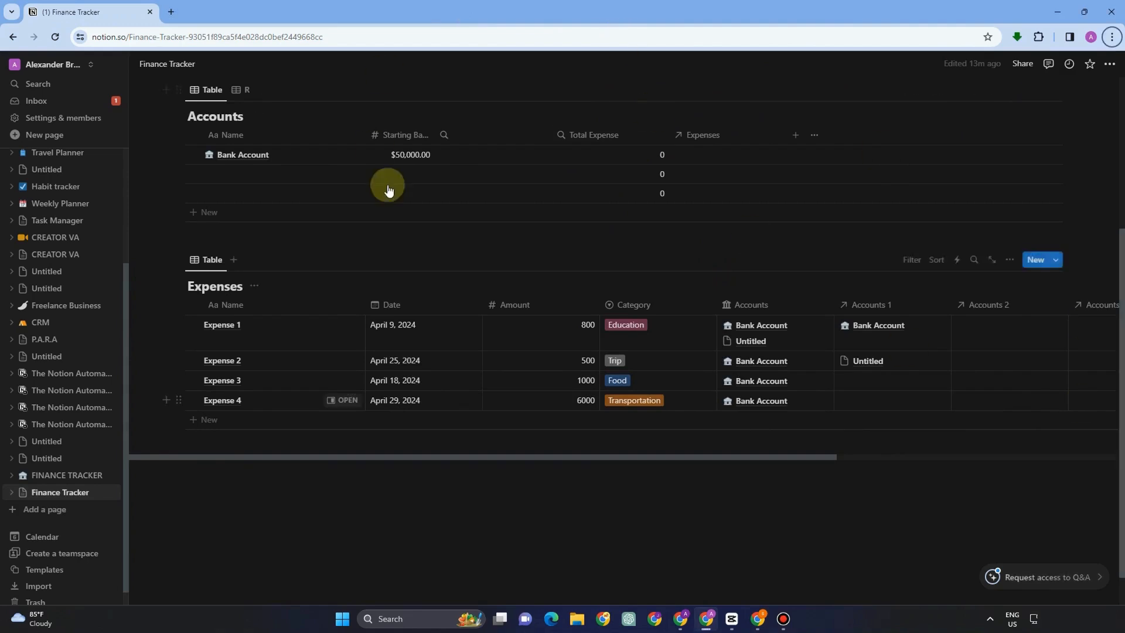
Duplicate the Expenses database with its content on the same page
click(208, 537)
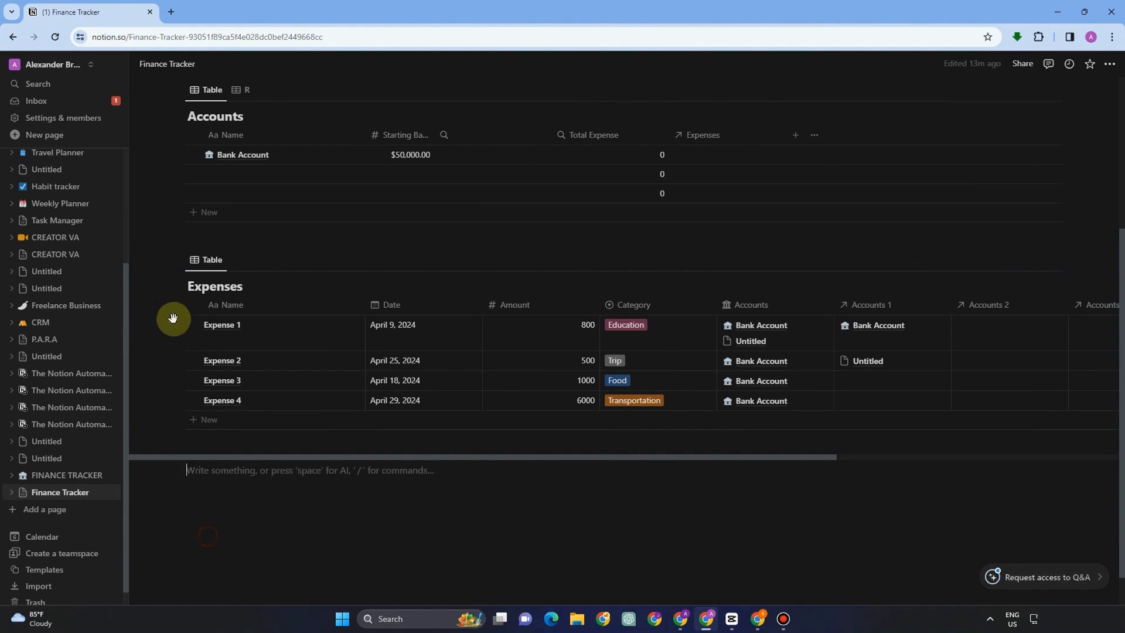
click(178, 263)
mouse_move(83, 170)
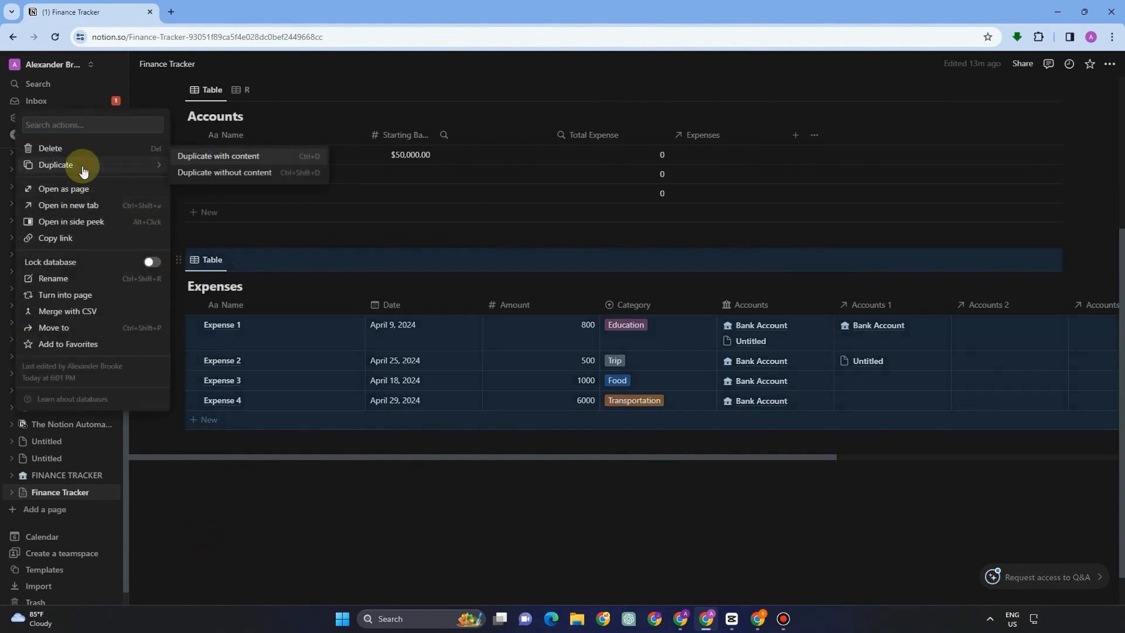
click(208, 156)
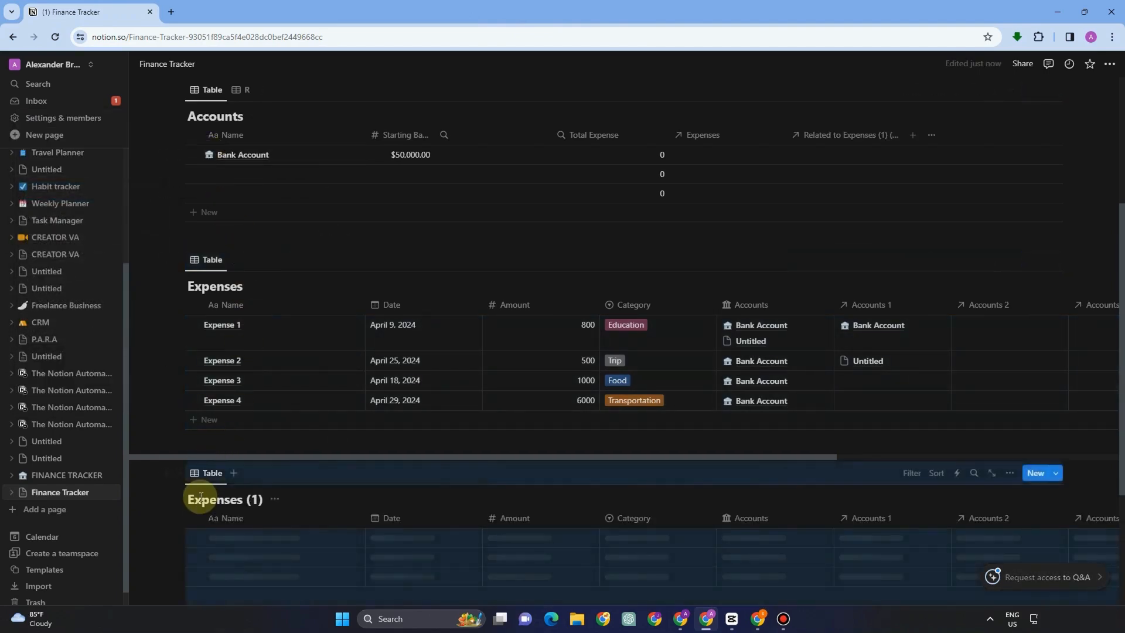
Rename the duplicated Expenses database Income and its four entries Income 1 to Income 4
click(217, 499)
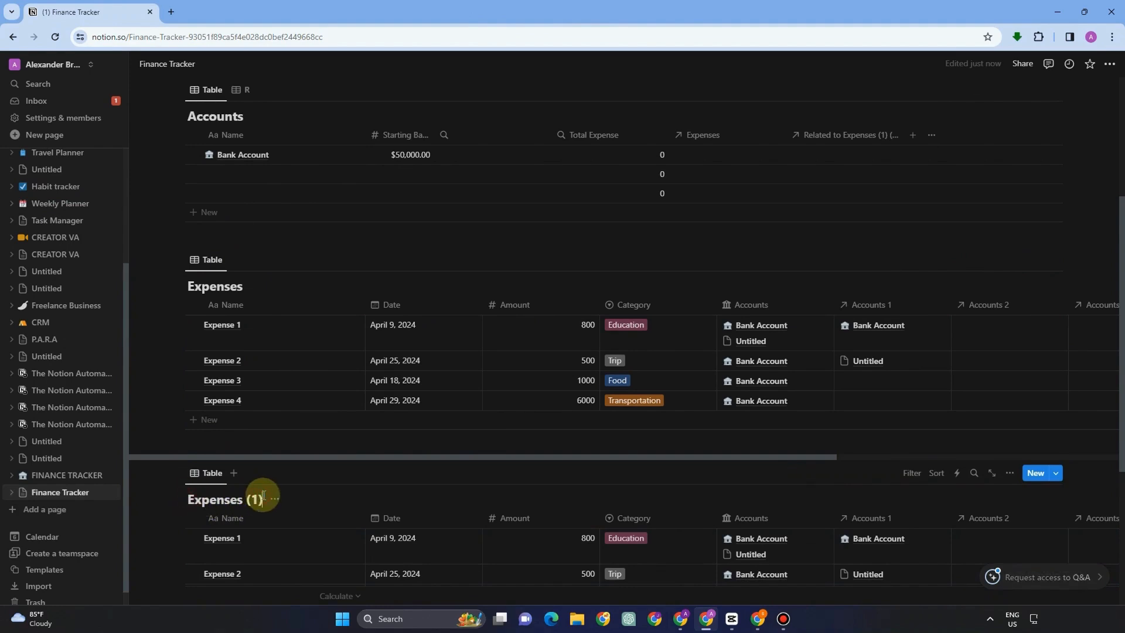
key(BackSpace)
key(BackSpace)
key(BackSpace)
key(BackSpace)
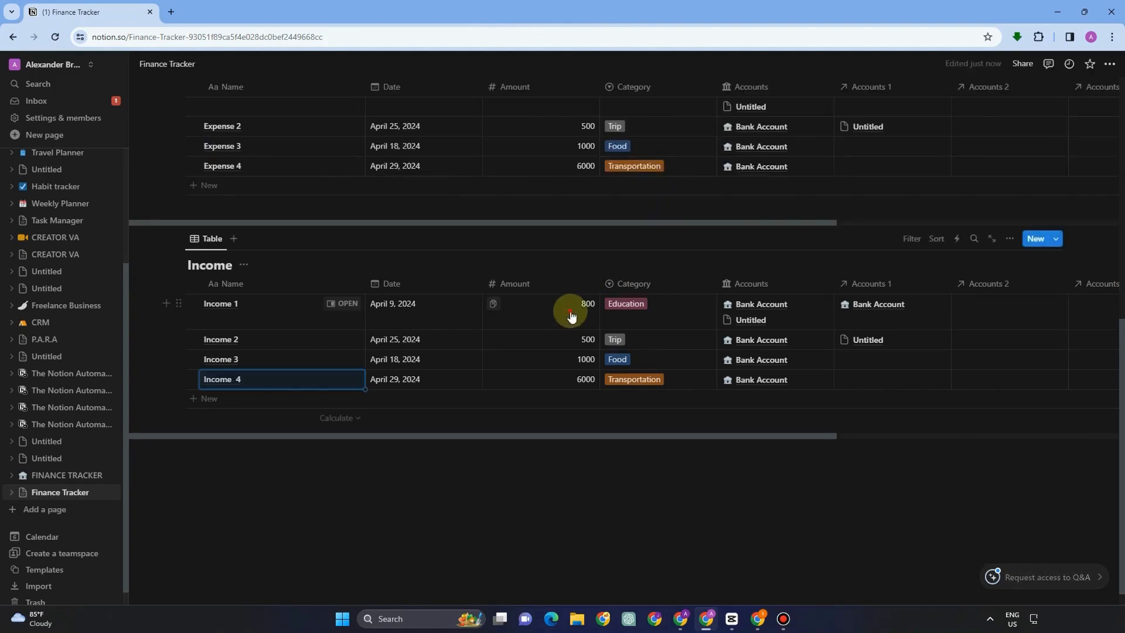
Set the Amount of Income 1 to 1000 and of Income 2 to 2000 in the Income database
click(570, 311)
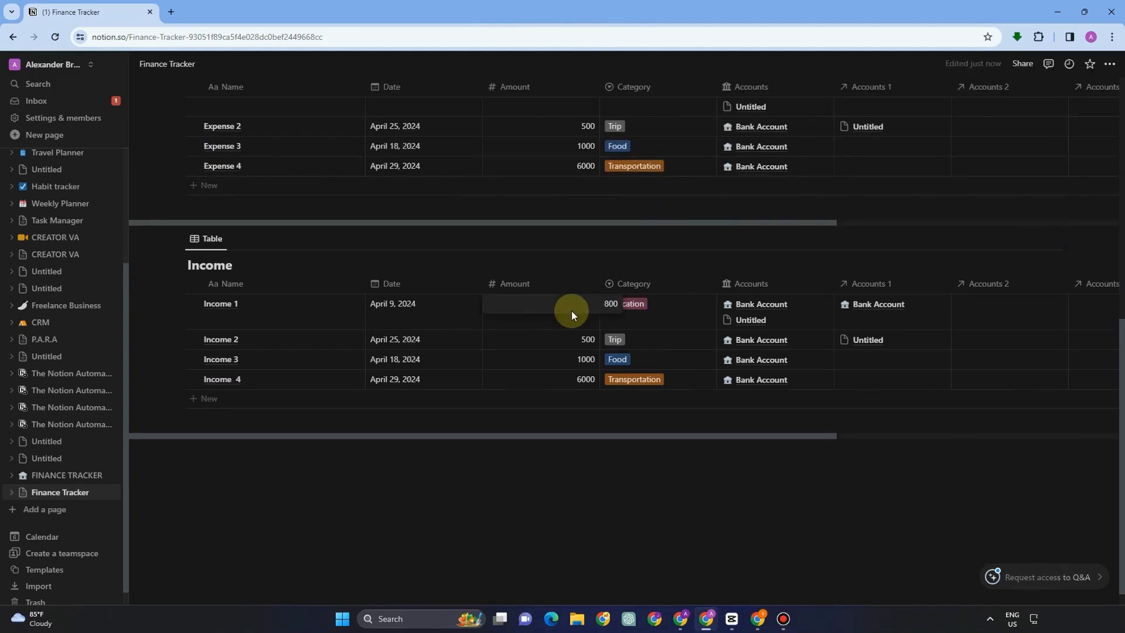
key(BackSpace)
key(BackSpace)
key(BackSpace)
text(1000)
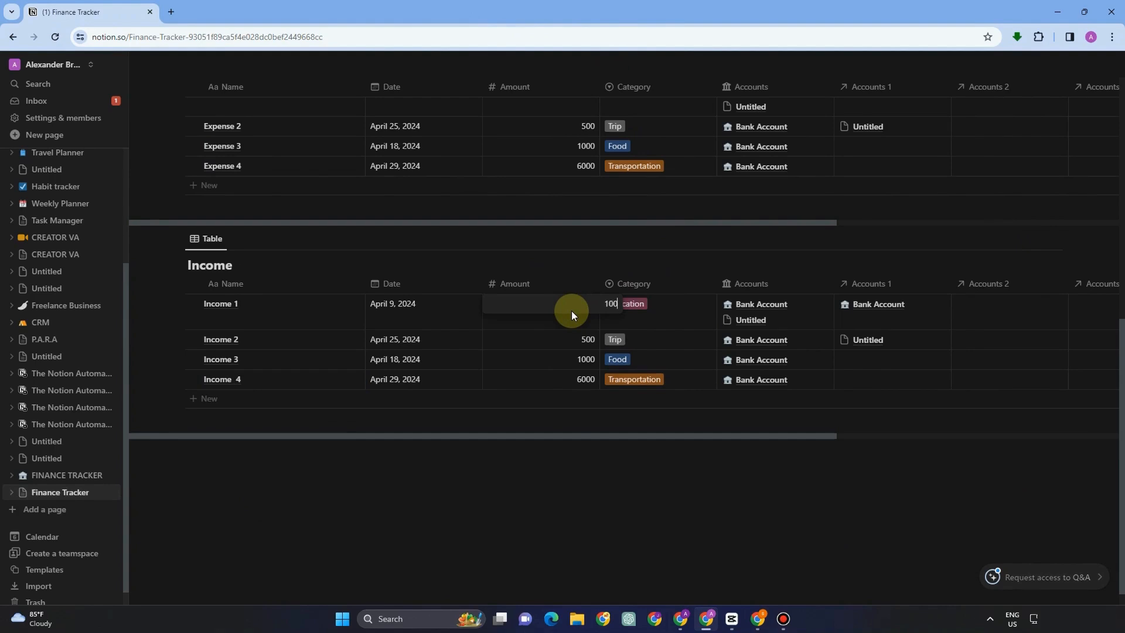
key(Return)
click(609, 338)
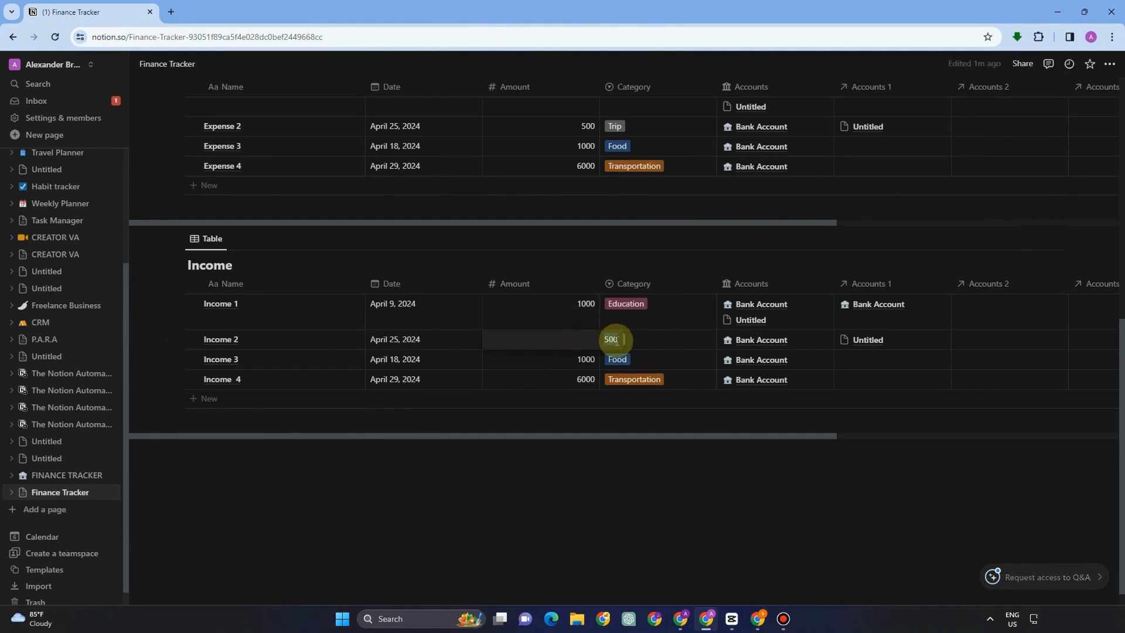
click(591, 337)
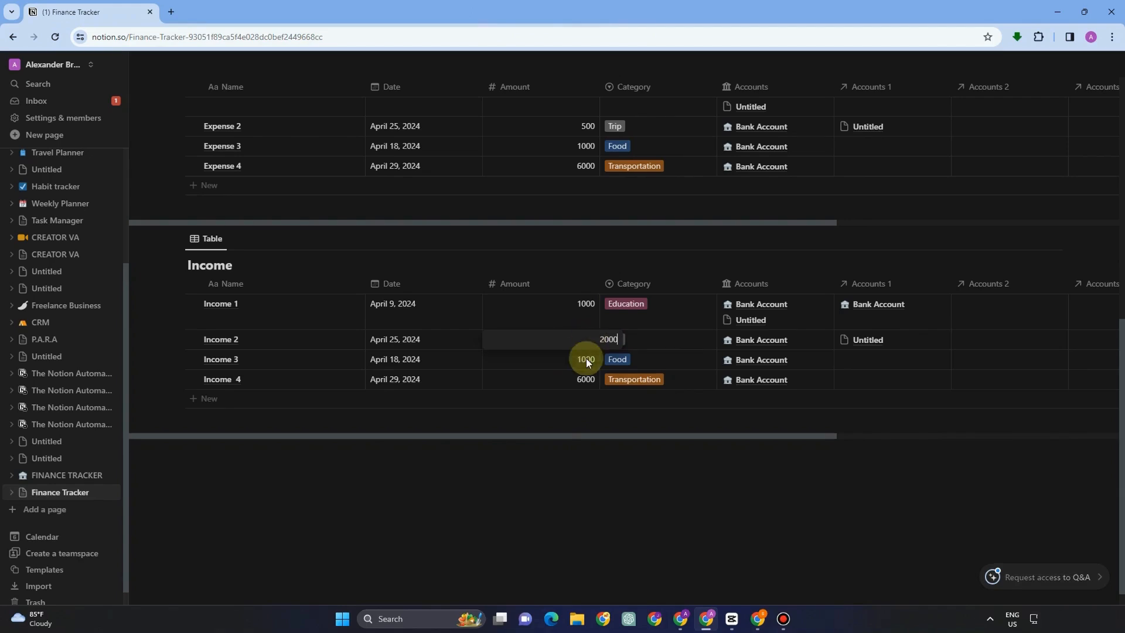
click(623, 451)
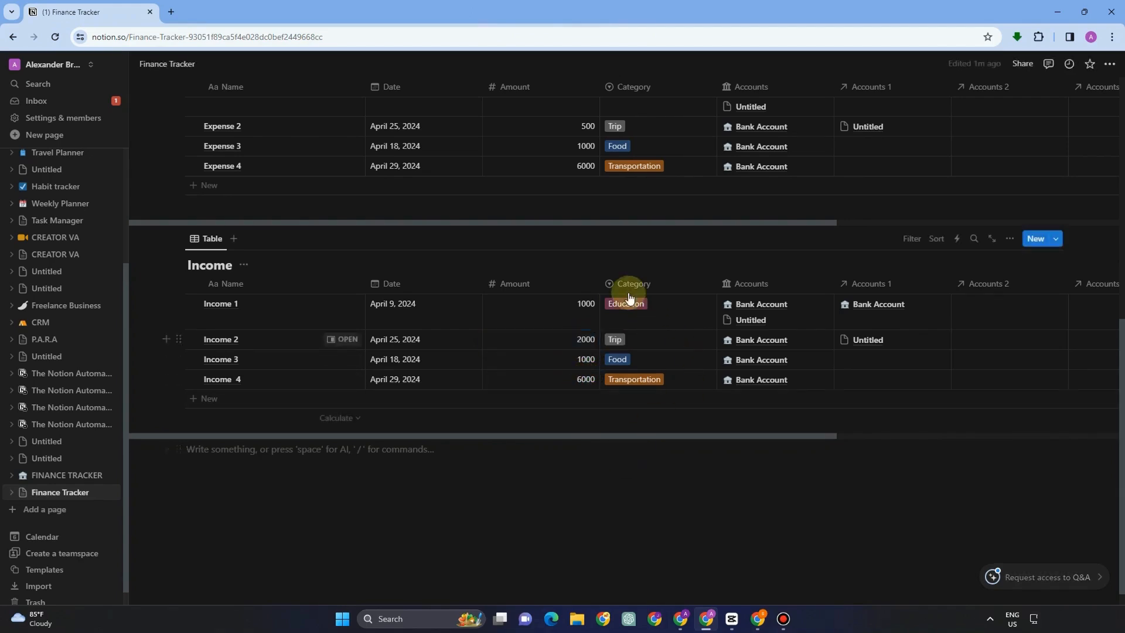
Rename the Category property of the Income database to Type
click(646, 282)
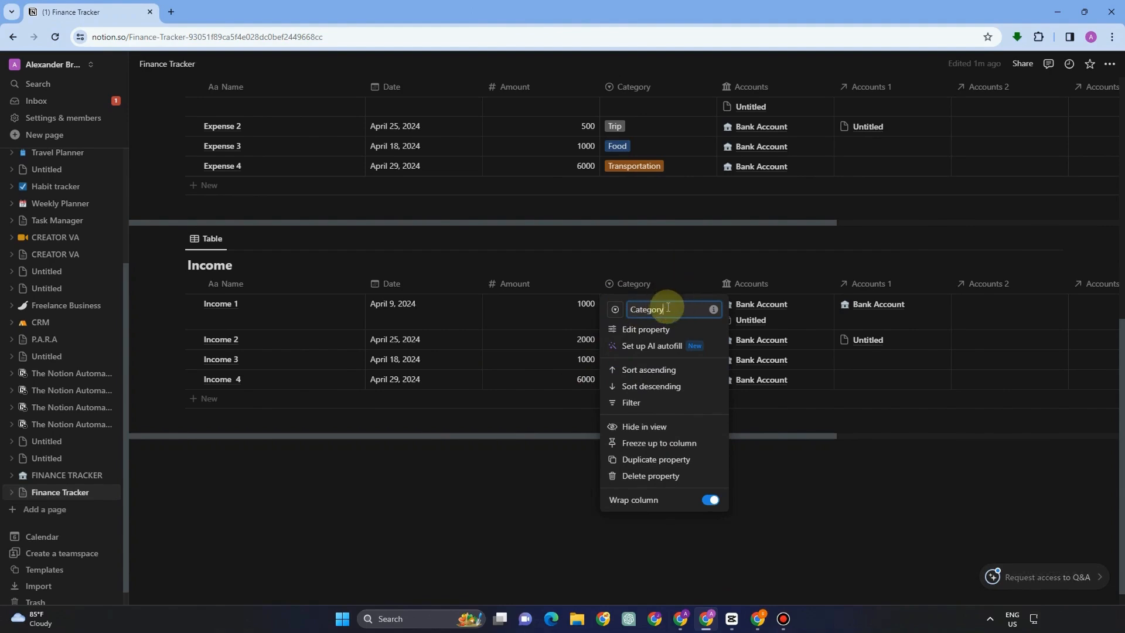
drag(671, 311, 613, 310)
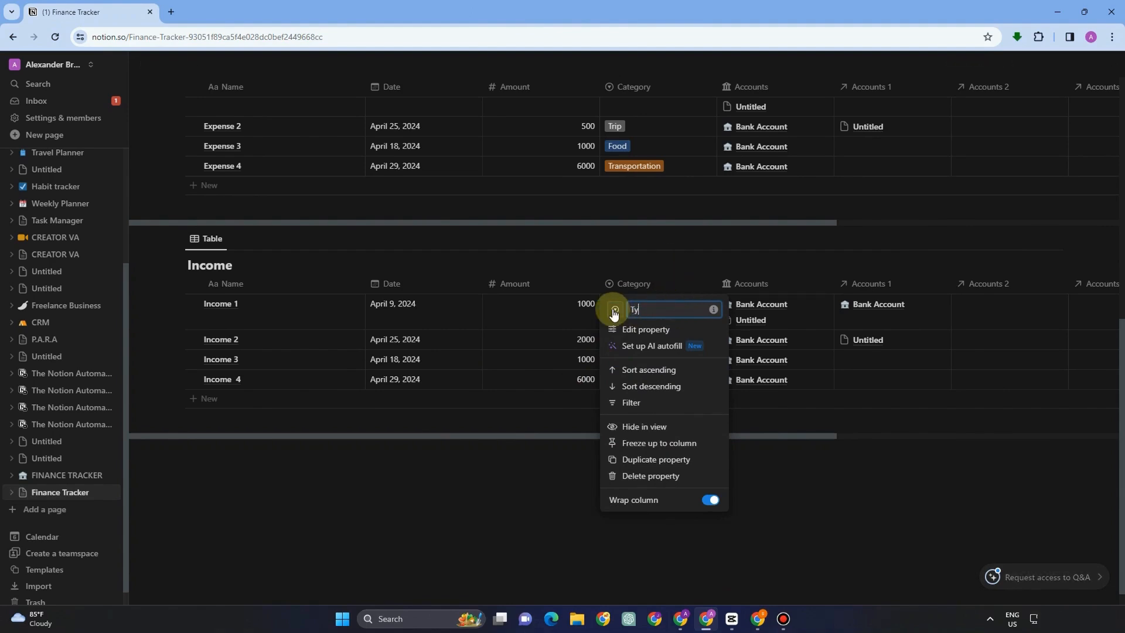
click(857, 465)
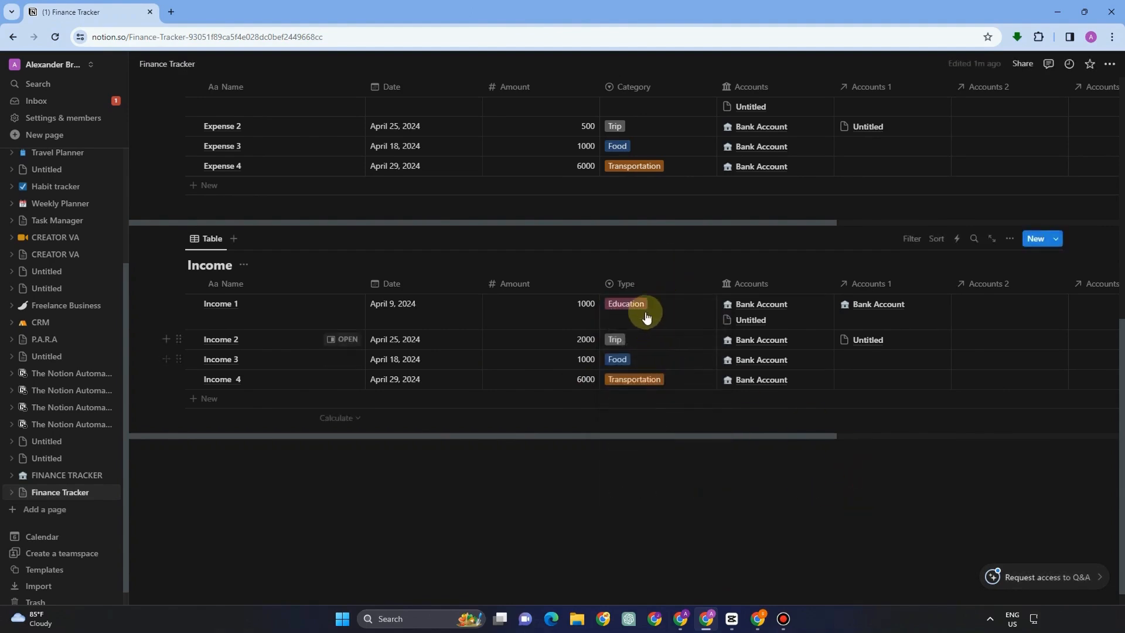
Rename the Trip option of the Income database's Type property to Investment
click(635, 288)
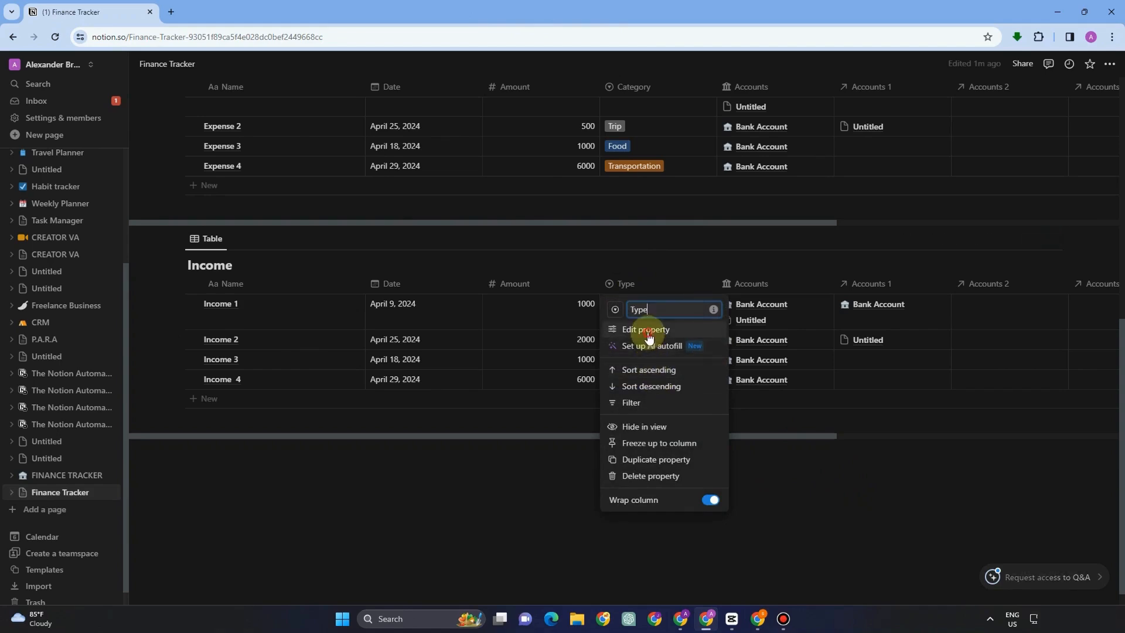
click(646, 328)
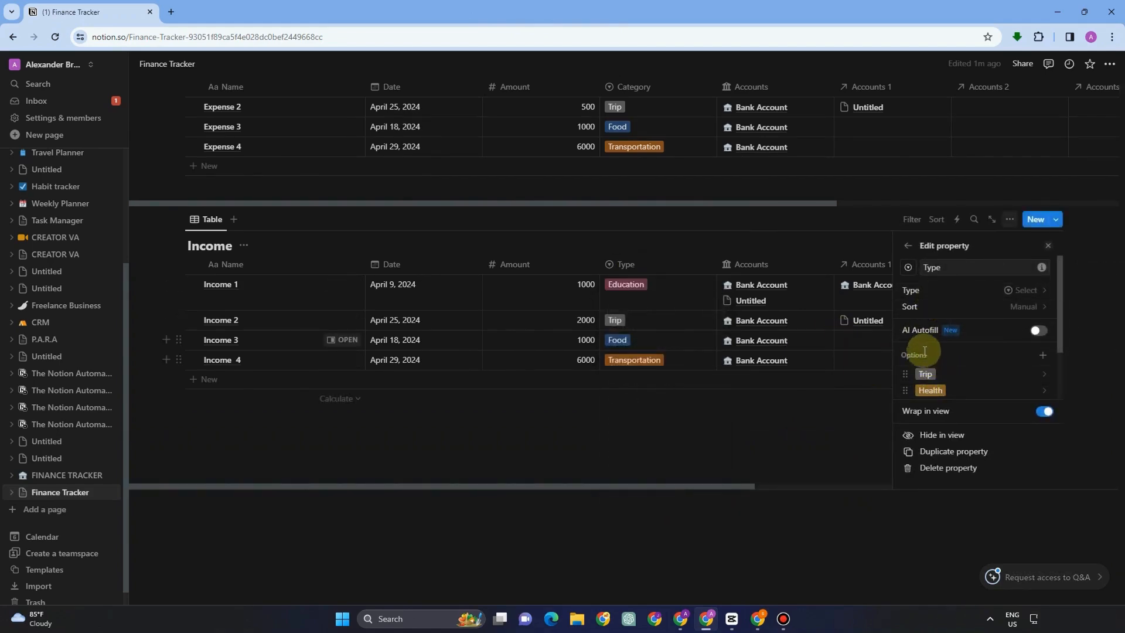
scroll(963, 374, down, 2)
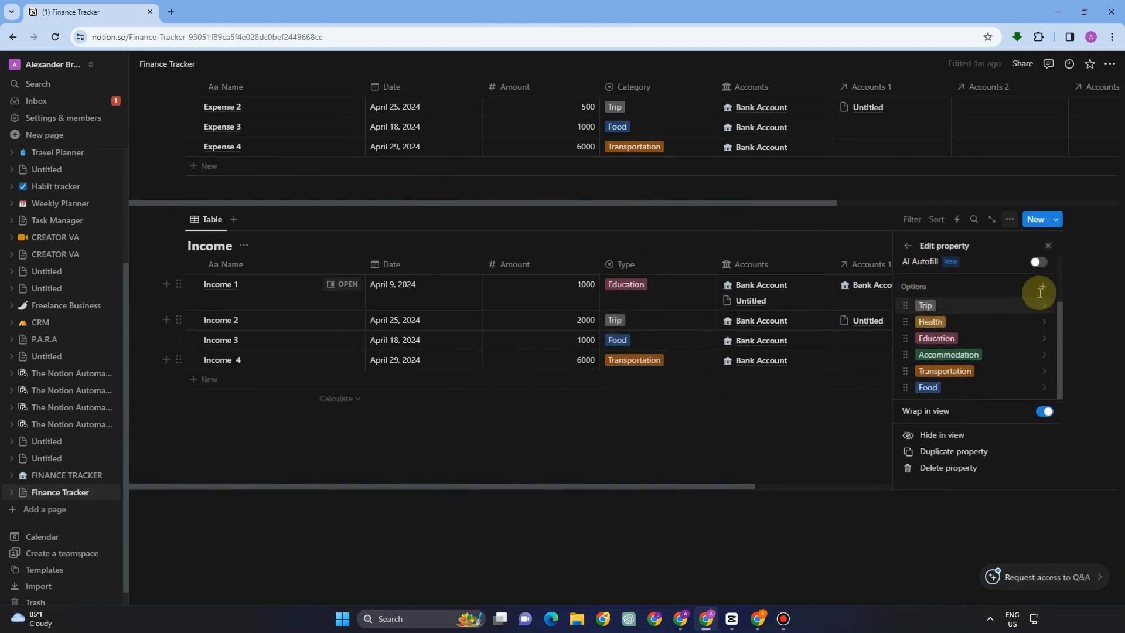
click(967, 309)
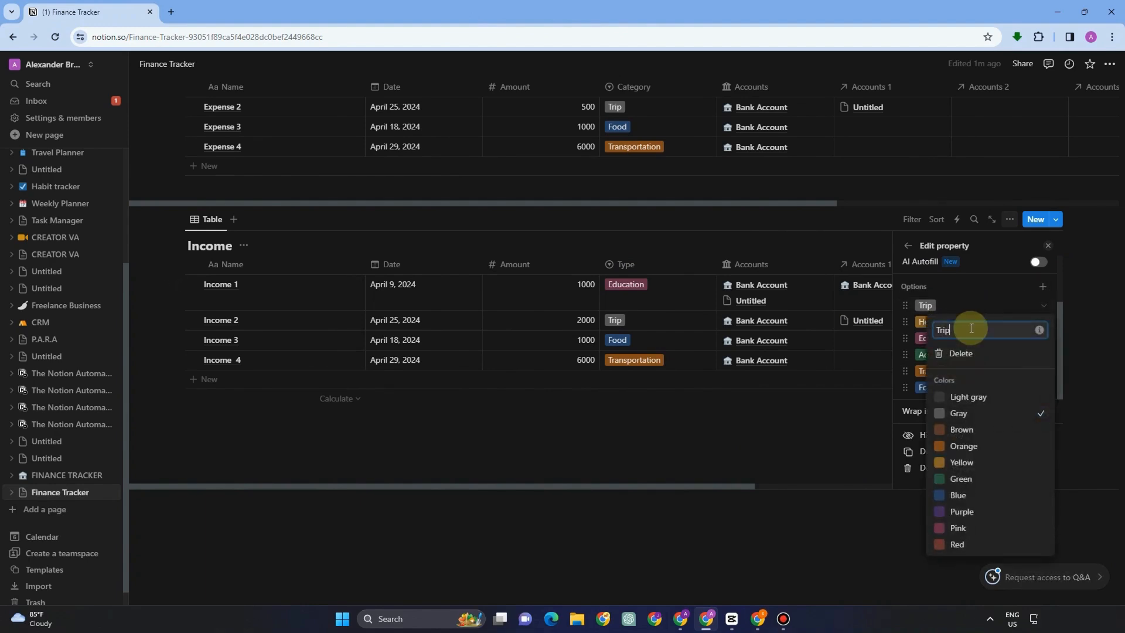
key(BackSpace)
key(BackSpace)
key(BackSpace)
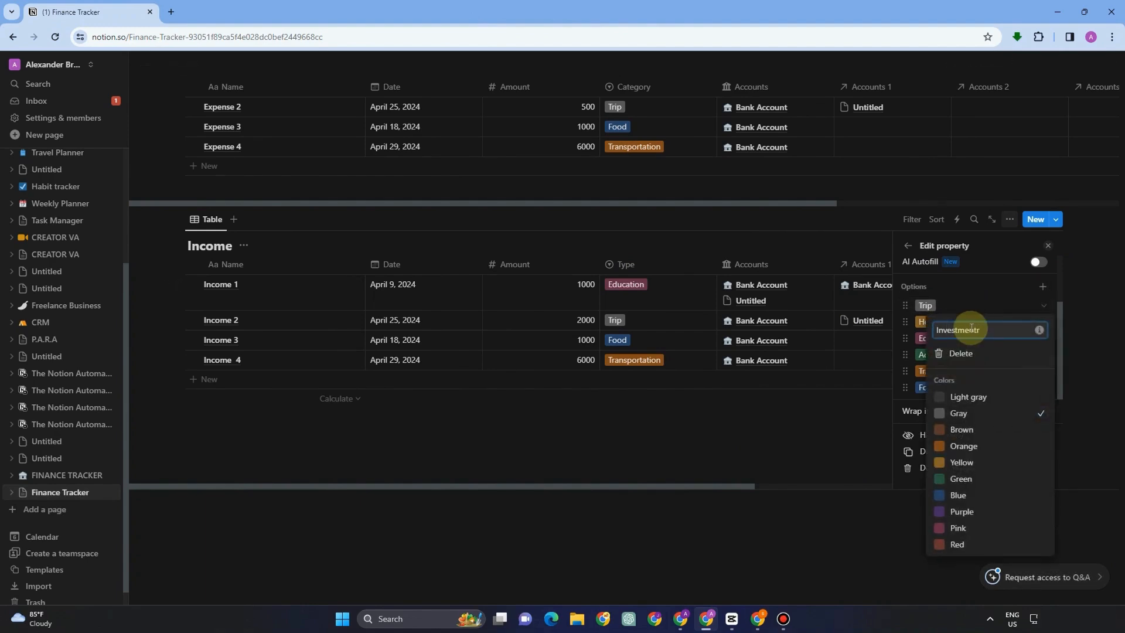
key(Return)
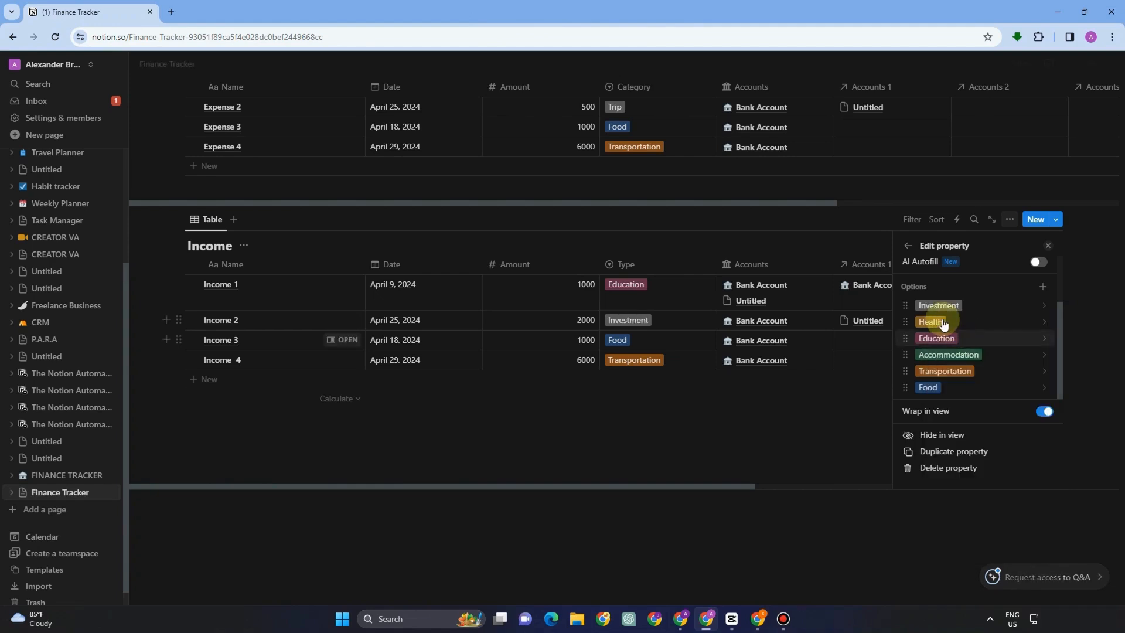
Rename the Type property's Health option to Salary and its Education option to Business
click(944, 321)
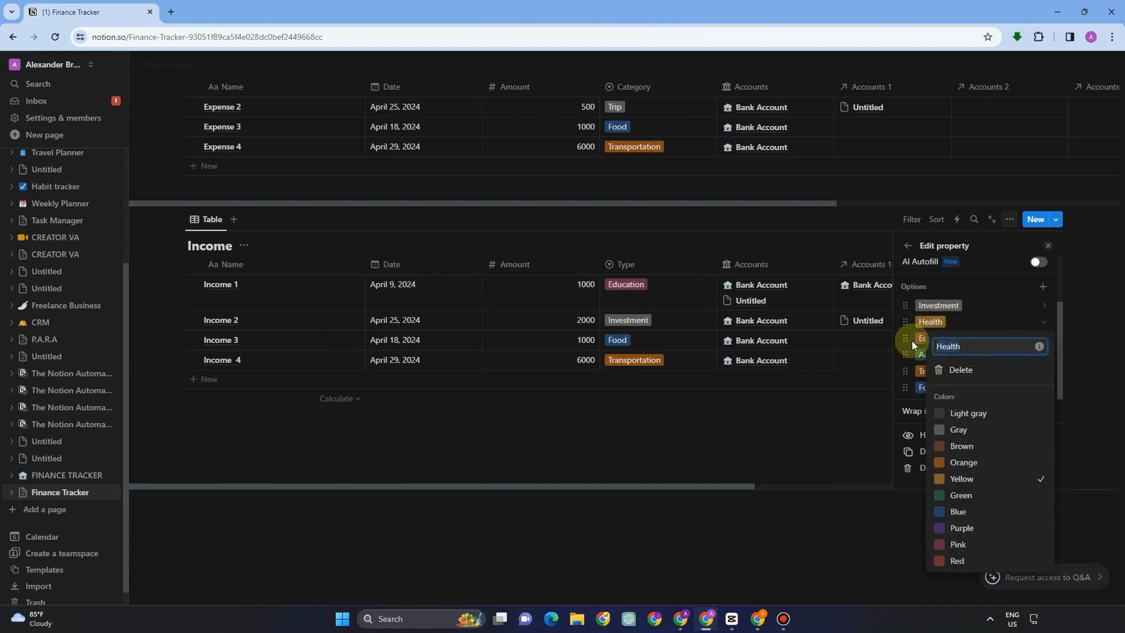
key(BackSpace)
key(BackSpace)
key(BackSpace)
key(BackSpace)
key(BackSpace)
key(BackSpace)
text(Slaa)
key(BackSpace)
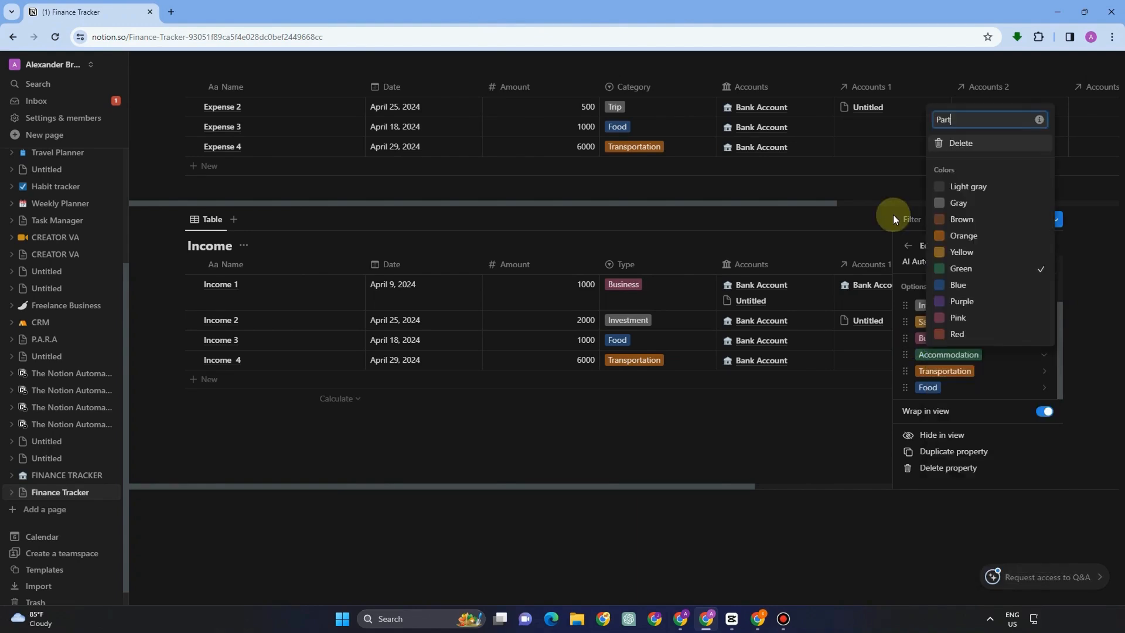
Rename the Accommodation option of the Type property to Part Time
text(Tier)
key(BackSpace)
key(BackSpace)
text(me)
click(899, 484)
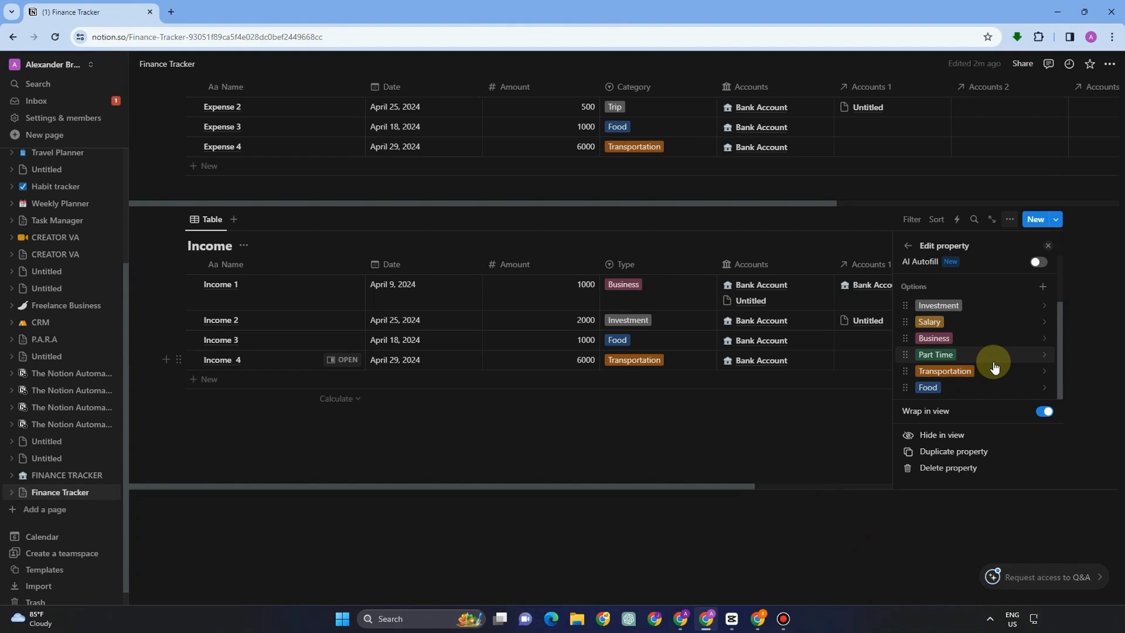
Set the Type of Income 2 to Salary, Income 3 to Investment and Income 4 to Part Time
click(648, 322)
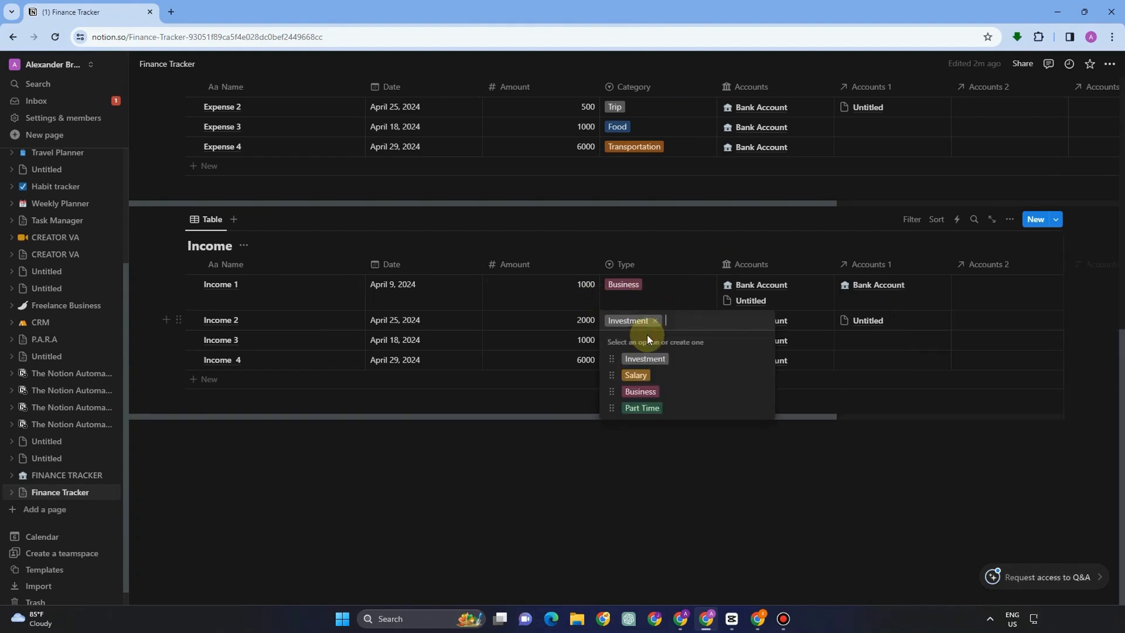
click(641, 380)
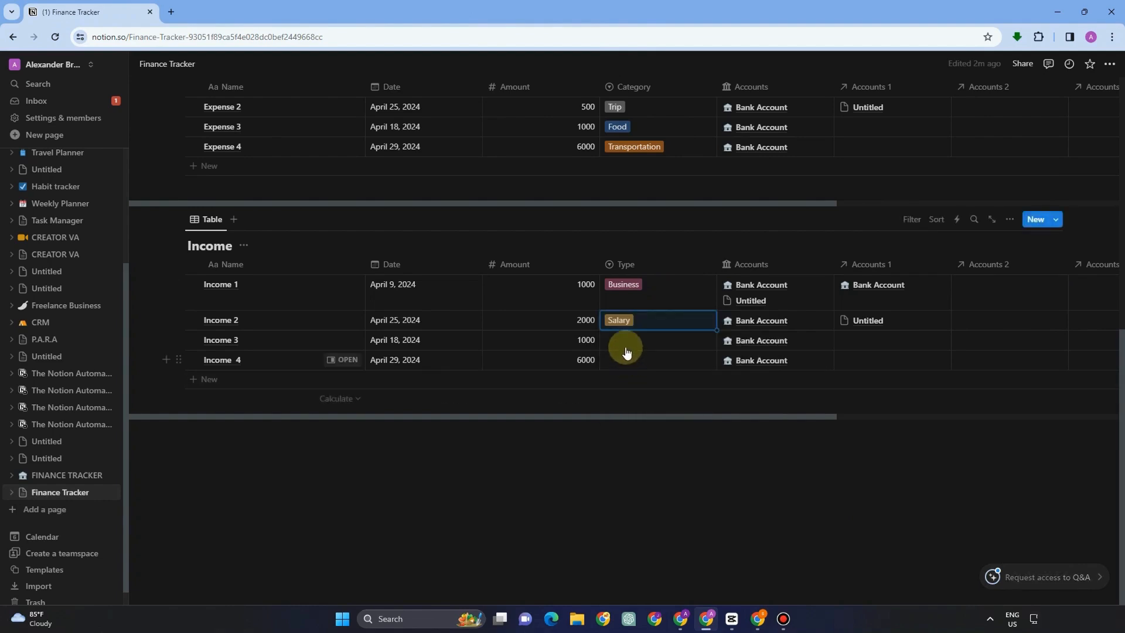
click(631, 340)
click(637, 380)
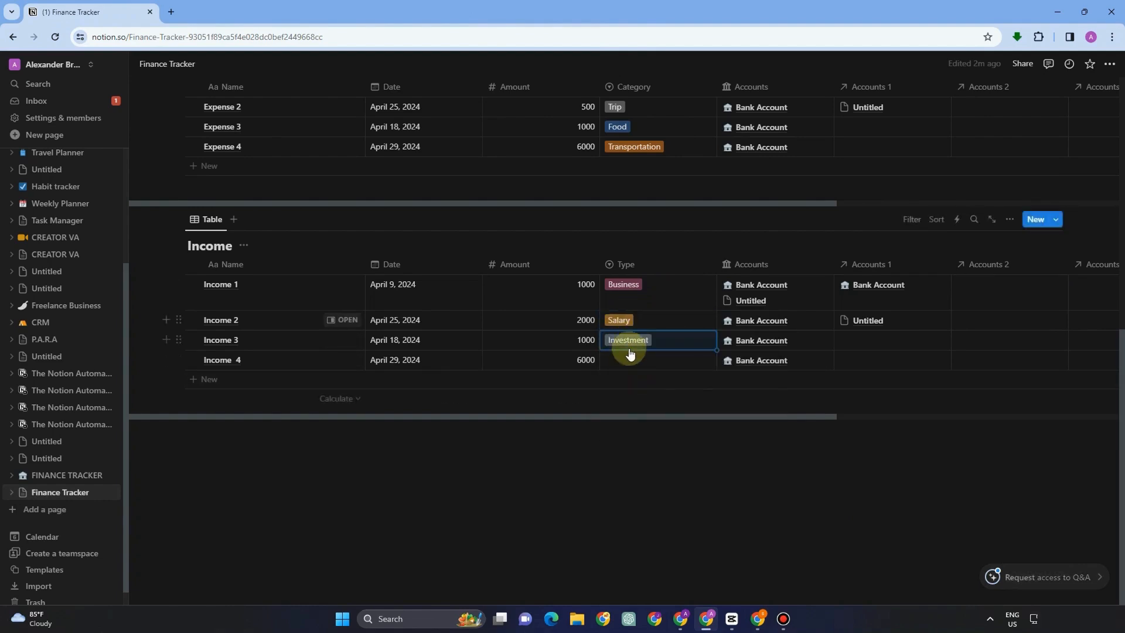
click(627, 359)
click(648, 447)
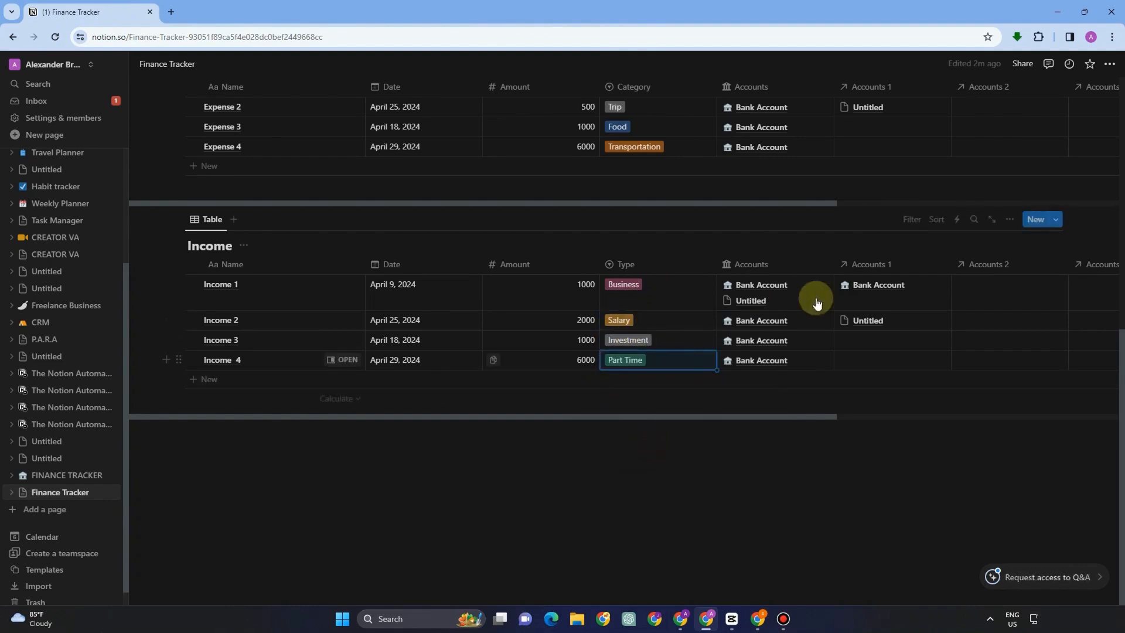
Open the Bank Account page from the Accounts database and add an Income relation linked to the Income database
scroll(796, 353, up, 5)
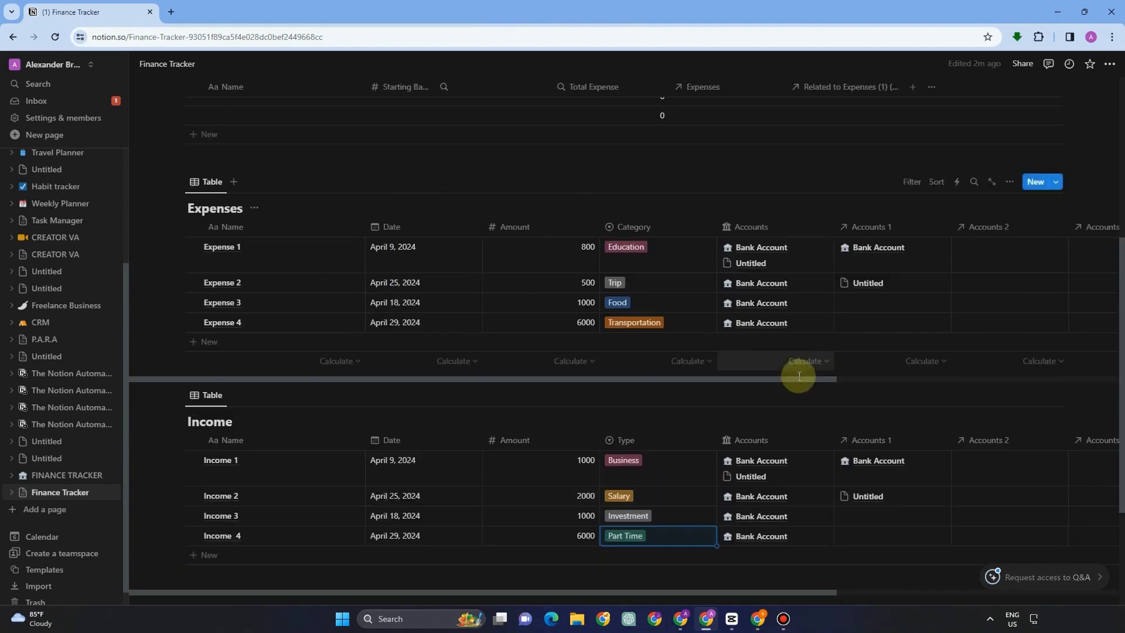
scroll(919, 471, down, 5)
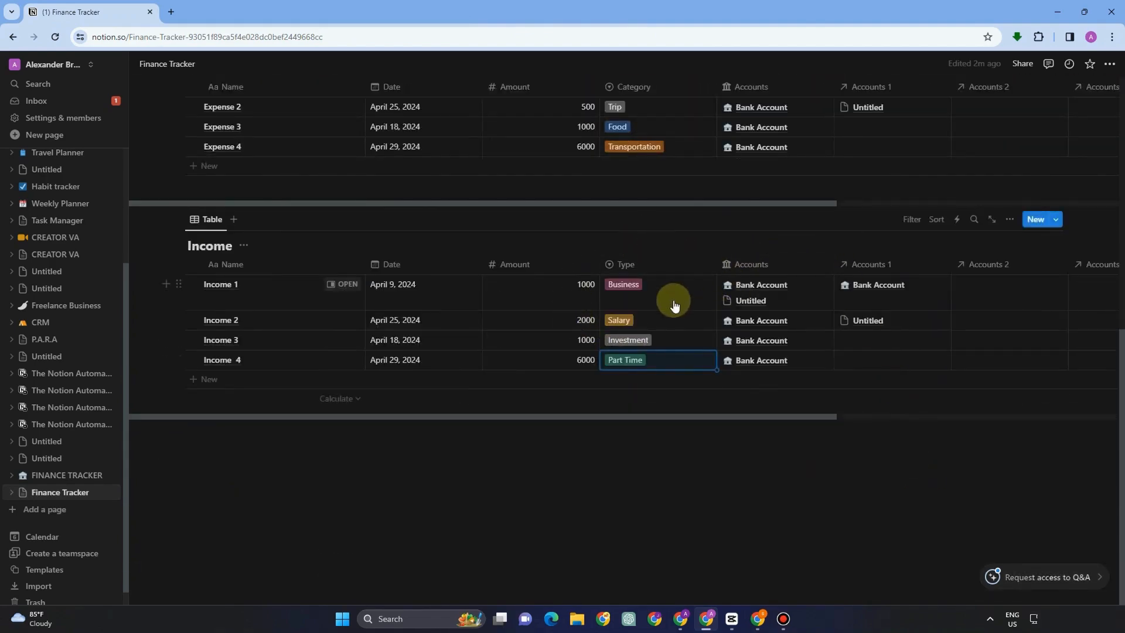
scroll(672, 296, up, 7)
mouse_move(345, 314)
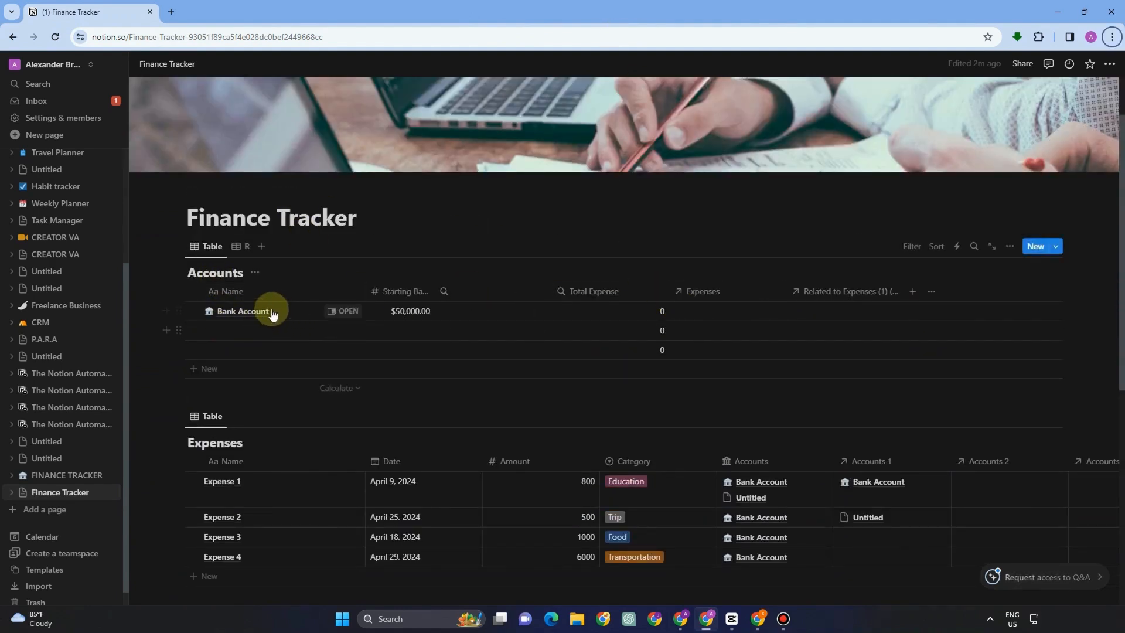
click(329, 312)
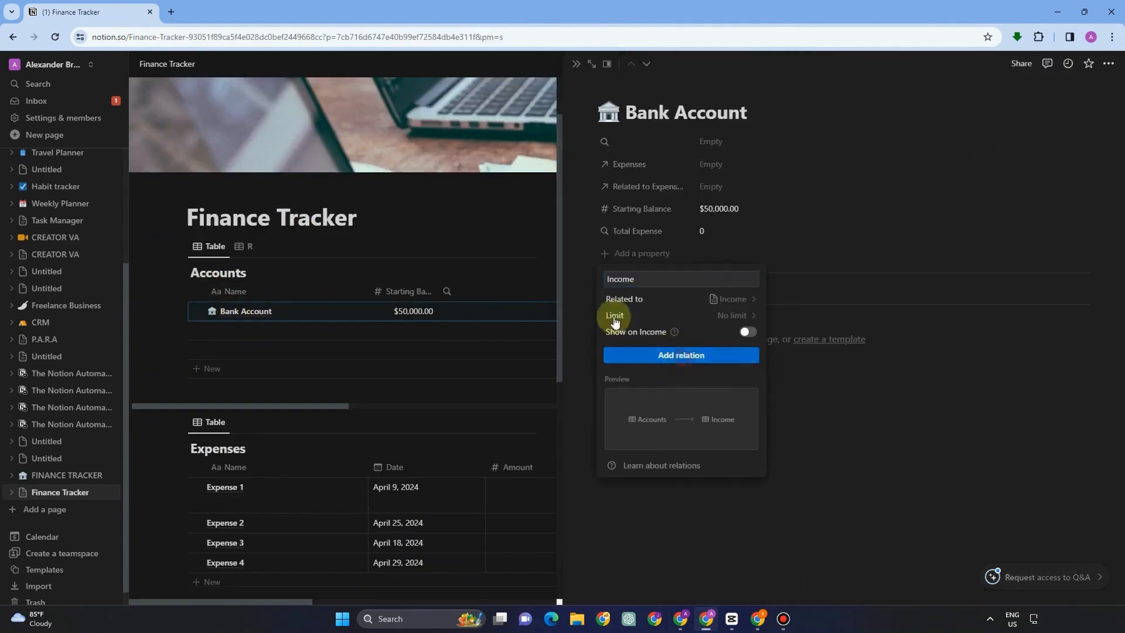
click(667, 354)
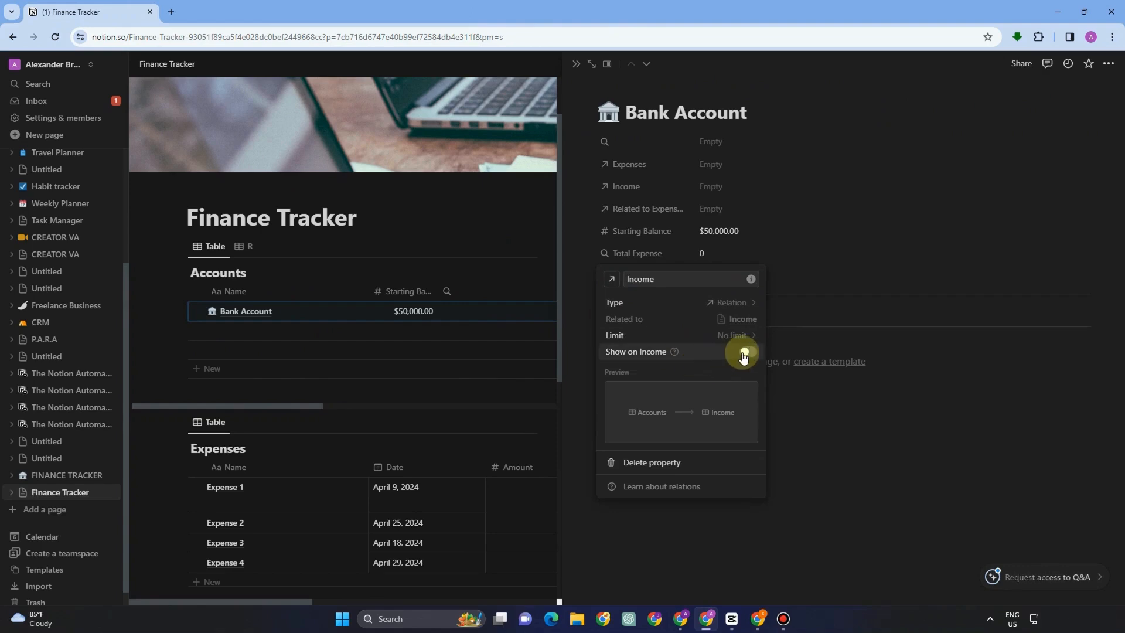
Add a new rollup property to the Bank Account page
click(609, 245)
click(632, 271)
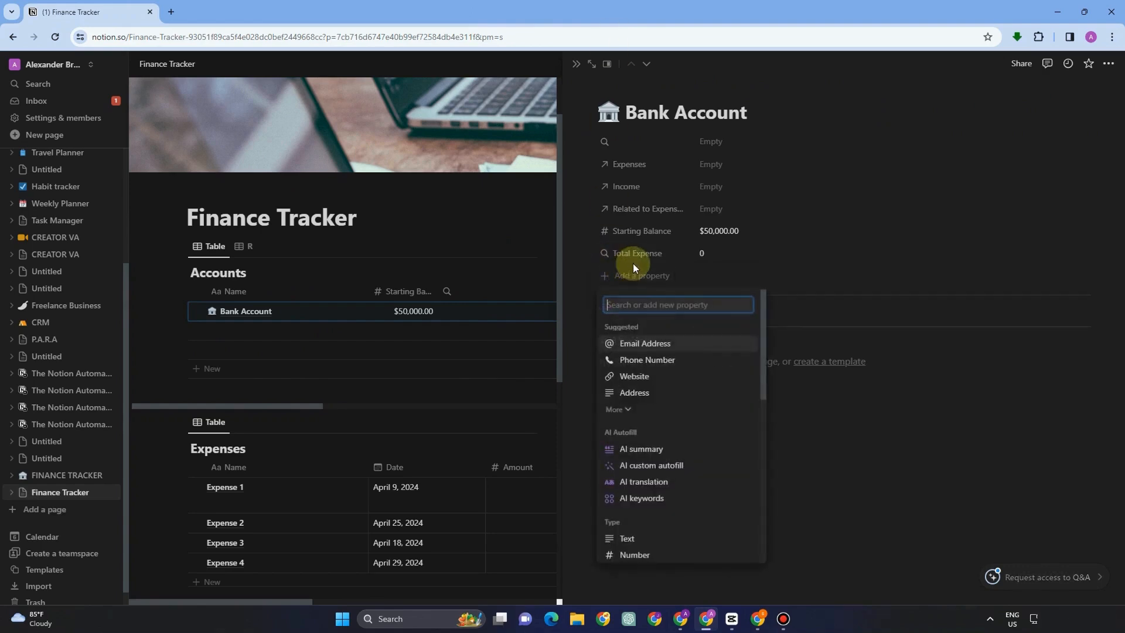
text(Roll)
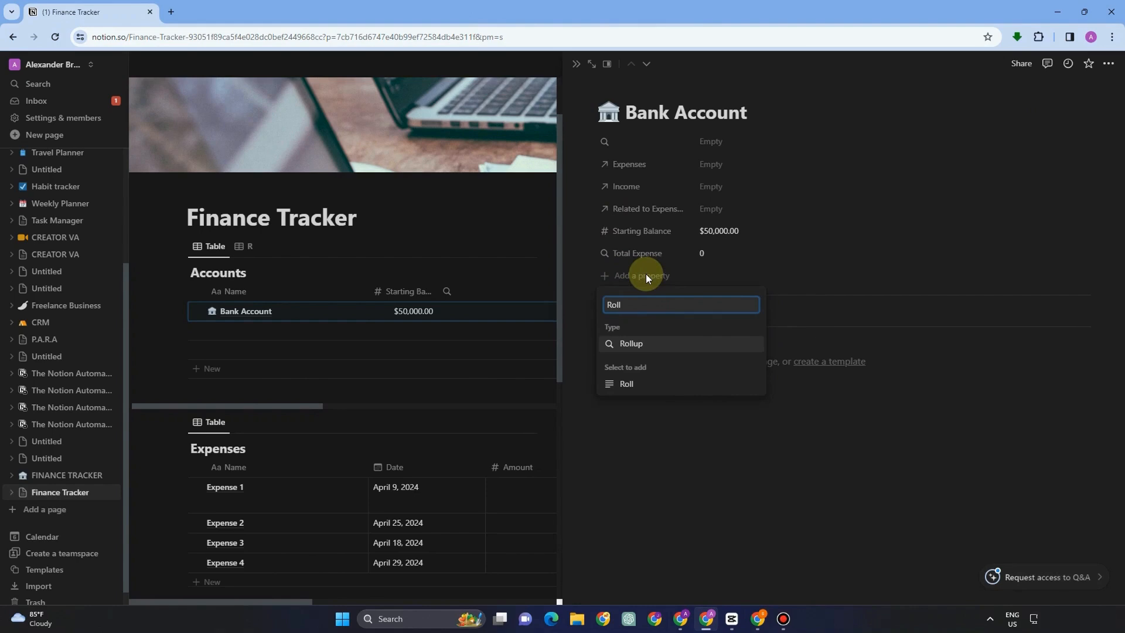
click(665, 346)
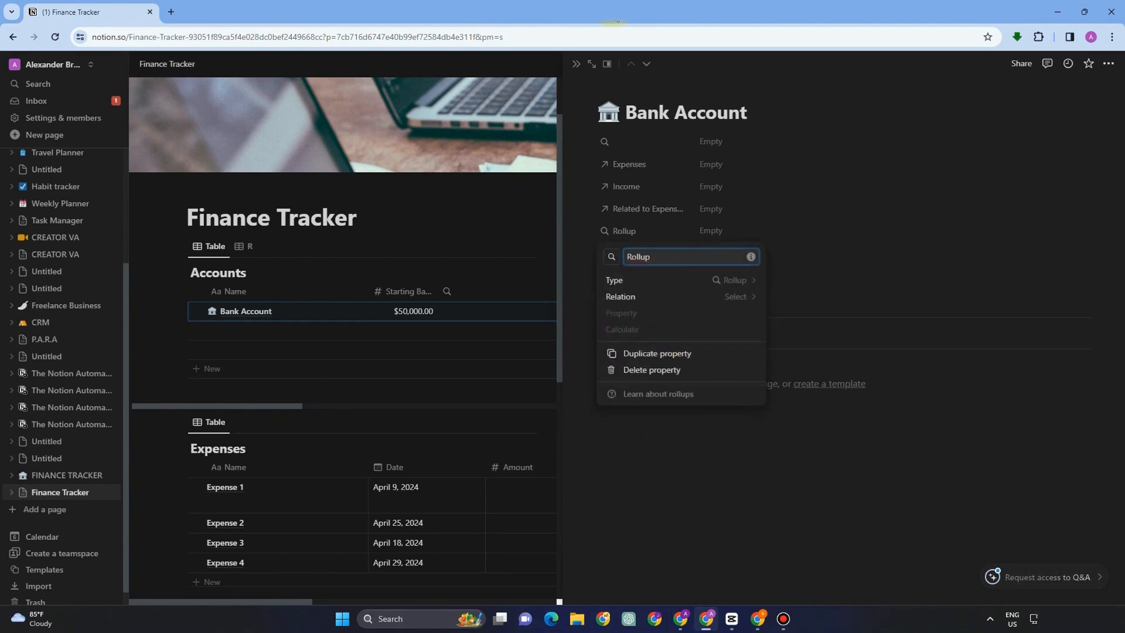
key(Escape)
Rename the new rollup property of the Bank Account page Total Income
click(637, 251)
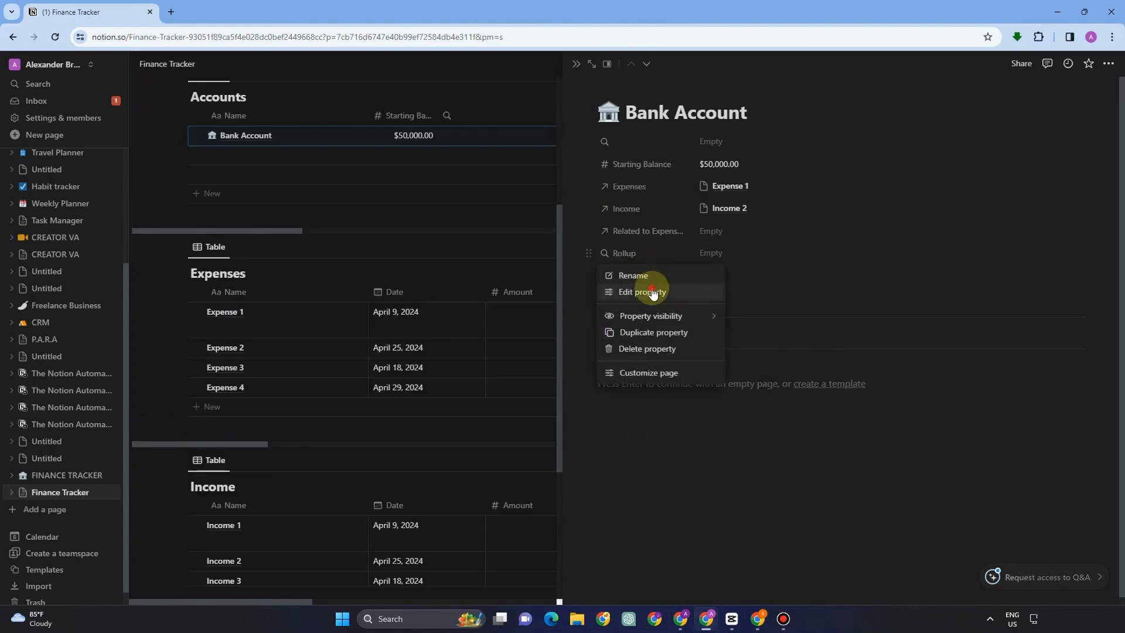
click(644, 292)
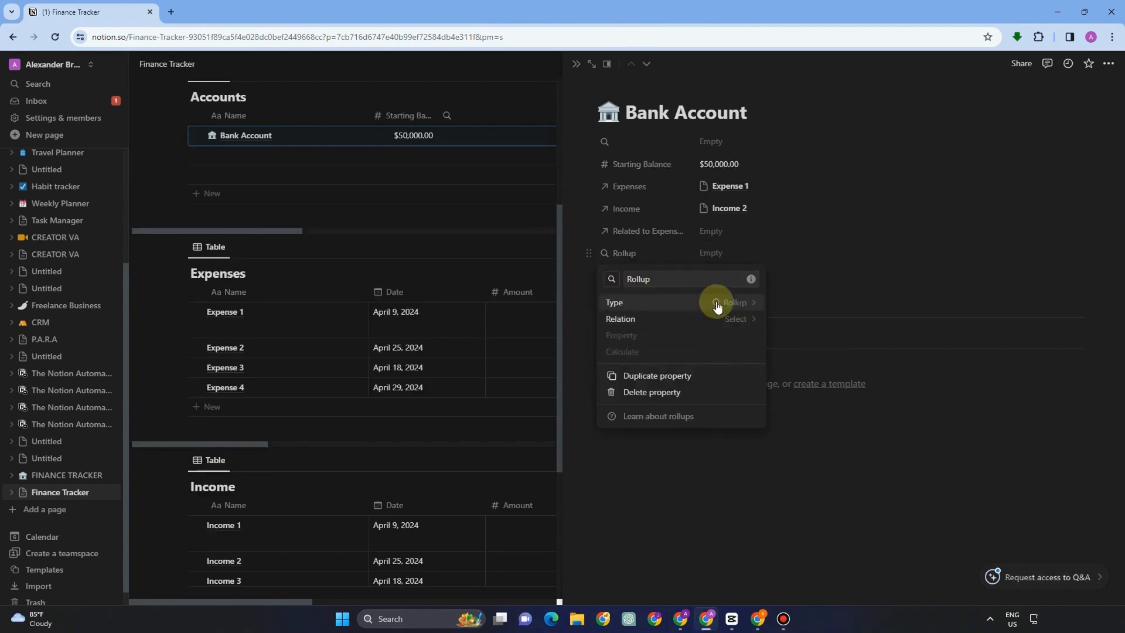
click(635, 278)
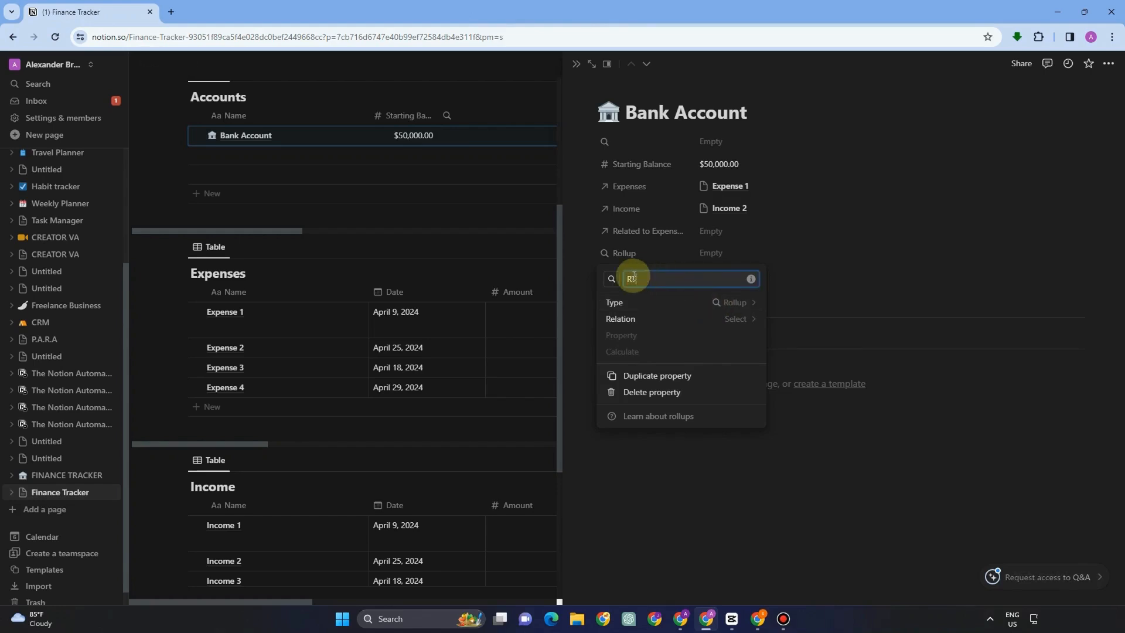
key(BackSpace)
text(Total Income)
Configure the Total Income rollup to use the Income relation and calculate the Sum of the Amount property
click(695, 319)
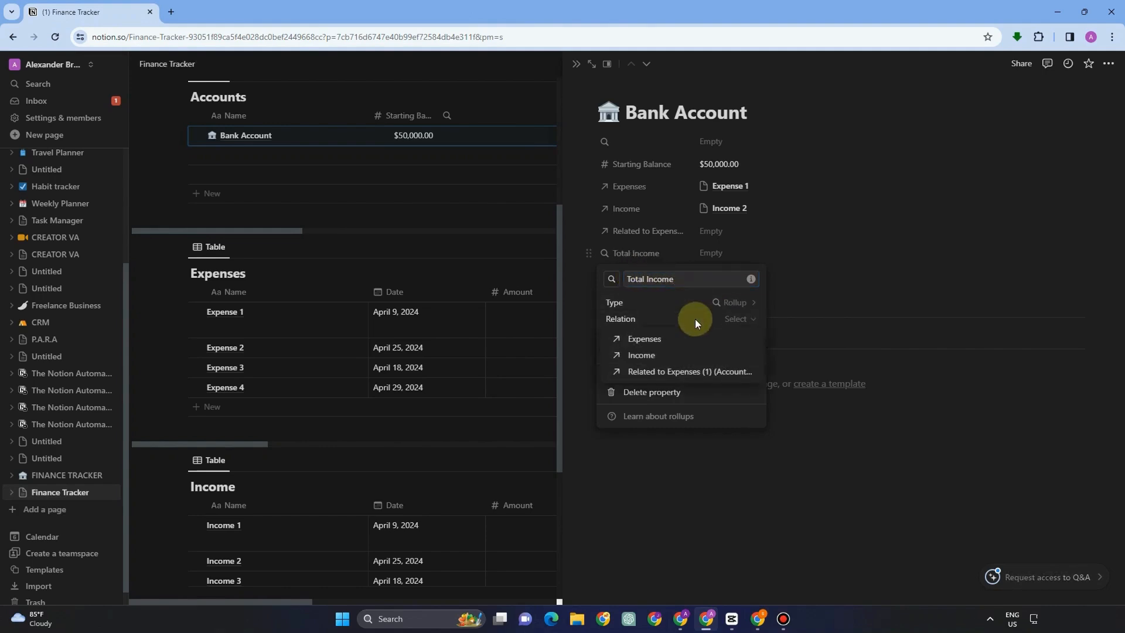
click(673, 355)
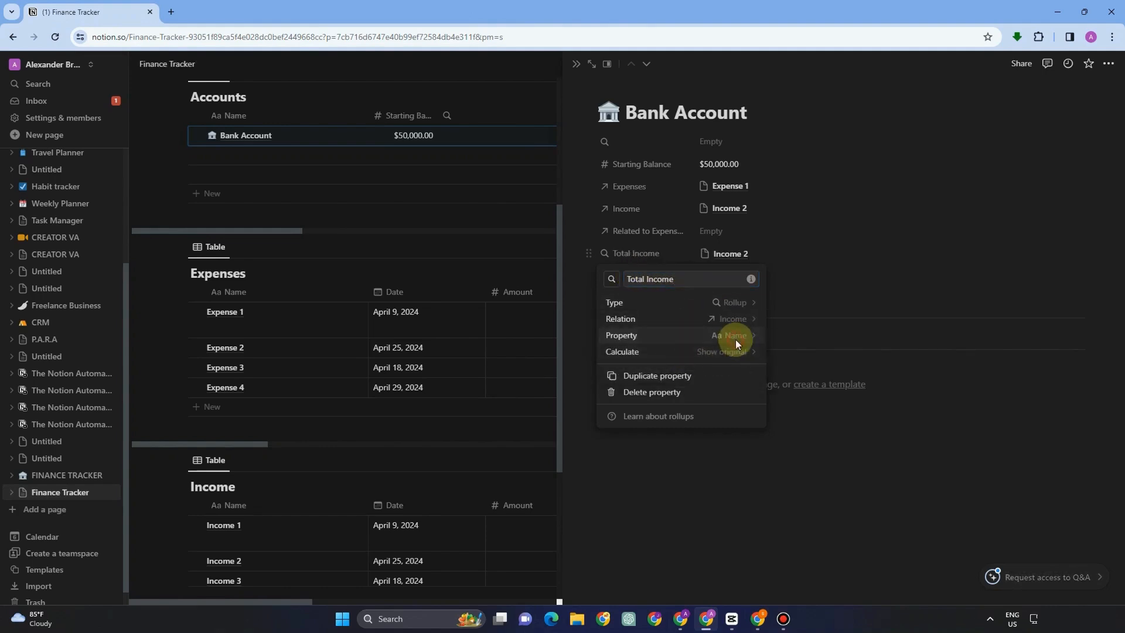
click(736, 339)
click(633, 499)
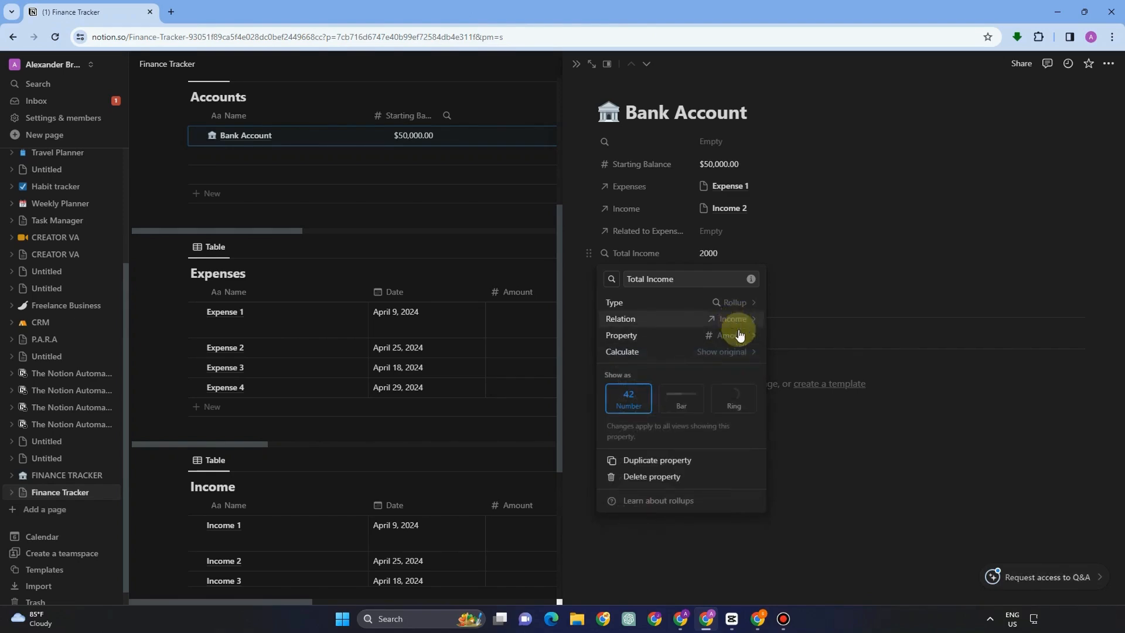
click(739, 352)
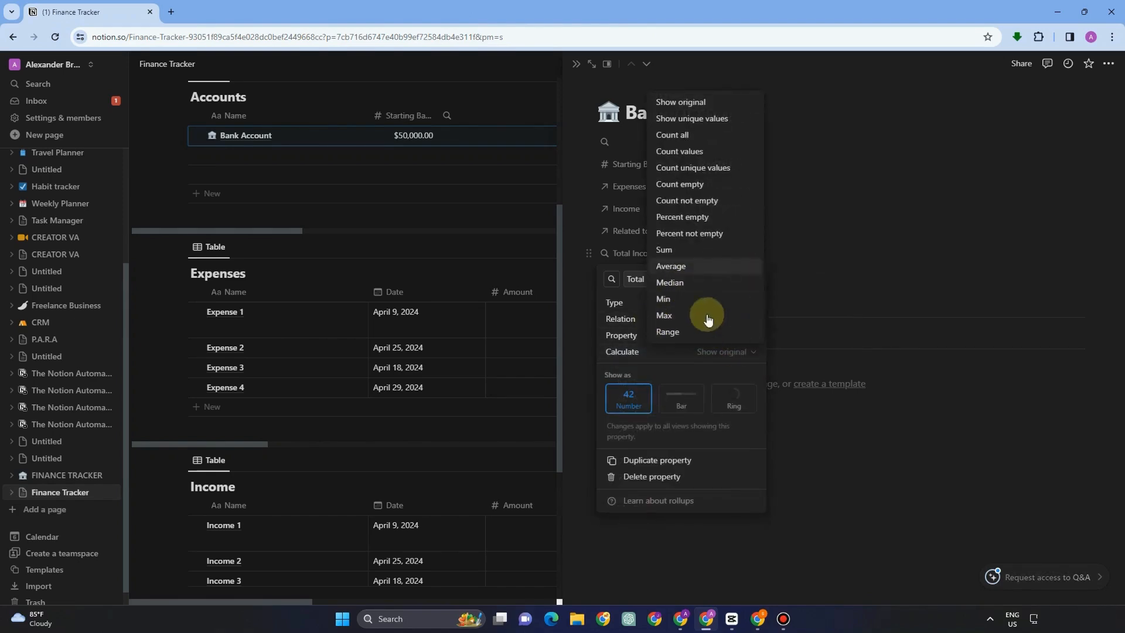
click(664, 250)
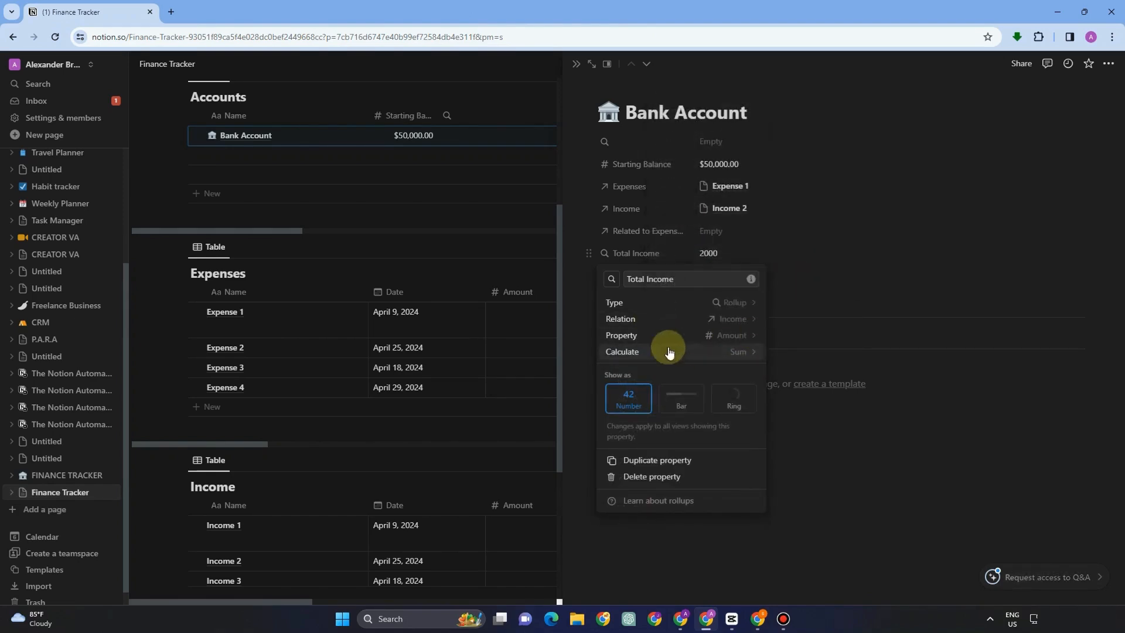
key(Escape)
Add a formula property named Current balance to the Bank Account page
click(628, 305)
text(F)
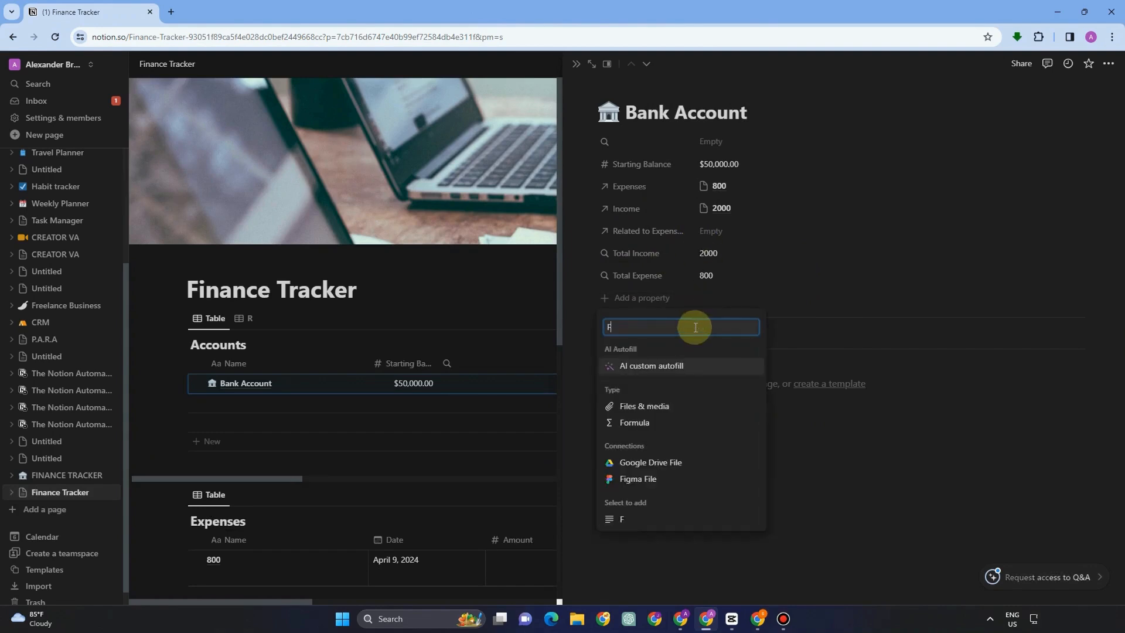
text(orm)
click(695, 365)
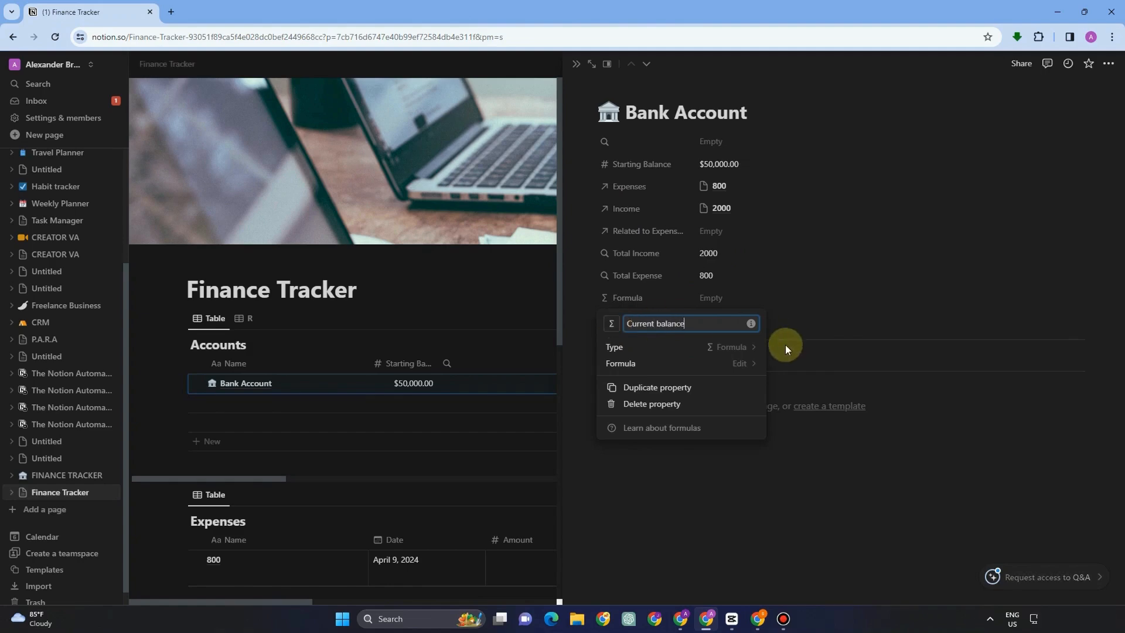
Define the Current balance formula as Starting Balance + Total Income + Total Expense
click(740, 362)
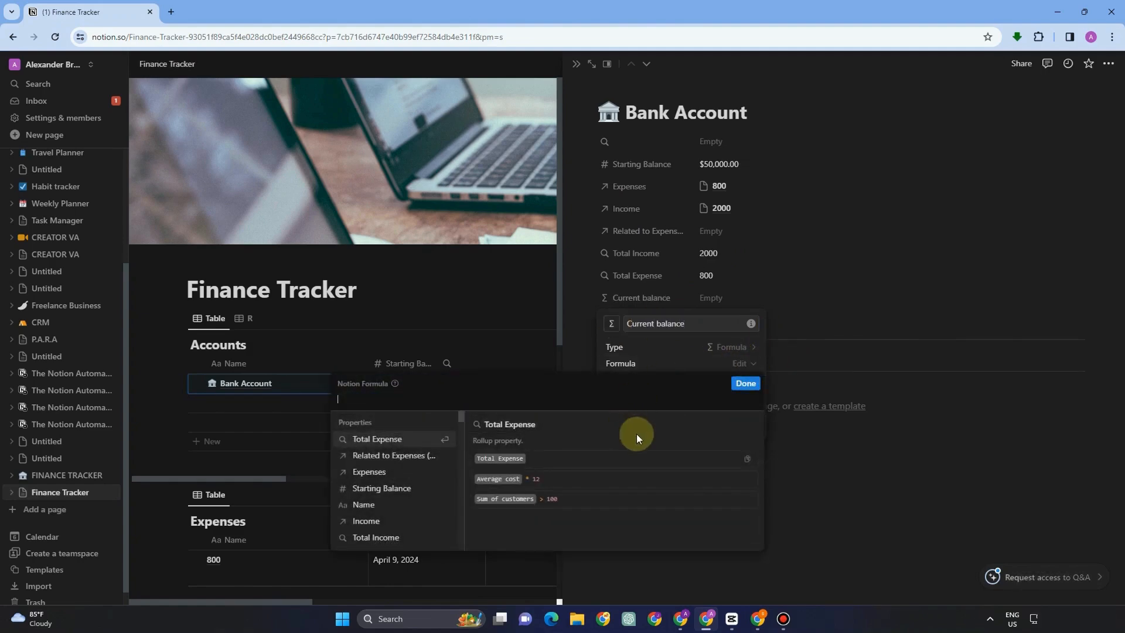
key(Down)
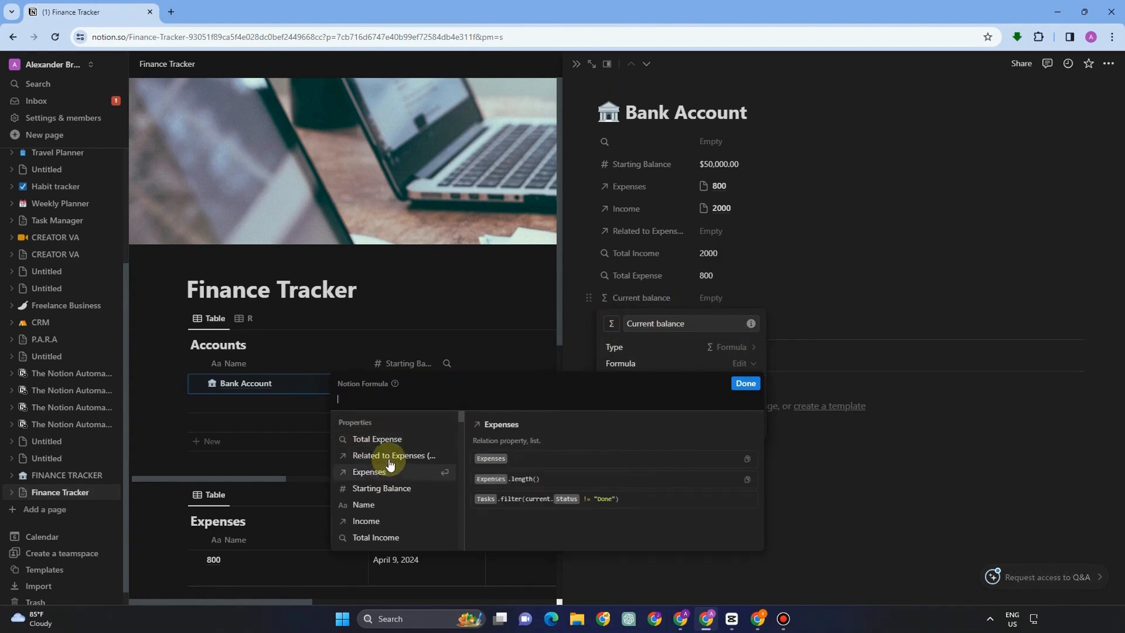
click(400, 486)
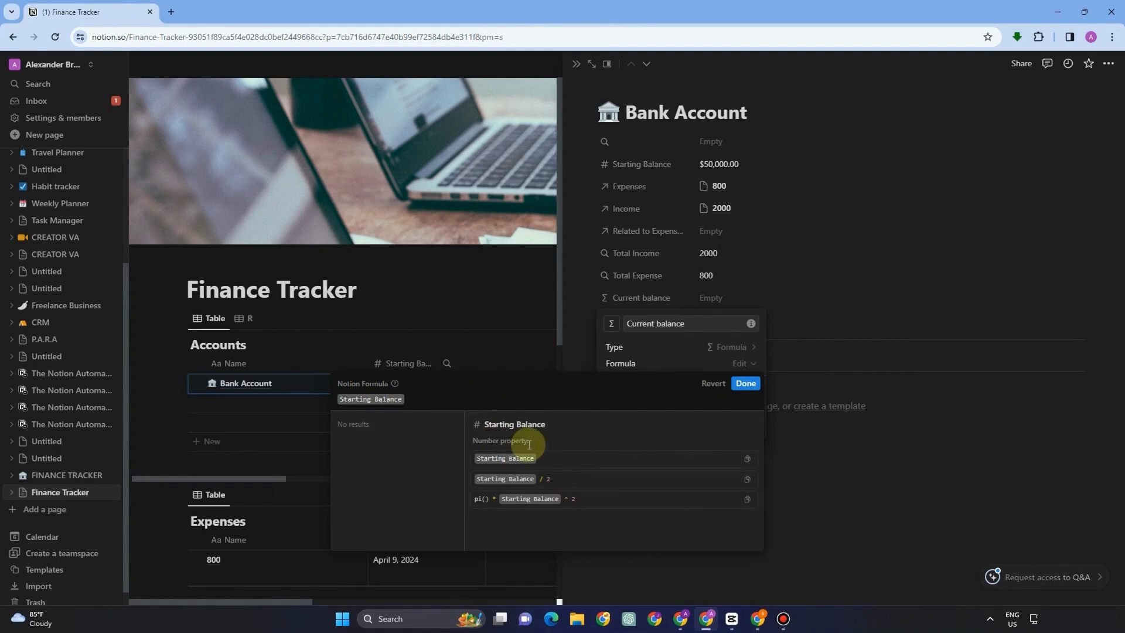
text(+)
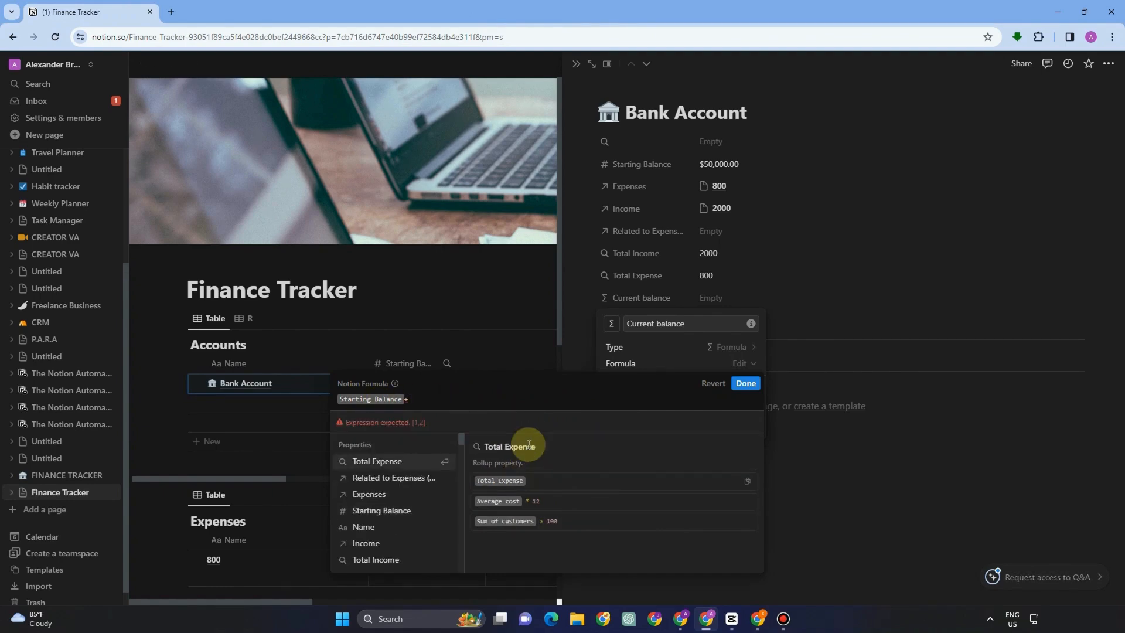
key(BackSpace)
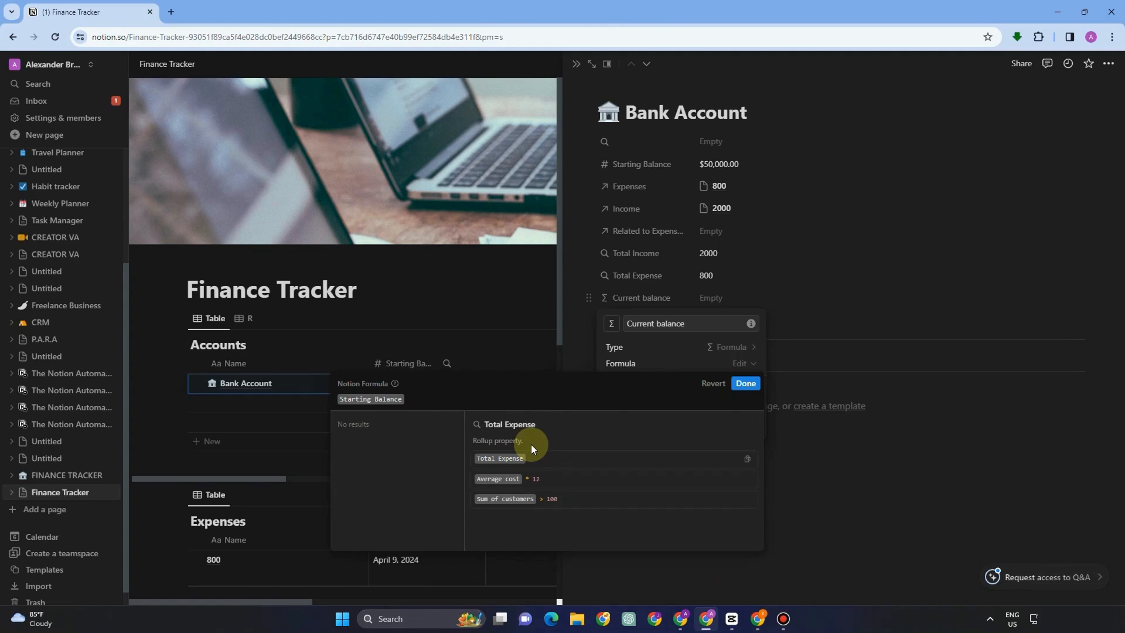
text(+ Total Income + Total Expense)
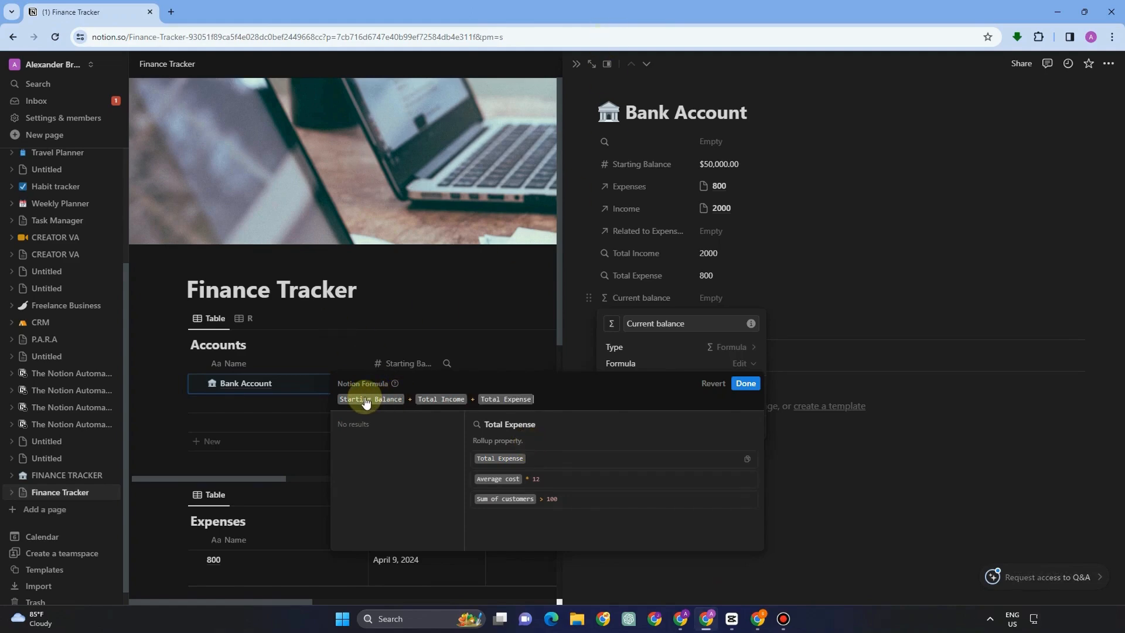
click(746, 383)
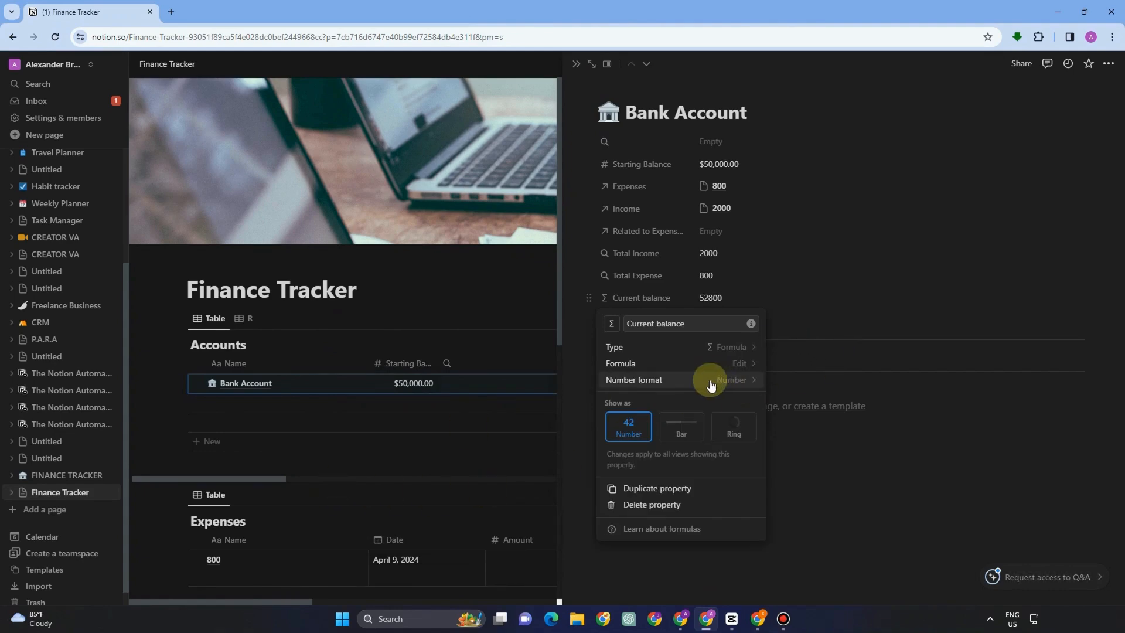
Set the number format of the Current balance property to US Dollar and close the Bank Account page
click(710, 384)
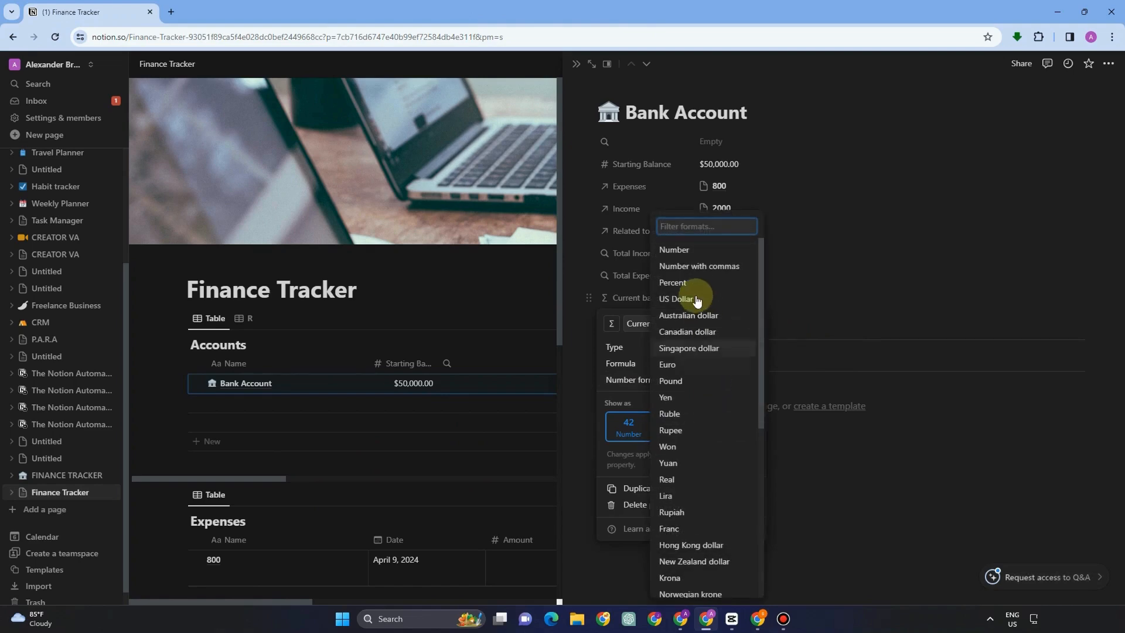
click(694, 297)
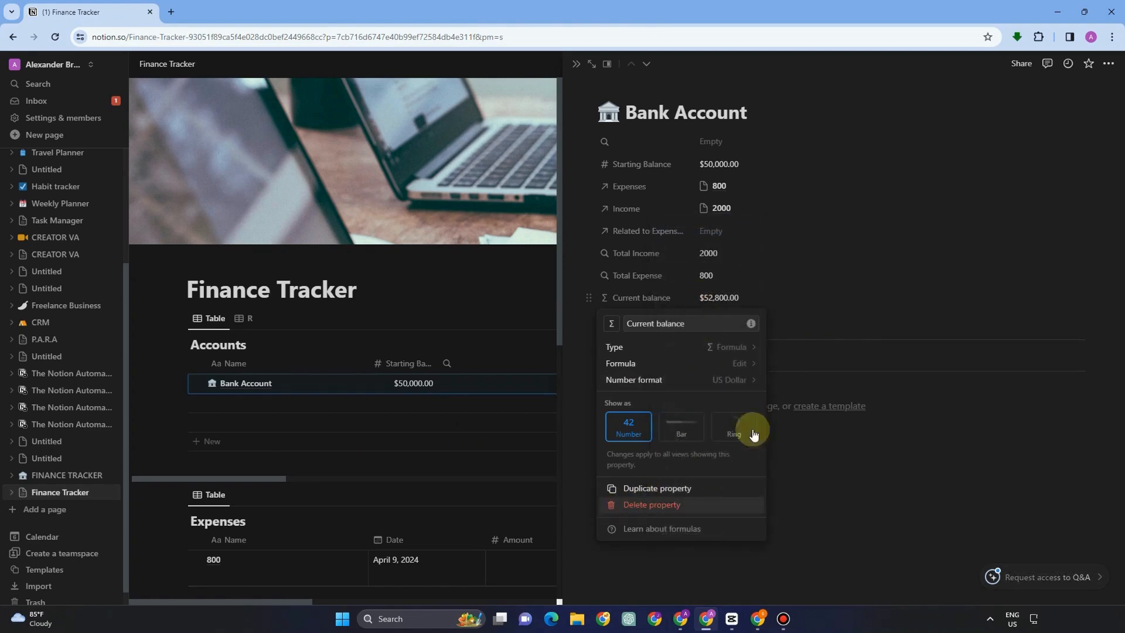
click(831, 272)
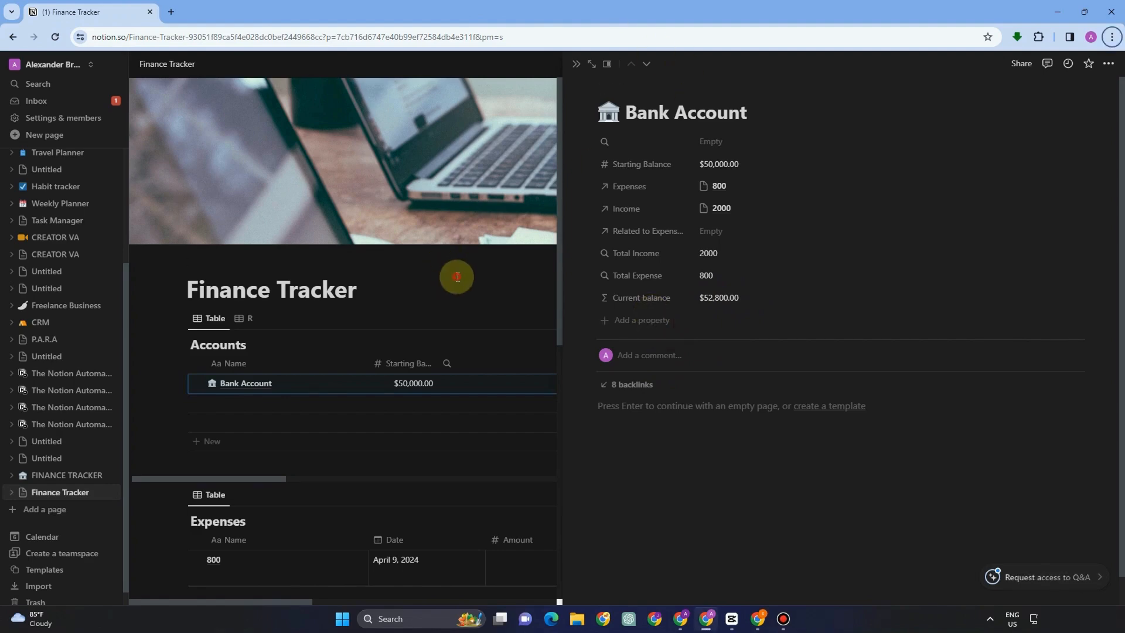
click(303, 345)
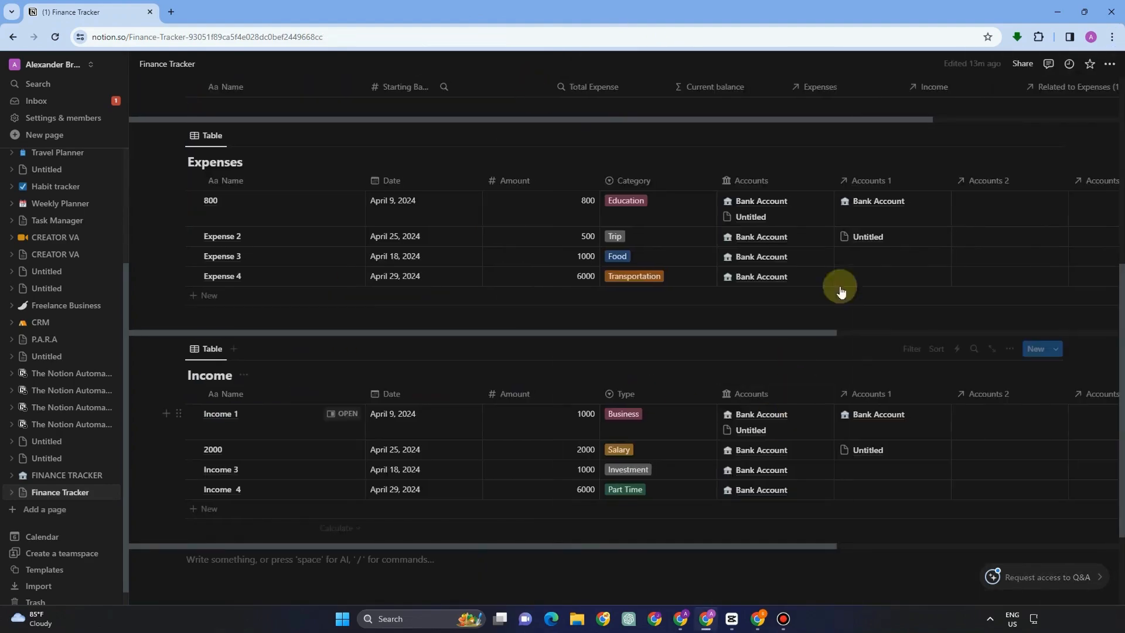
Hide the Accounts 2, Accounts 4 and Accounts 5 properties in the Expenses table
scroll(738, 545, right, 5)
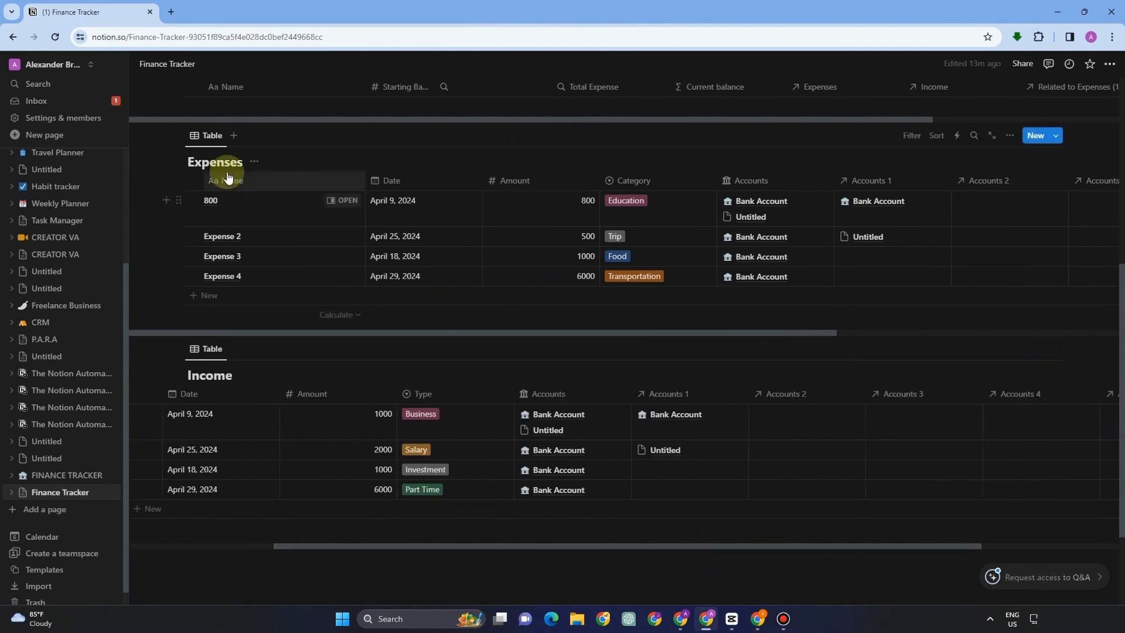
click(1007, 138)
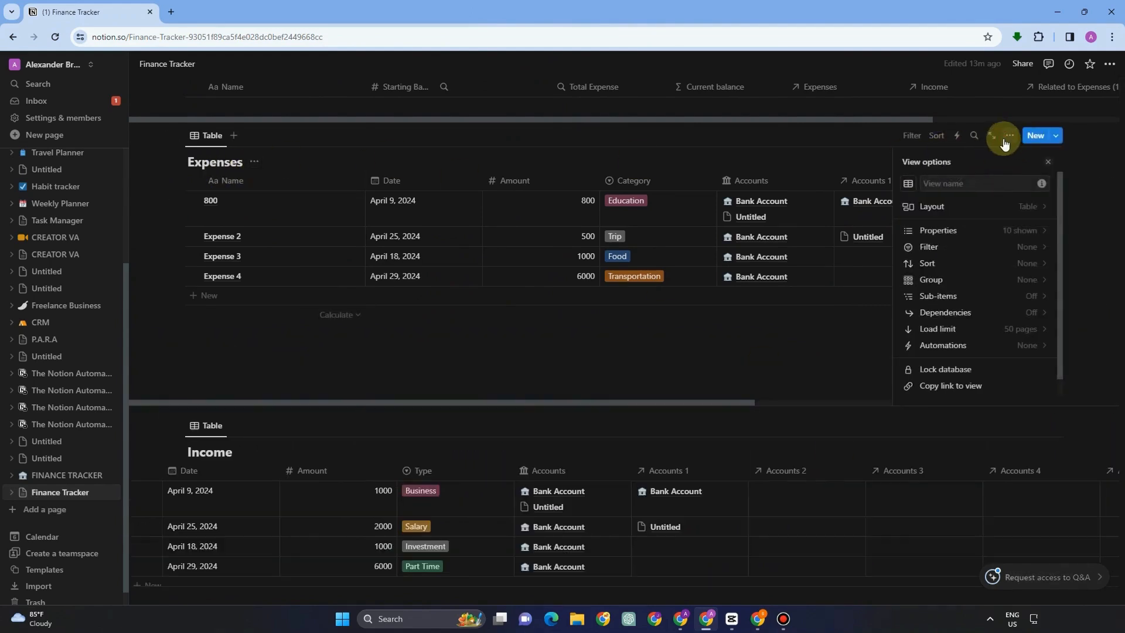
click(960, 231)
scroll(974, 346, down, 1)
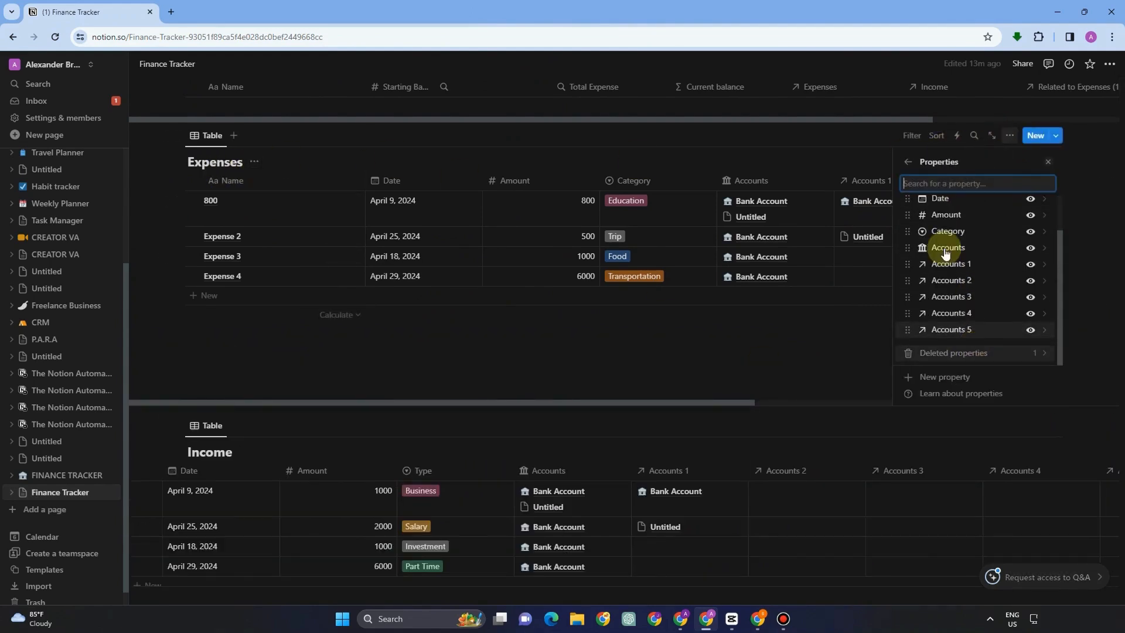
click(1030, 281)
click(1030, 297)
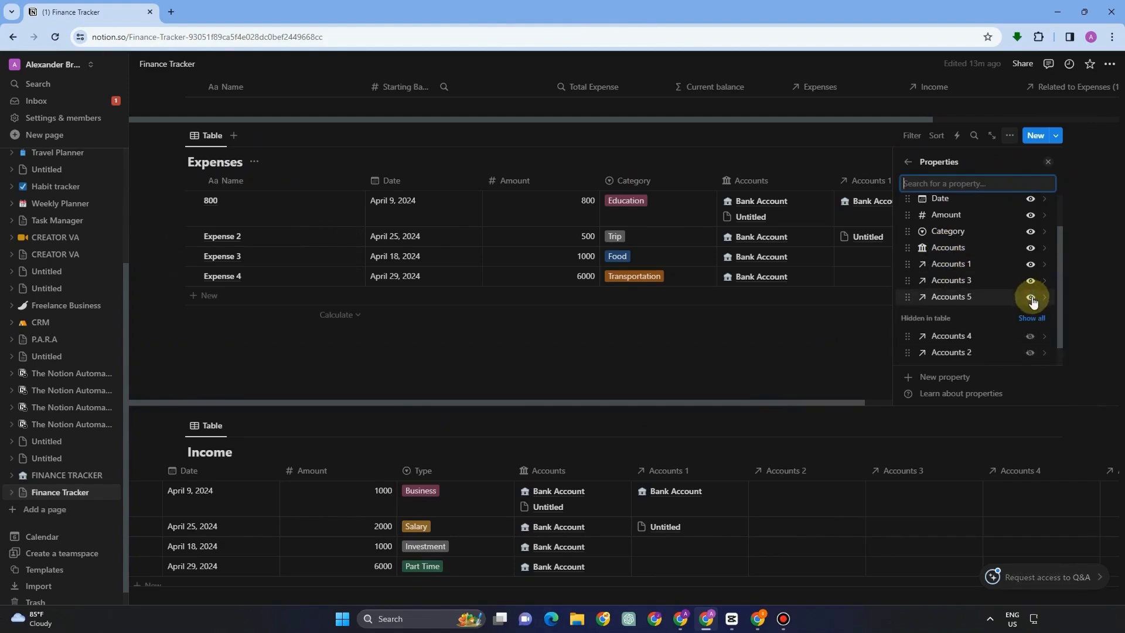
click(1030, 297)
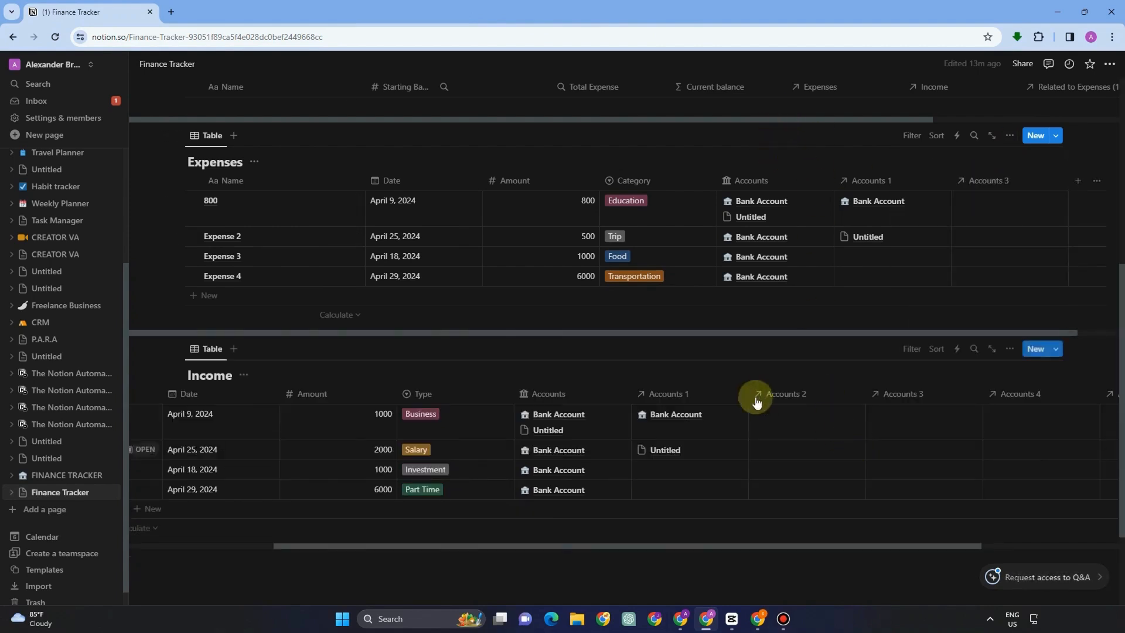
click(1030, 300)
click(1030, 300)
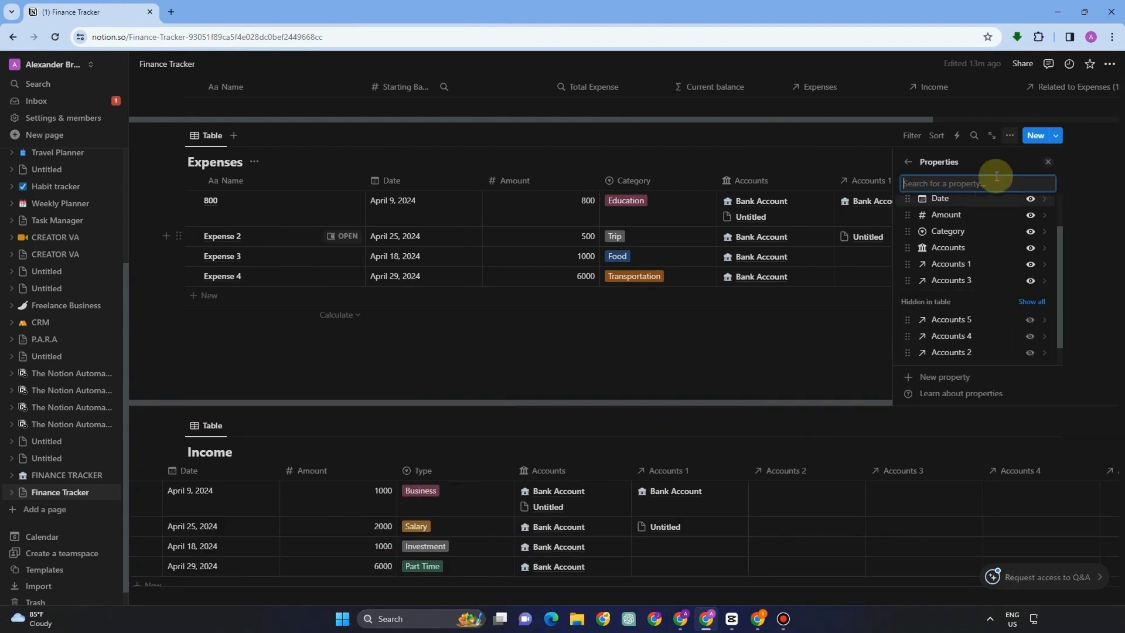